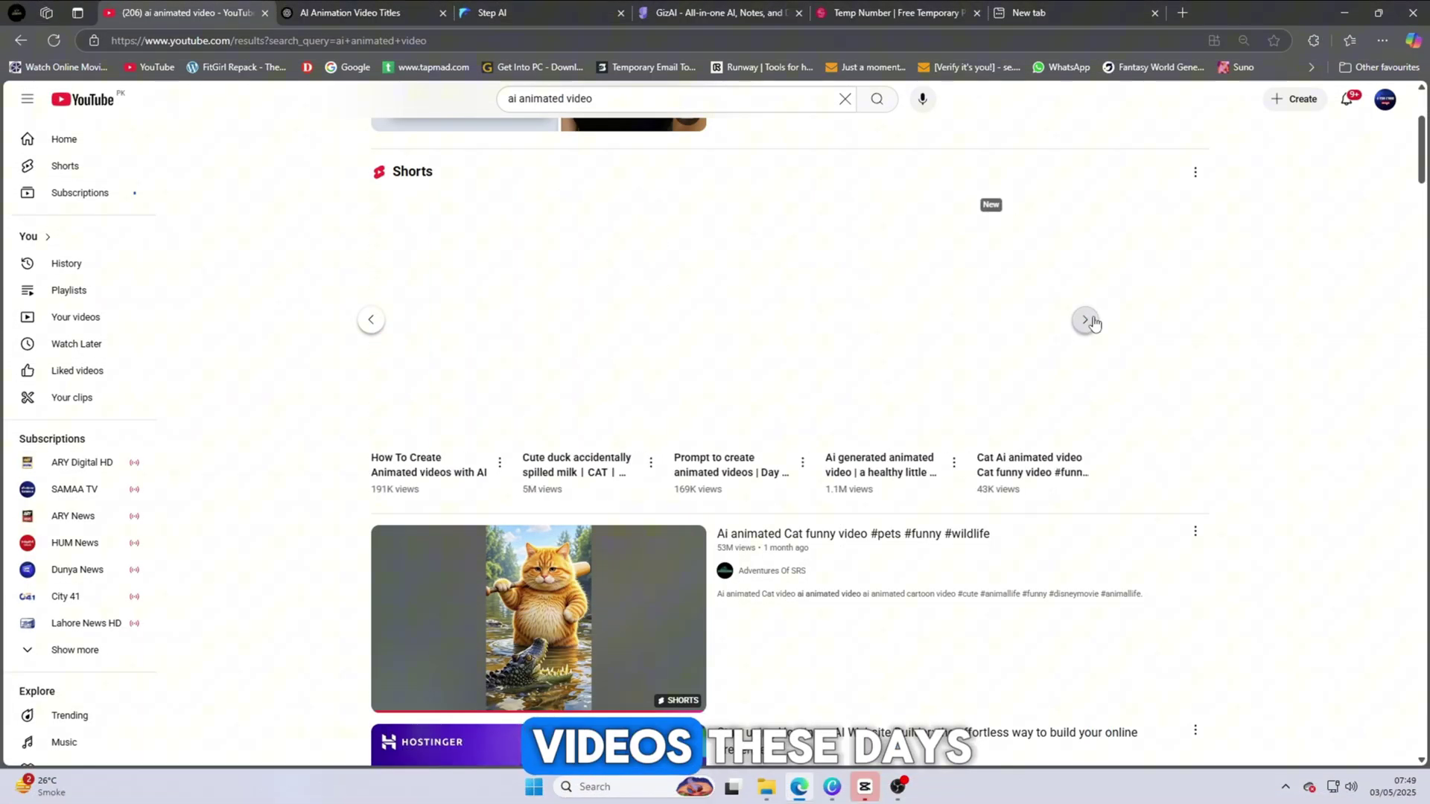
{"action": "left_click", "coordinate": [1085, 320]}
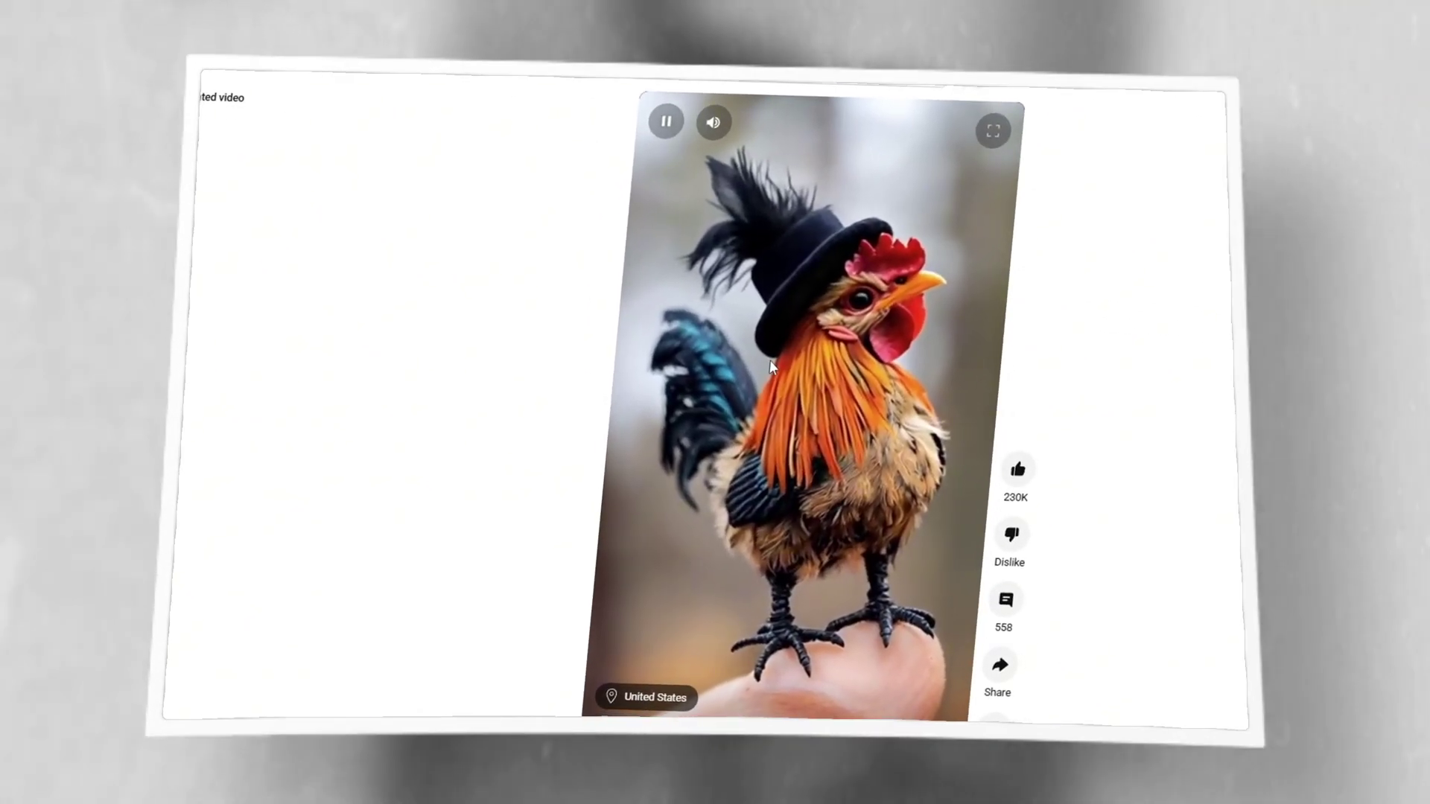
Step: Page to the next set of AI animated Shorts and scroll down the results
{"action": "scroll", "coordinate": [770, 359], "scroll_direction": "down", "scroll_amount": 1}
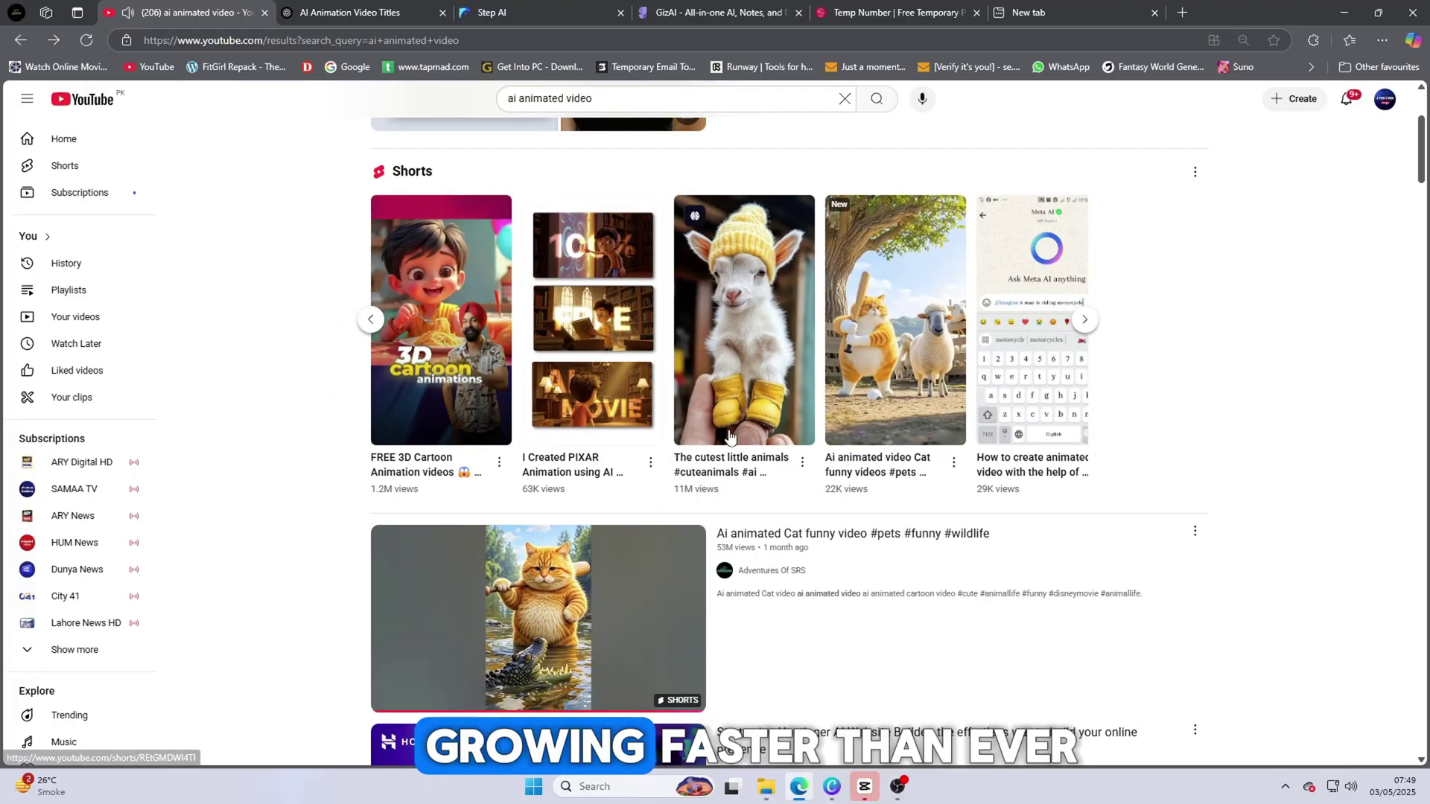
{"action": "scroll", "coordinate": [786, 477], "scroll_direction": "down", "scroll_amount": 4}
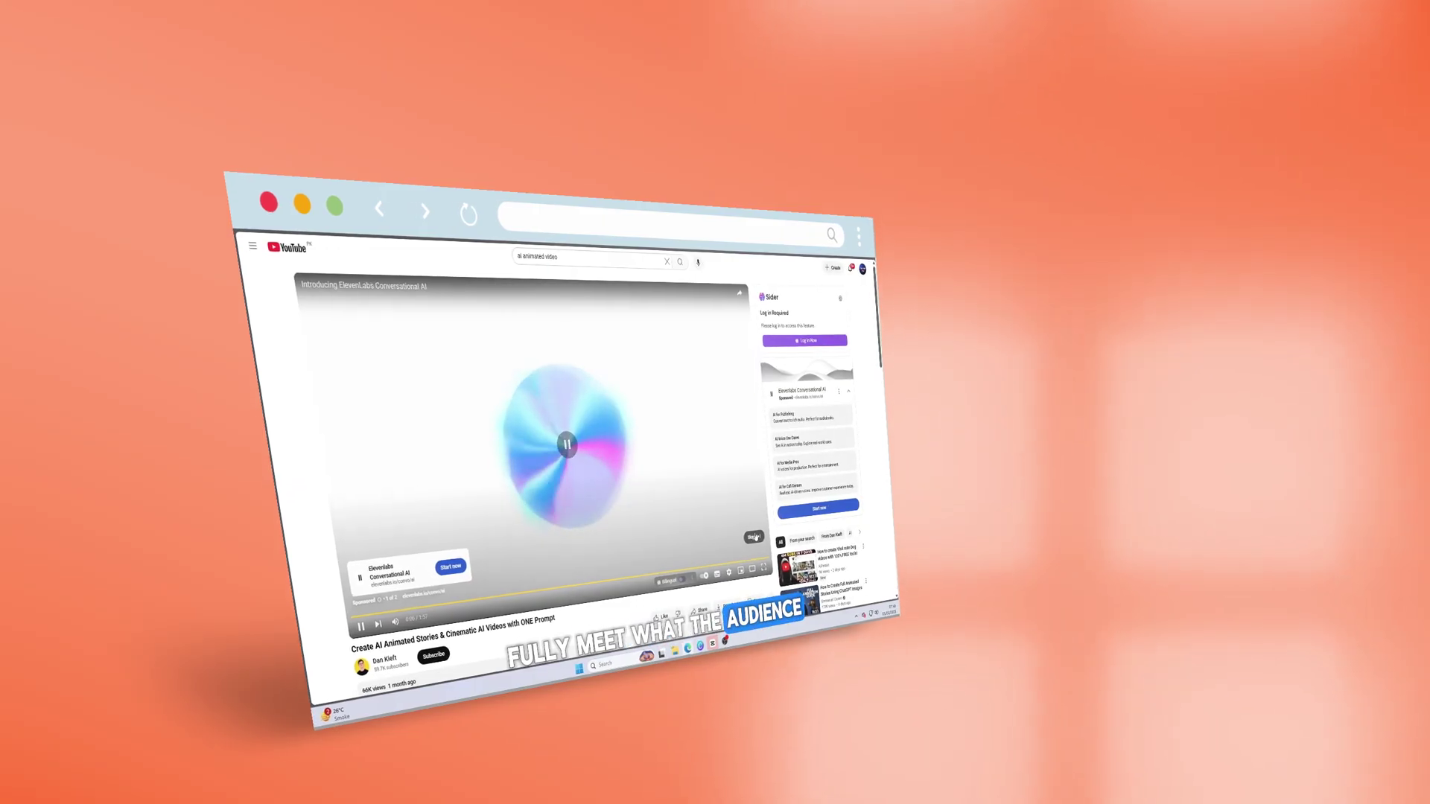
Step: Skip the ad, play the AI cat-and-sheep Short, then show more AI Shorts
{"action": "left_click", "coordinate": [1003, 598]}
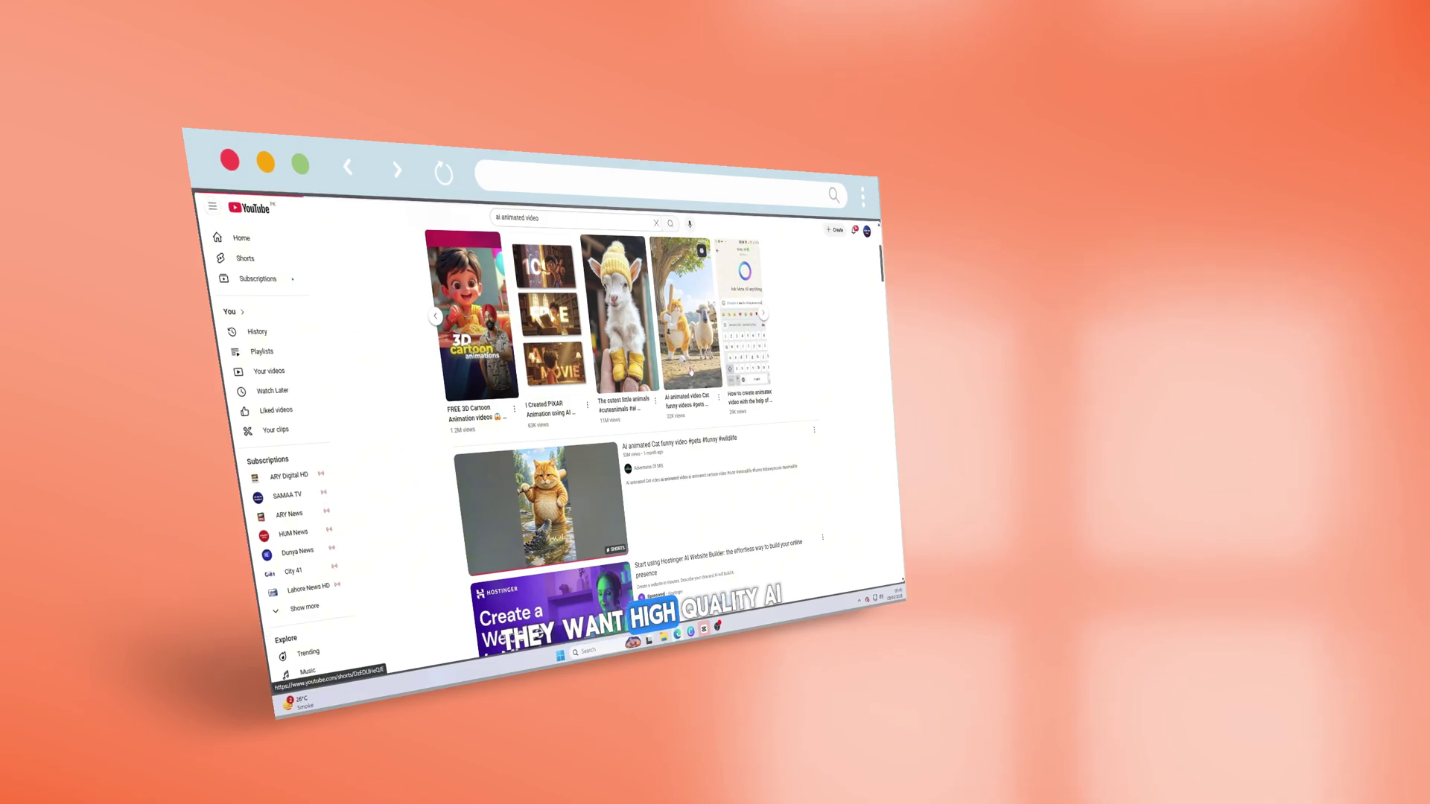
{"action": "left_click", "coordinate": [691, 370]}
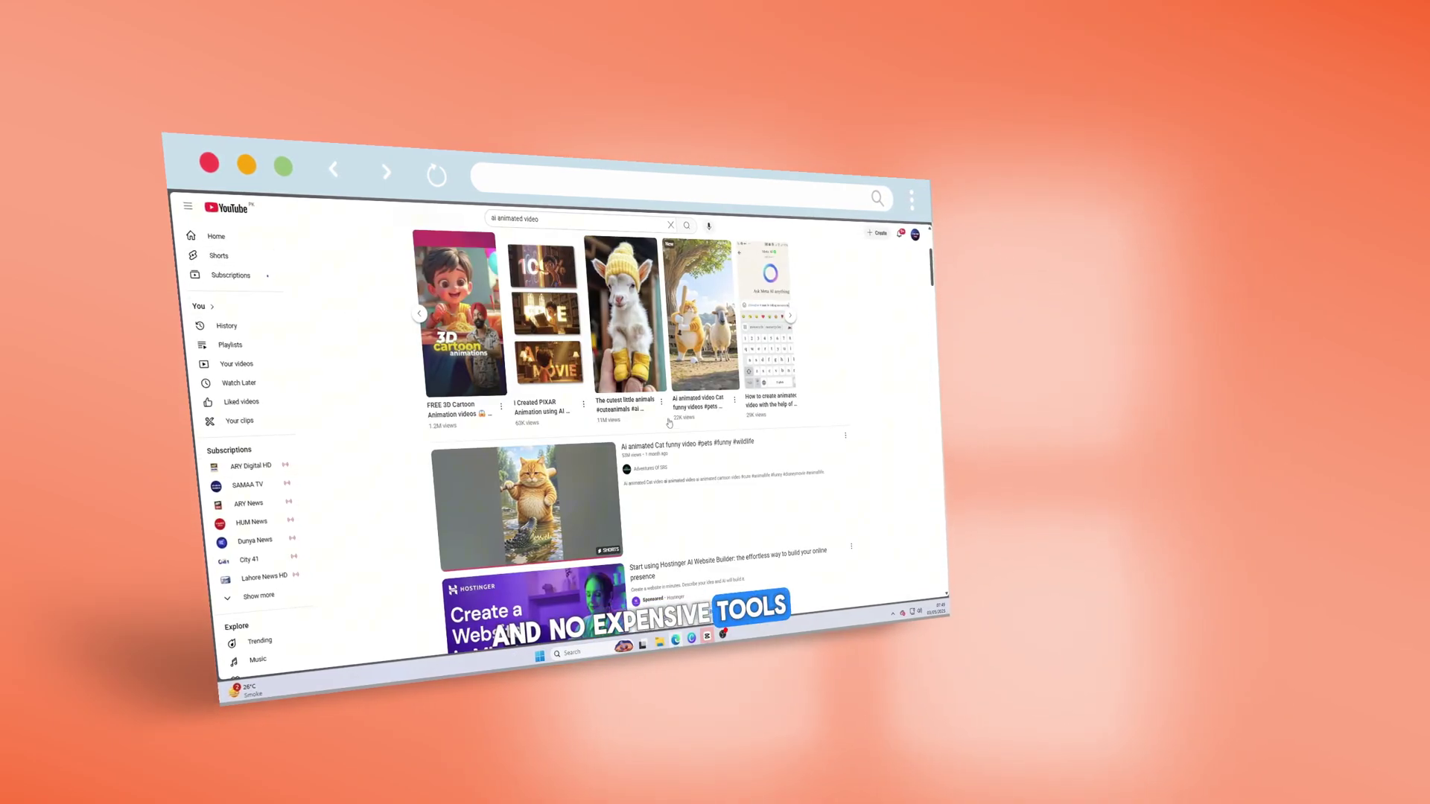
{"action": "left_click", "coordinate": [794, 317]}
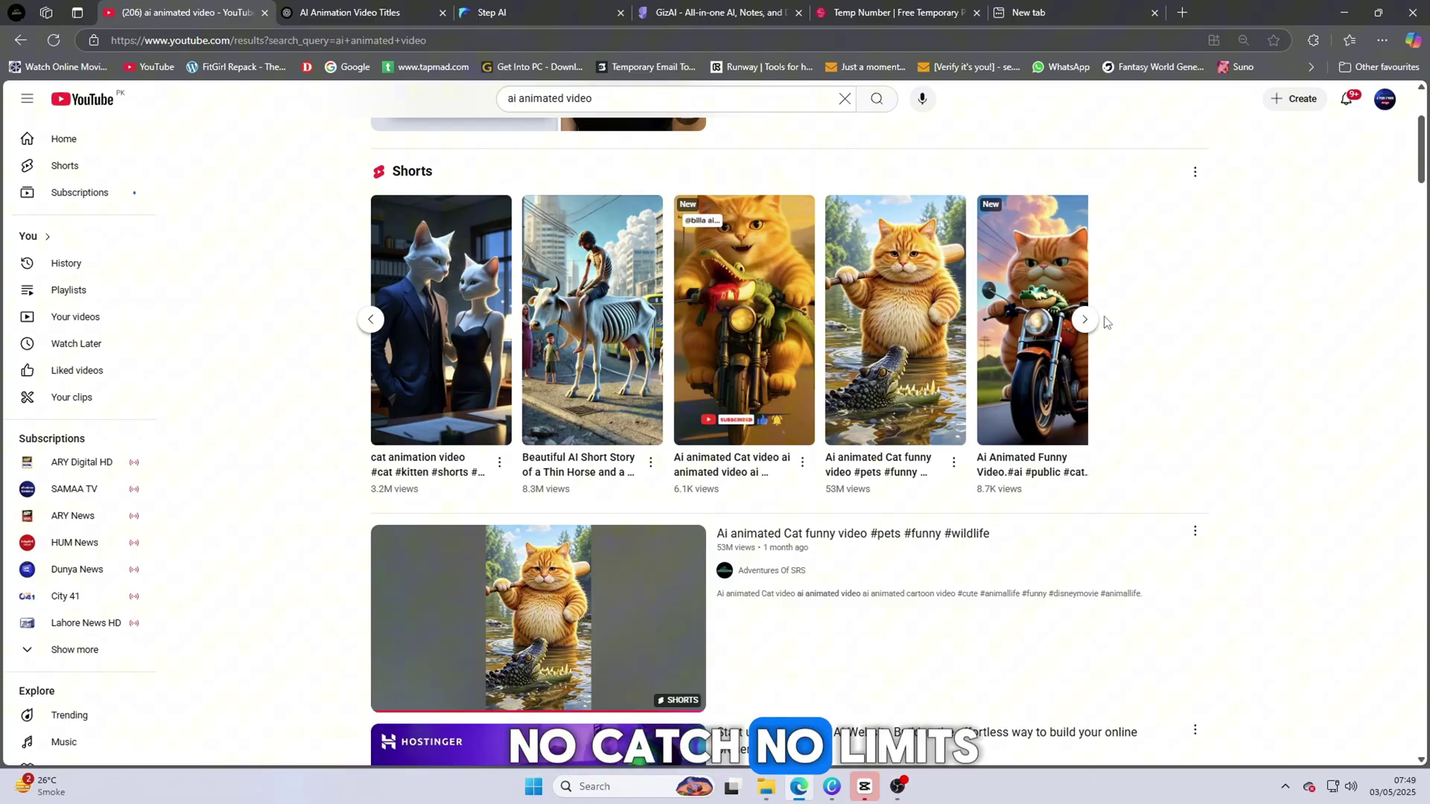
Step: Page through two more batches of Shorts, watch the cute little animals Short, and return to the results
{"action": "left_click", "coordinate": [1087, 321]}
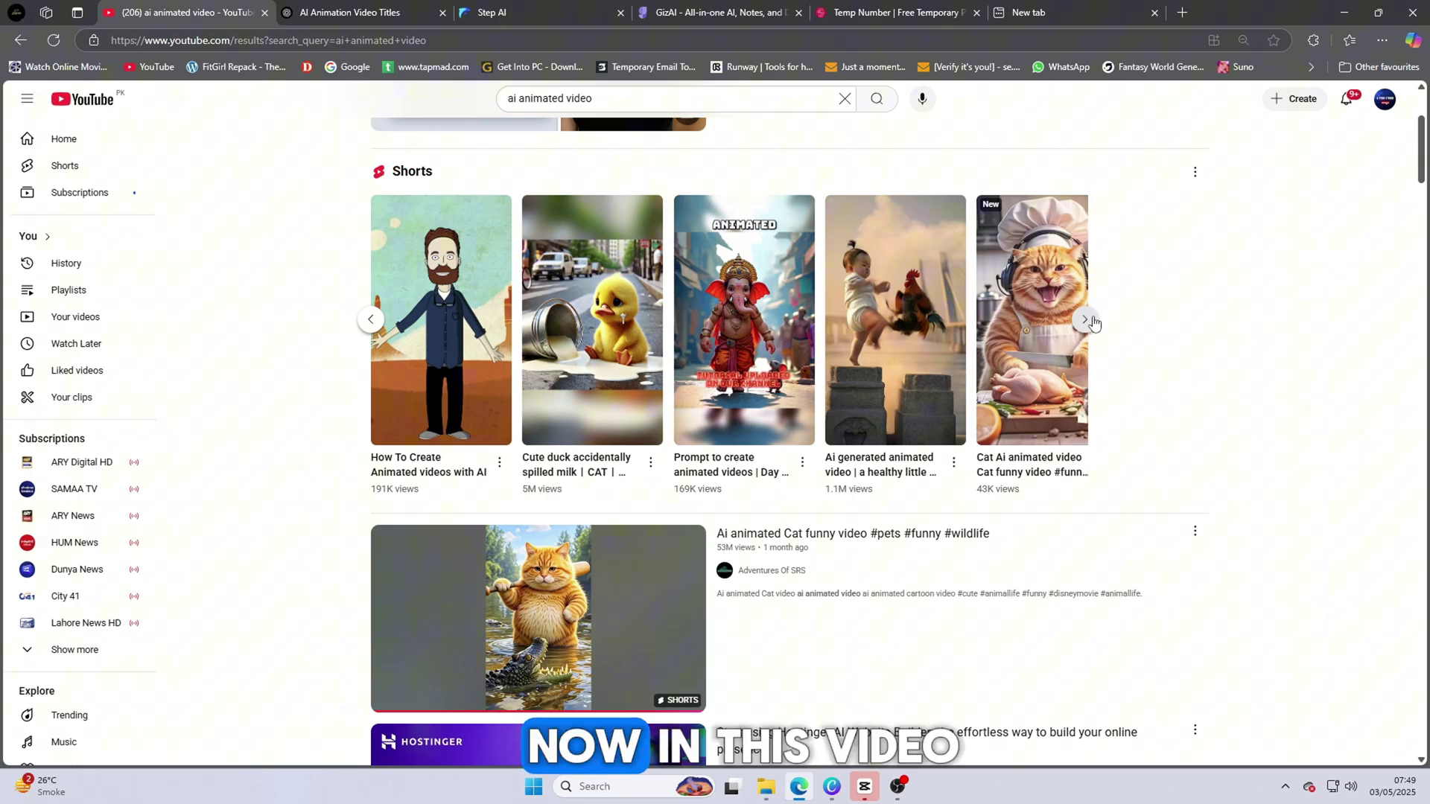
{"action": "left_click", "coordinate": [1088, 321]}
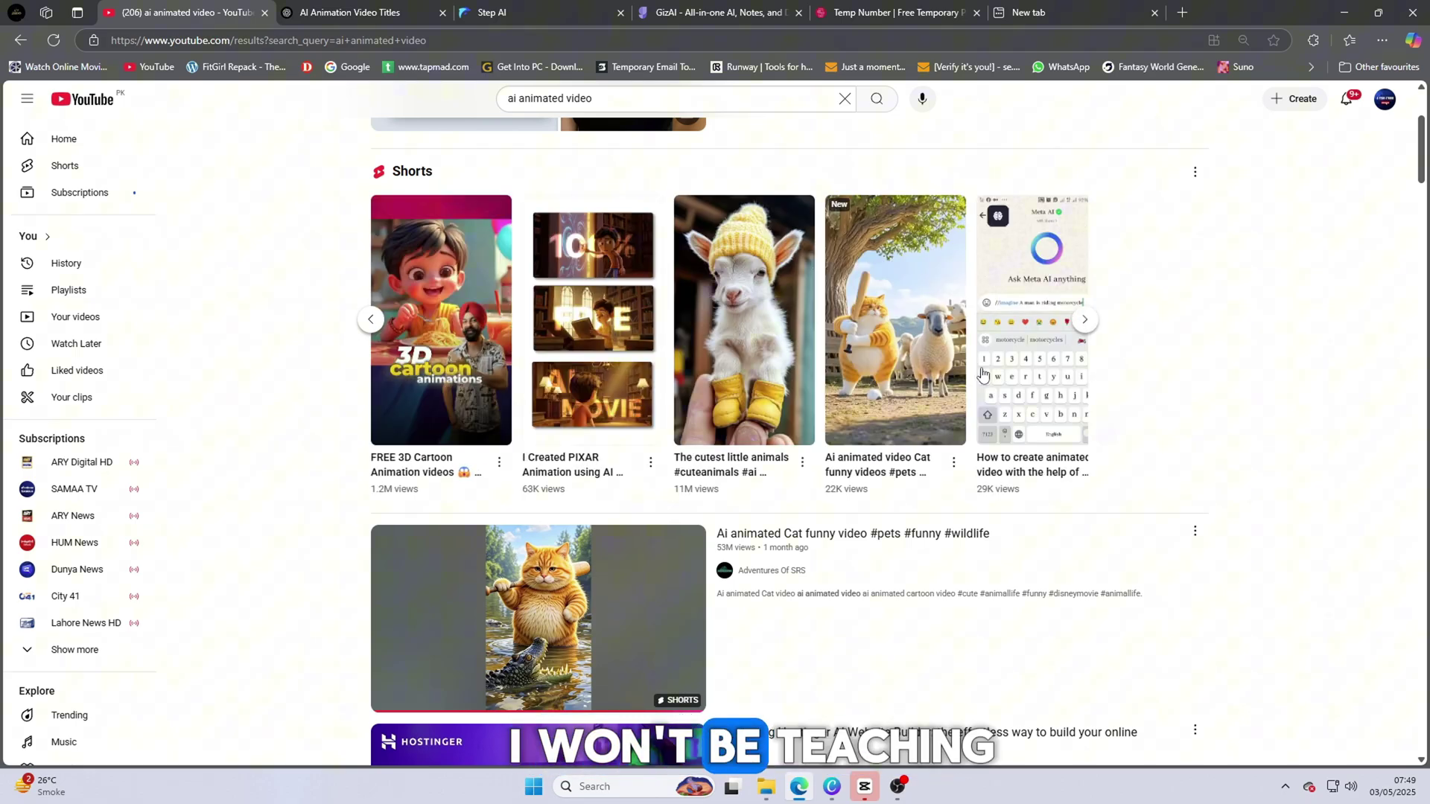
{"action": "left_click", "coordinate": [761, 367]}
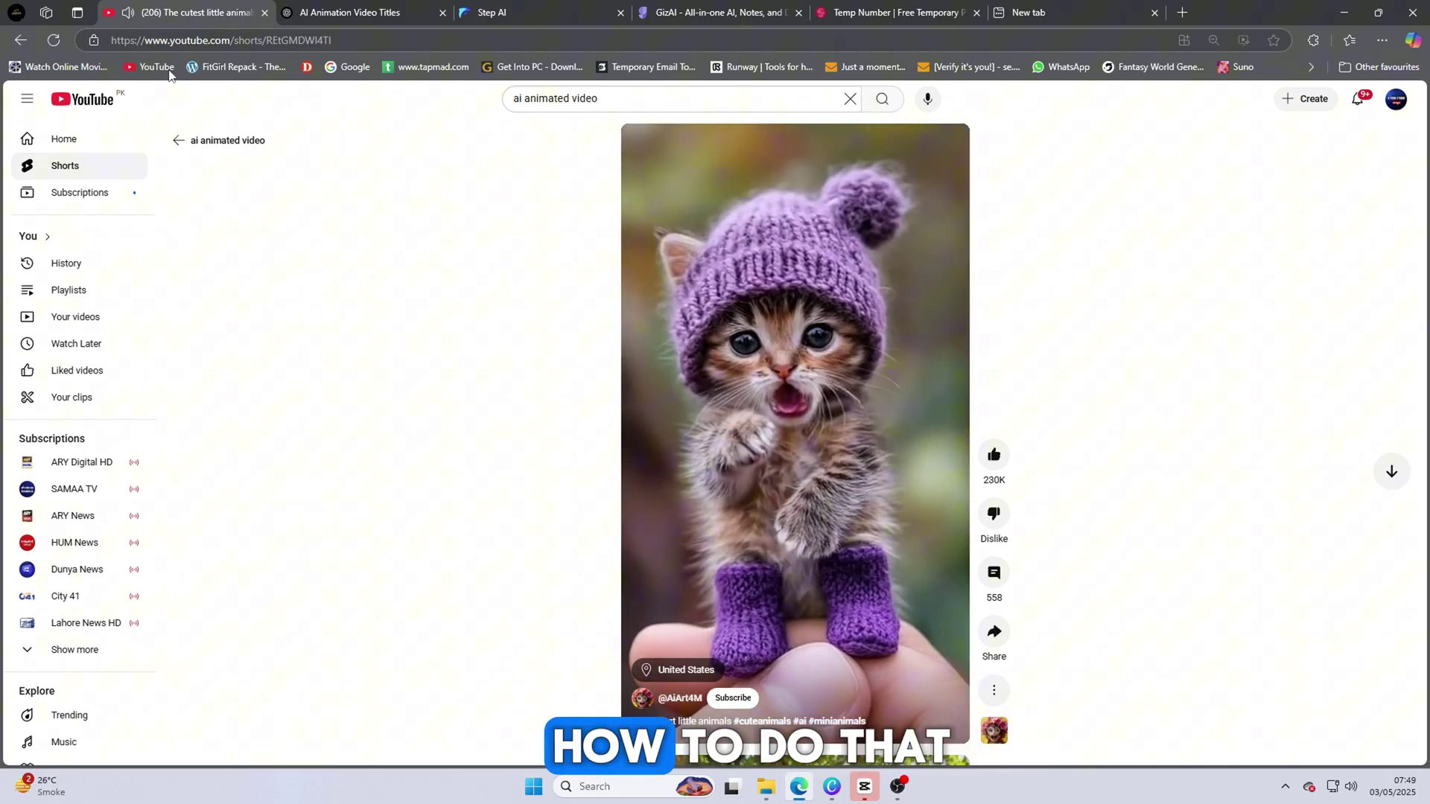
{"action": "left_click", "coordinate": [21, 41]}
Step: Open the bunny 'Create AI Animated Stories' tutorial video and skip its ad
{"action": "scroll", "coordinate": [745, 484], "scroll_direction": "down", "scroll_amount": 5}
{"action": "mouse_move", "coordinate": [654, 581]}
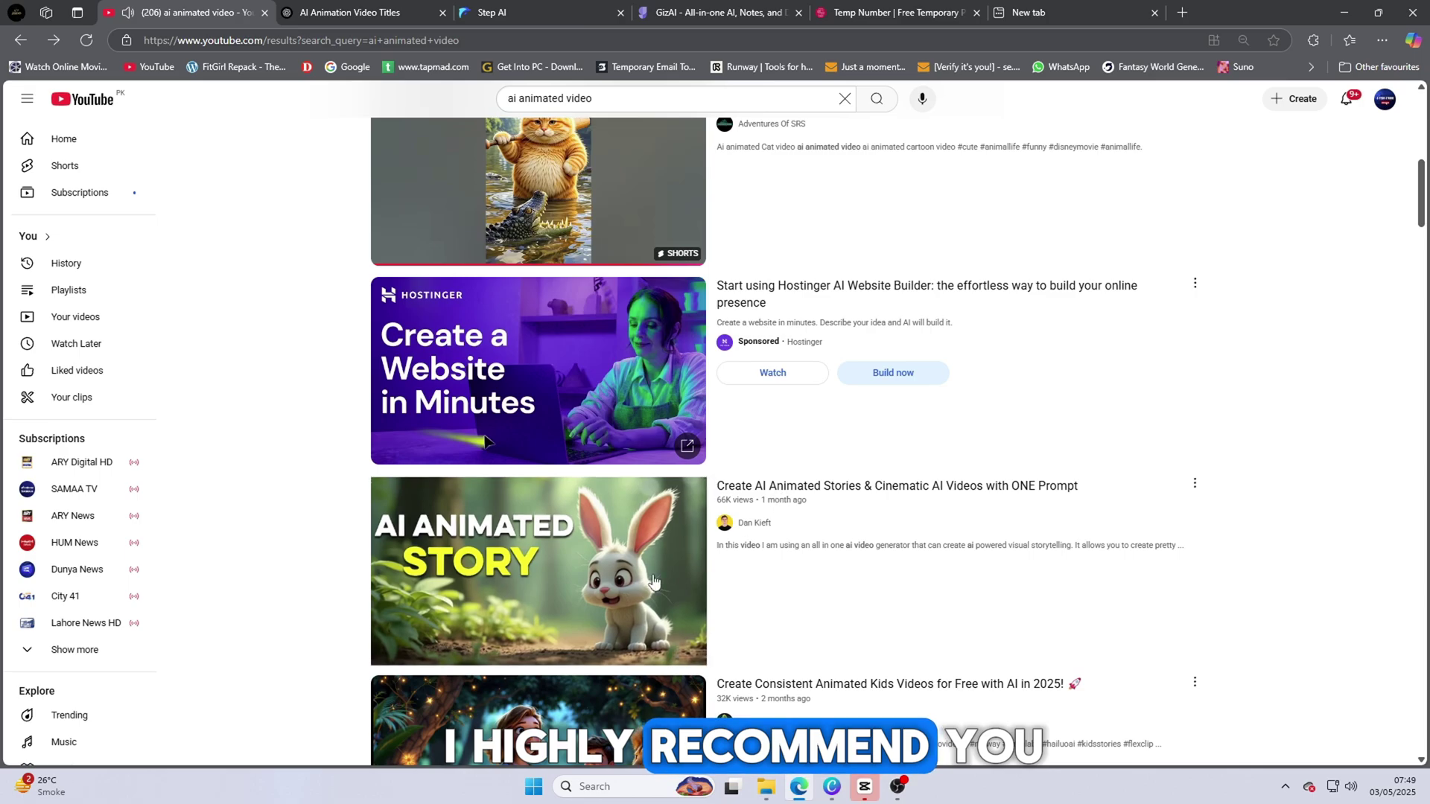
{"action": "left_click", "coordinate": [1137, 583]}
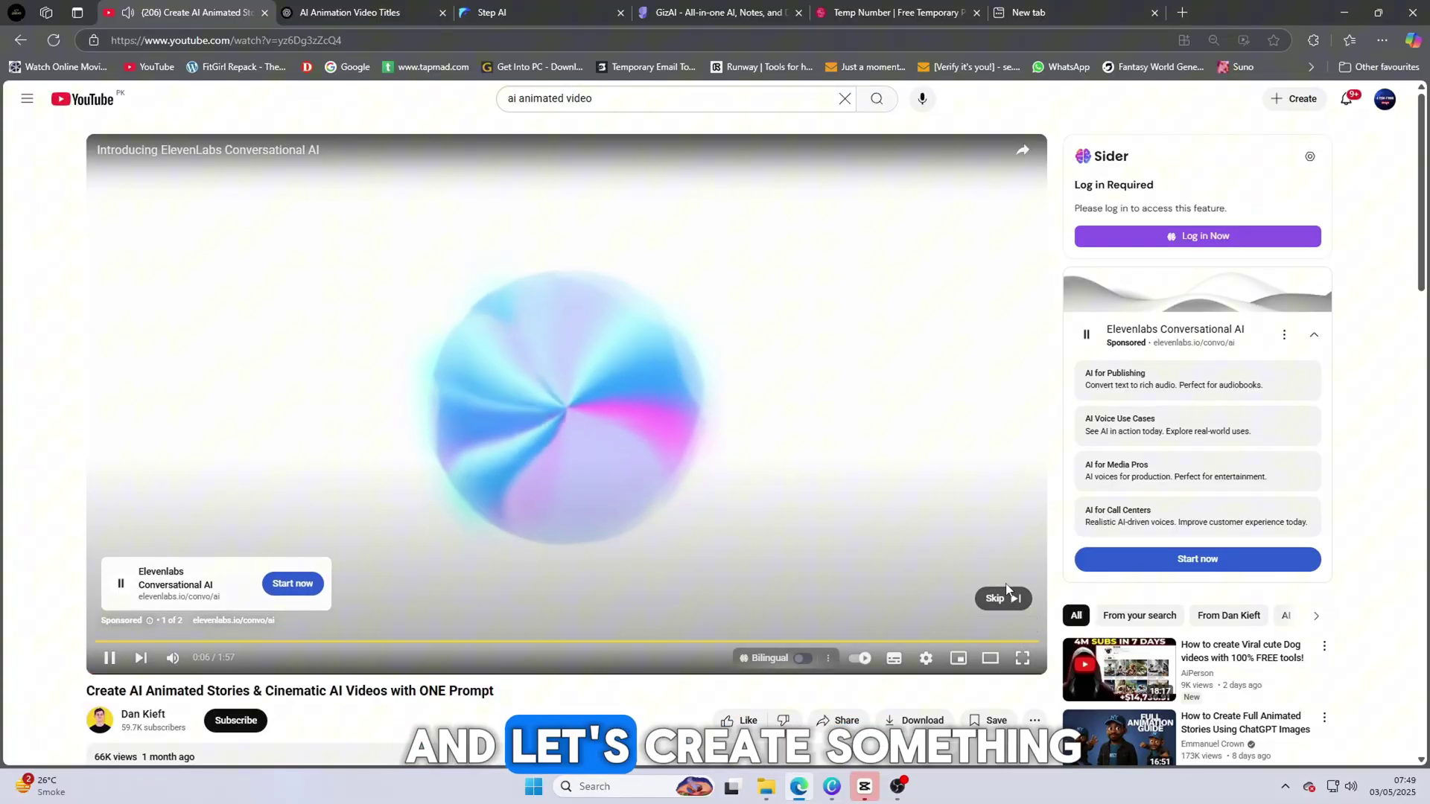
{"action": "left_click", "coordinate": [998, 600]}
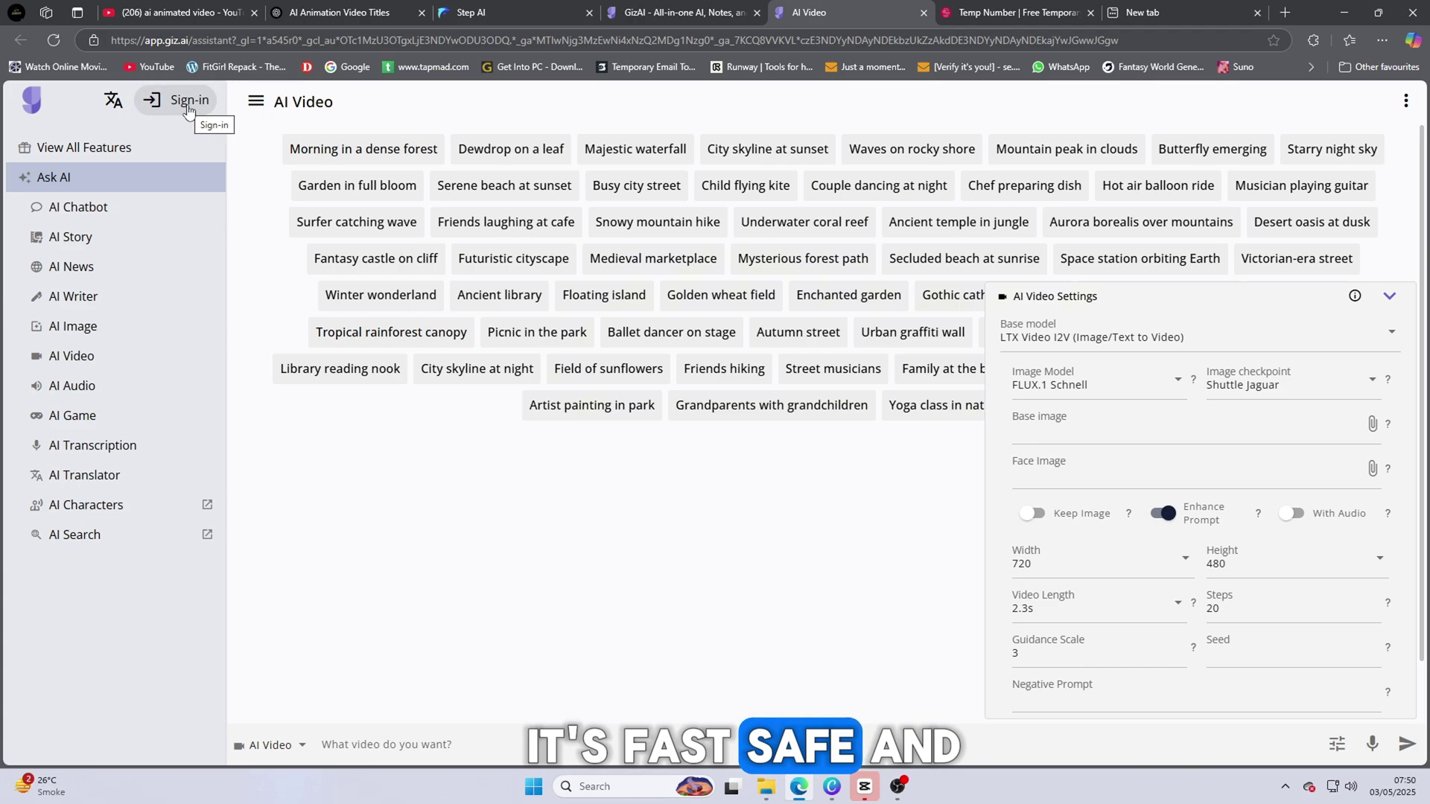
Step: Sign in to GizAI from the AI Video page
{"action": "left_click", "coordinate": [189, 110]}
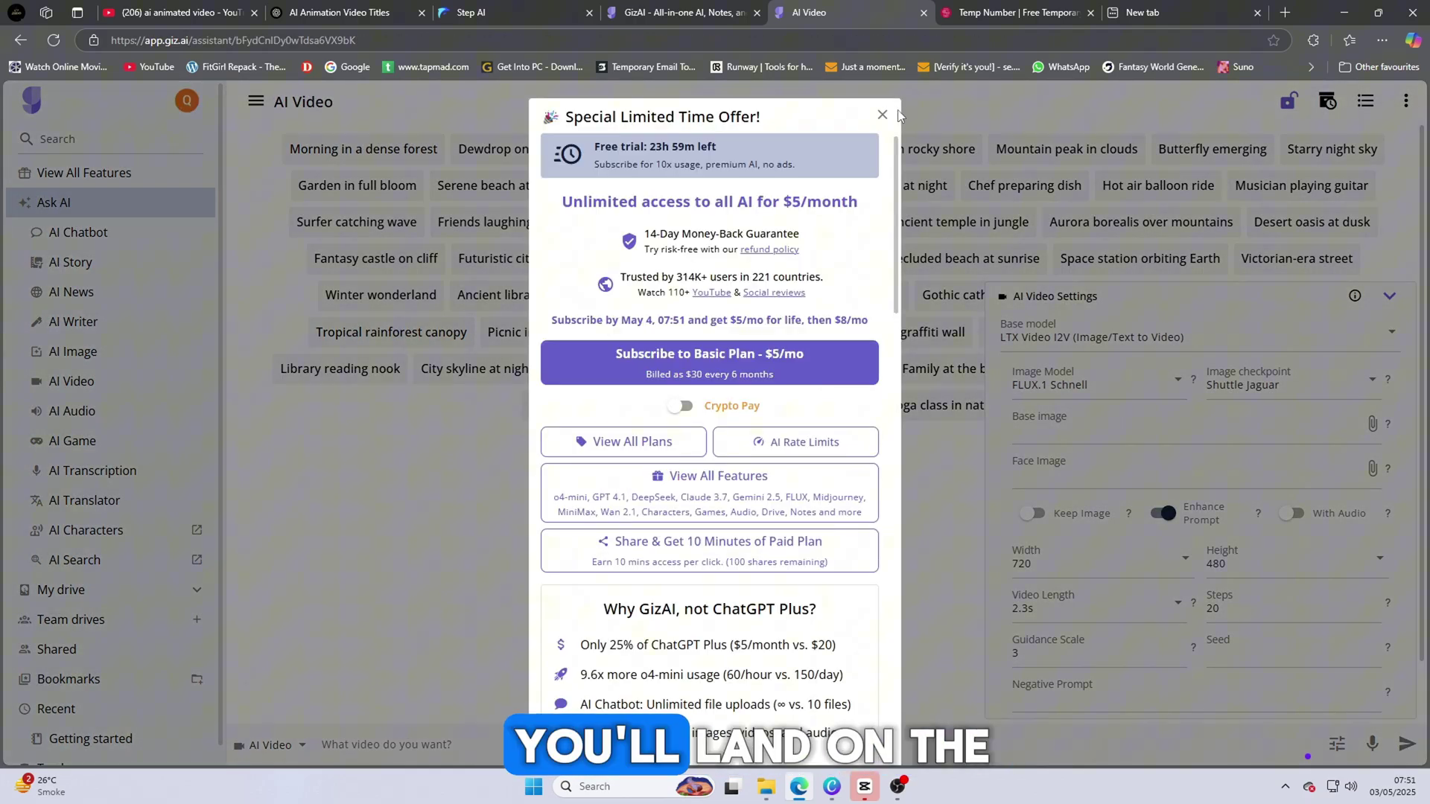
Step: Dismiss the Special Limited Time Offer popup and return to the AI Video tool
{"action": "left_click", "coordinate": [883, 116]}
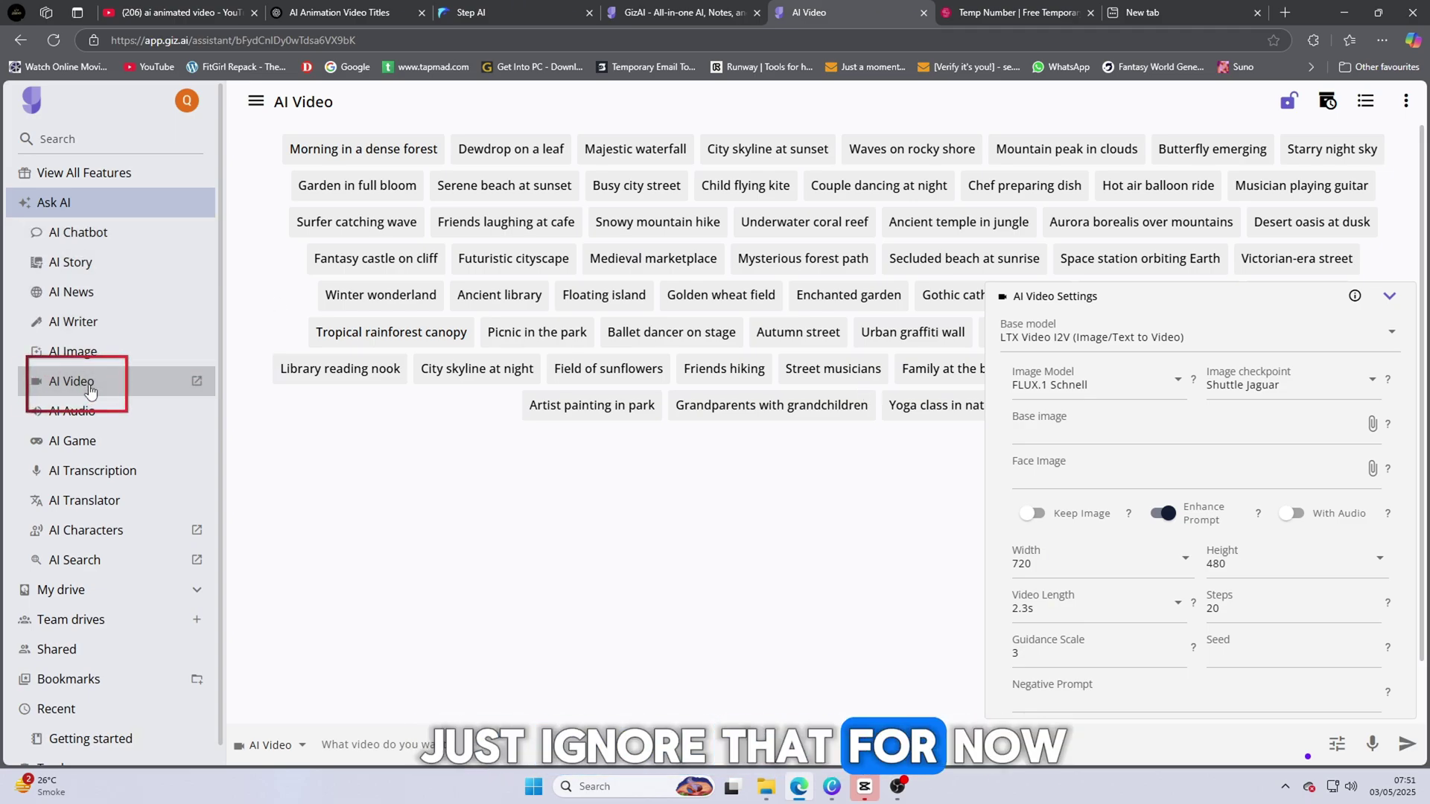
{"action": "left_click", "coordinate": [91, 388]}
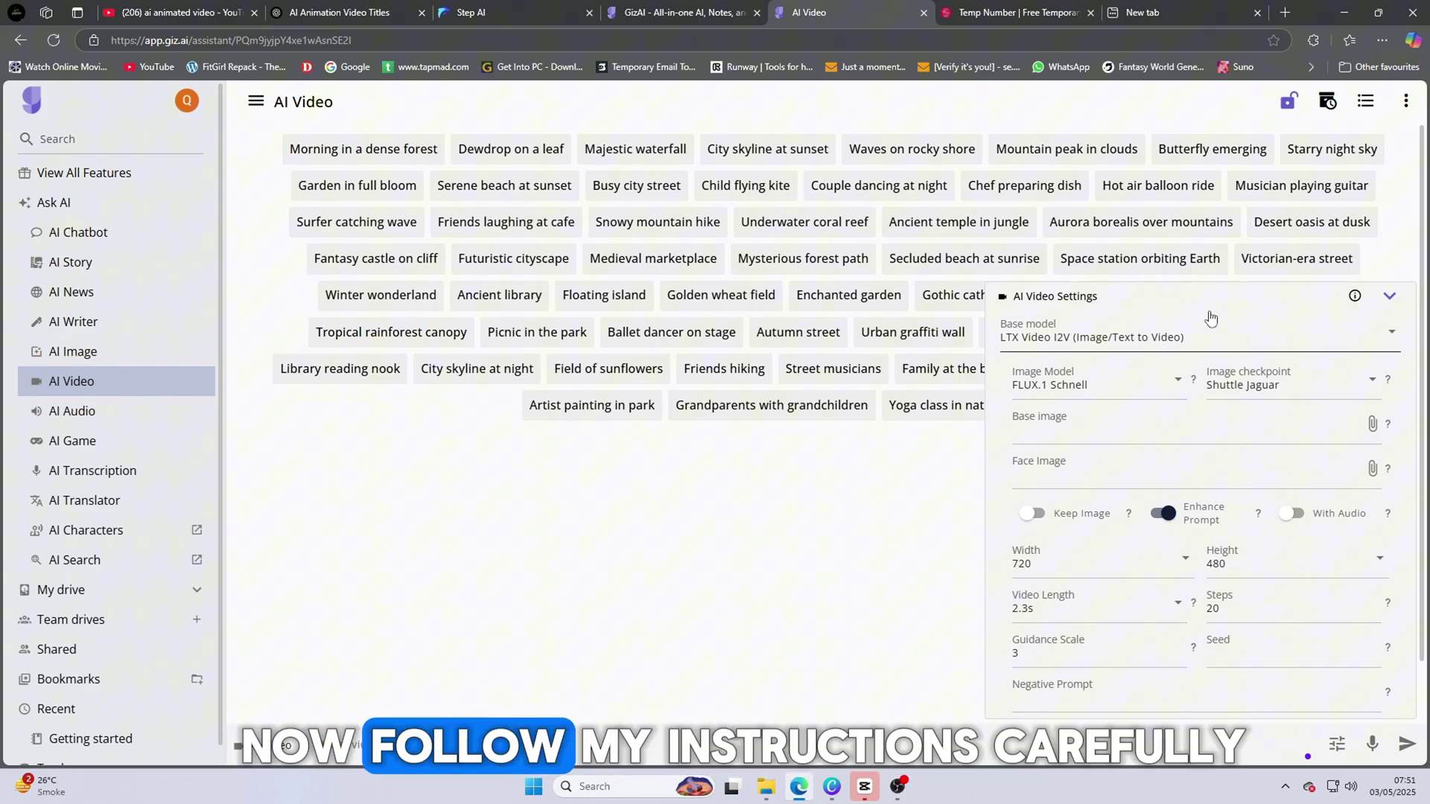
Step: Choose base model LTX Video I2V, image model FLUX.1 Schnell and checkpoint Shuttle Jaguar
{"action": "left_click", "coordinate": [1219, 345]}
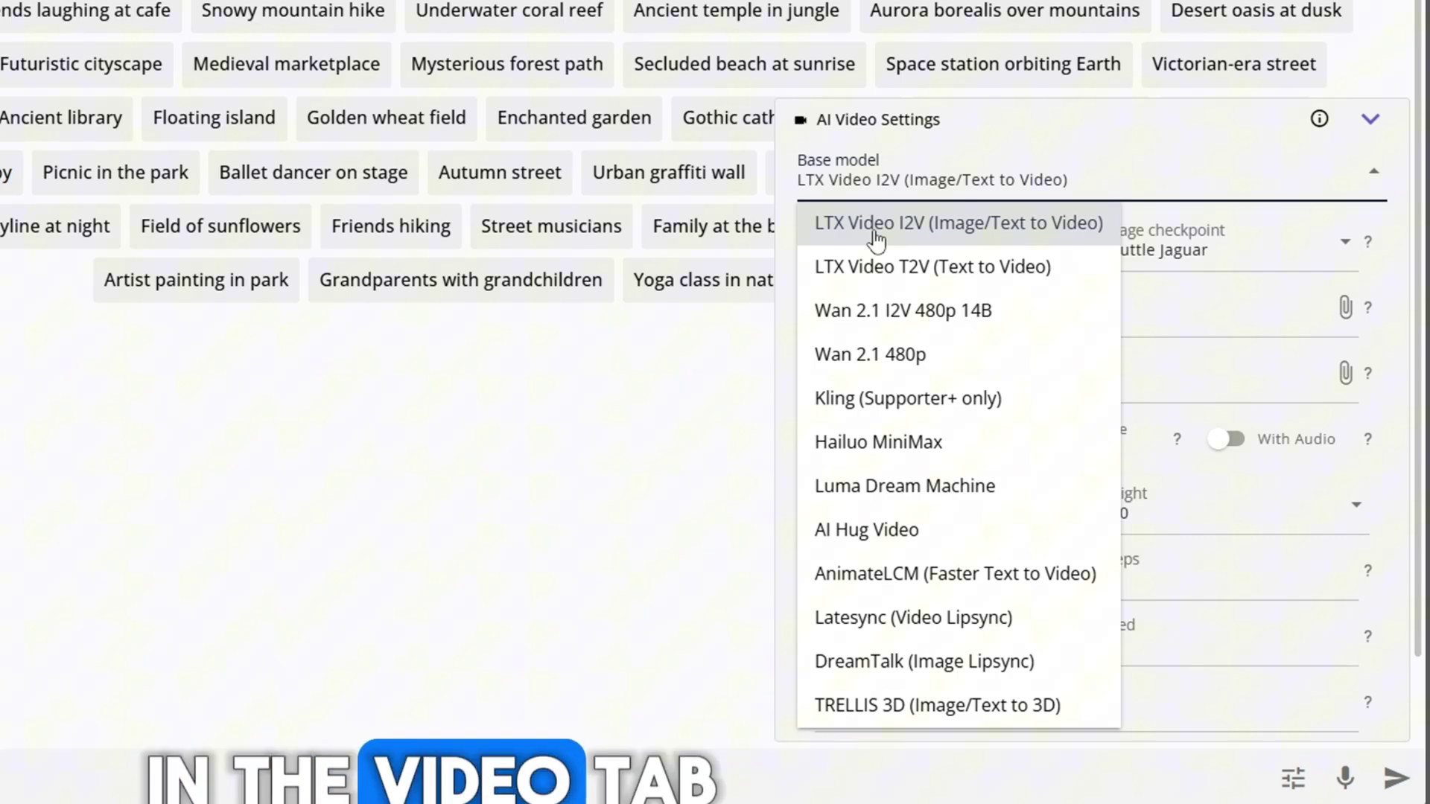
{"action": "left_click", "coordinate": [876, 238]}
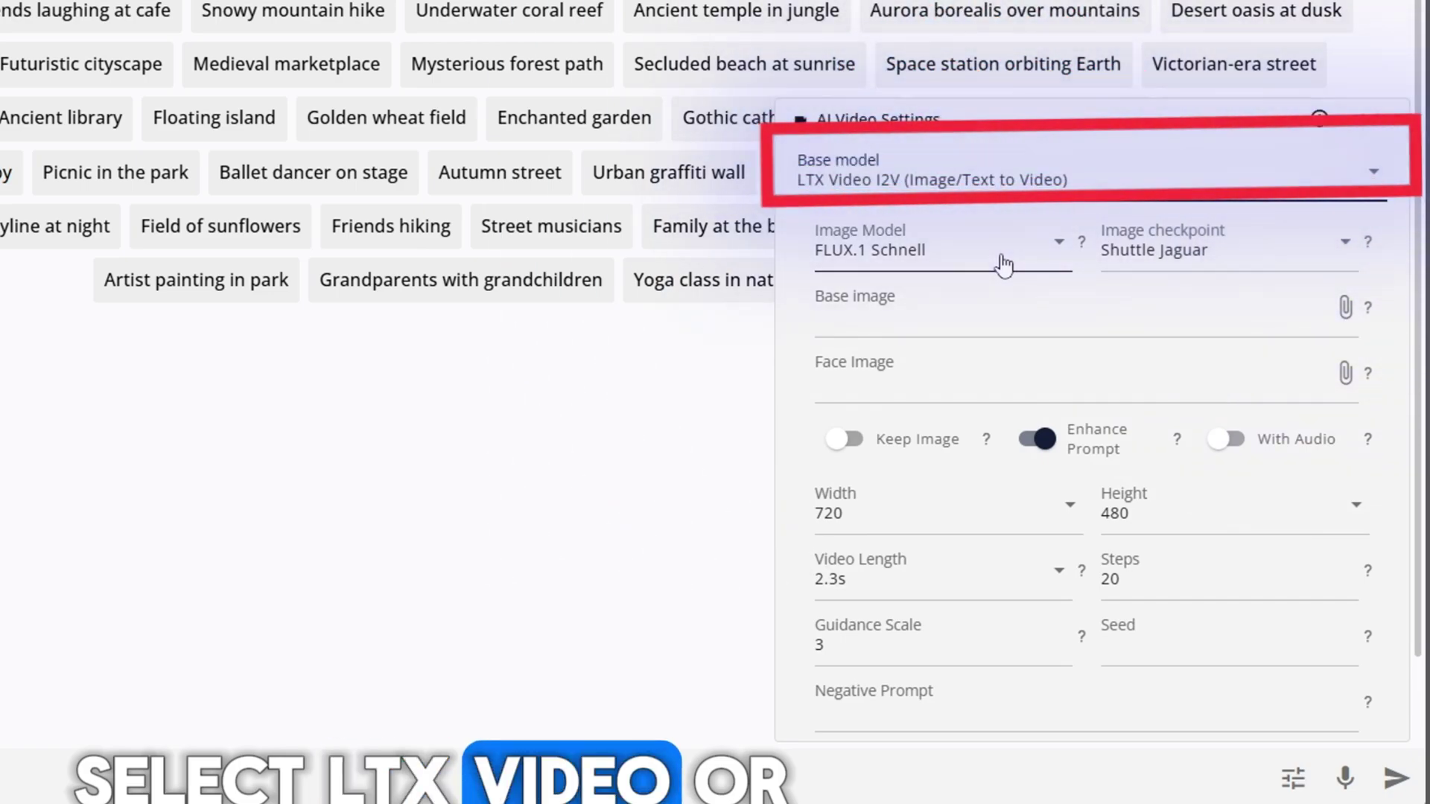
{"action": "left_click", "coordinate": [1003, 265]}
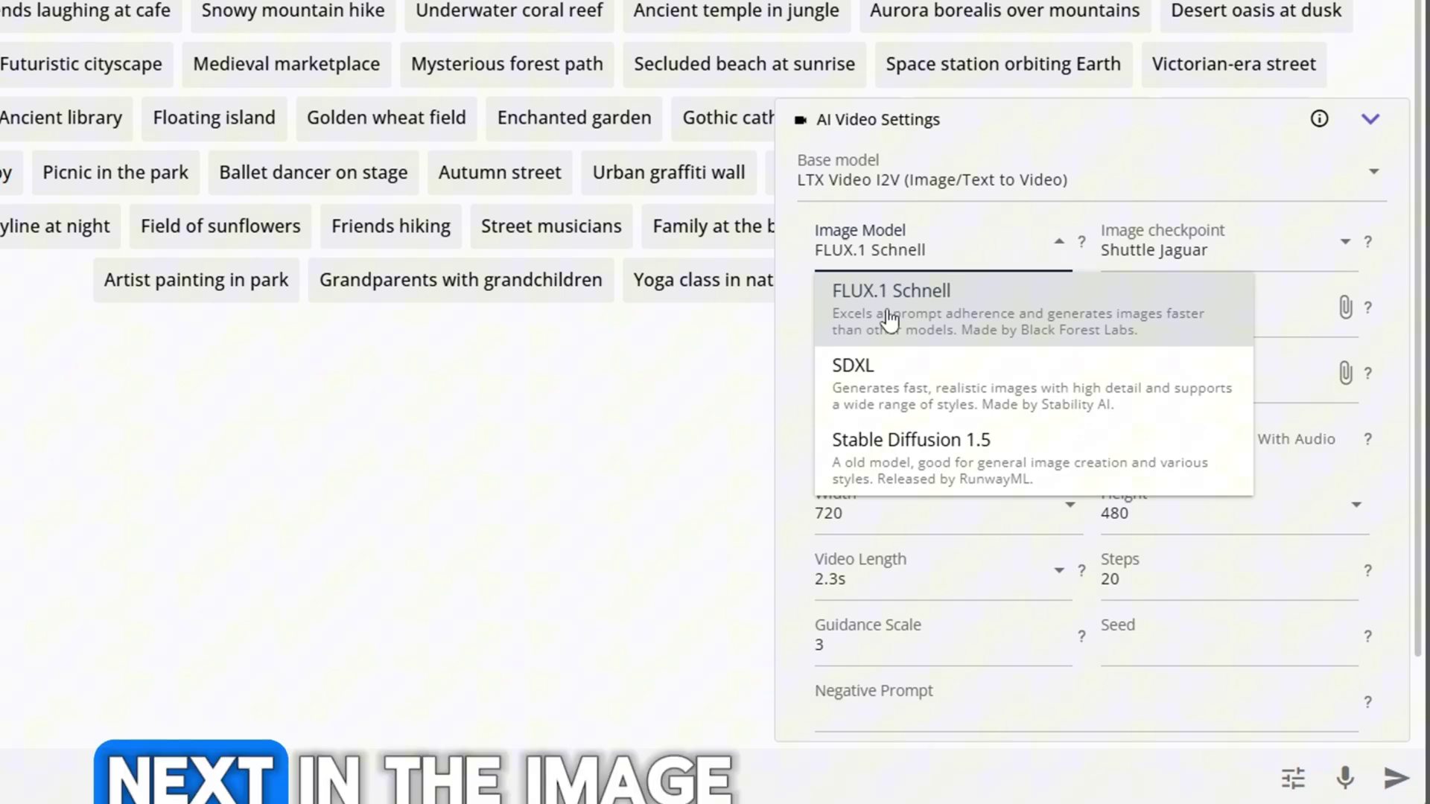
{"action": "left_click", "coordinate": [891, 317]}
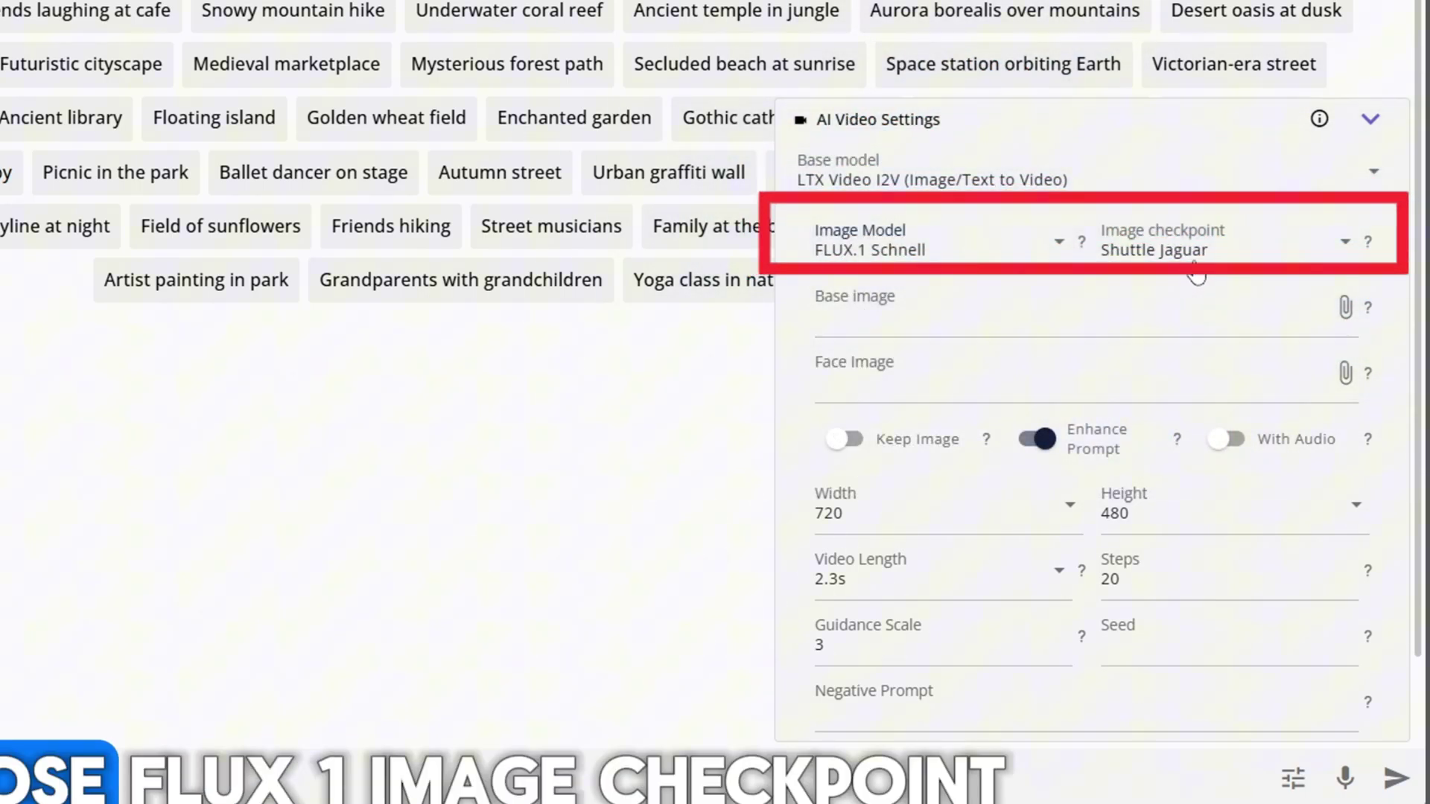
{"action": "left_click", "coordinate": [1162, 257]}
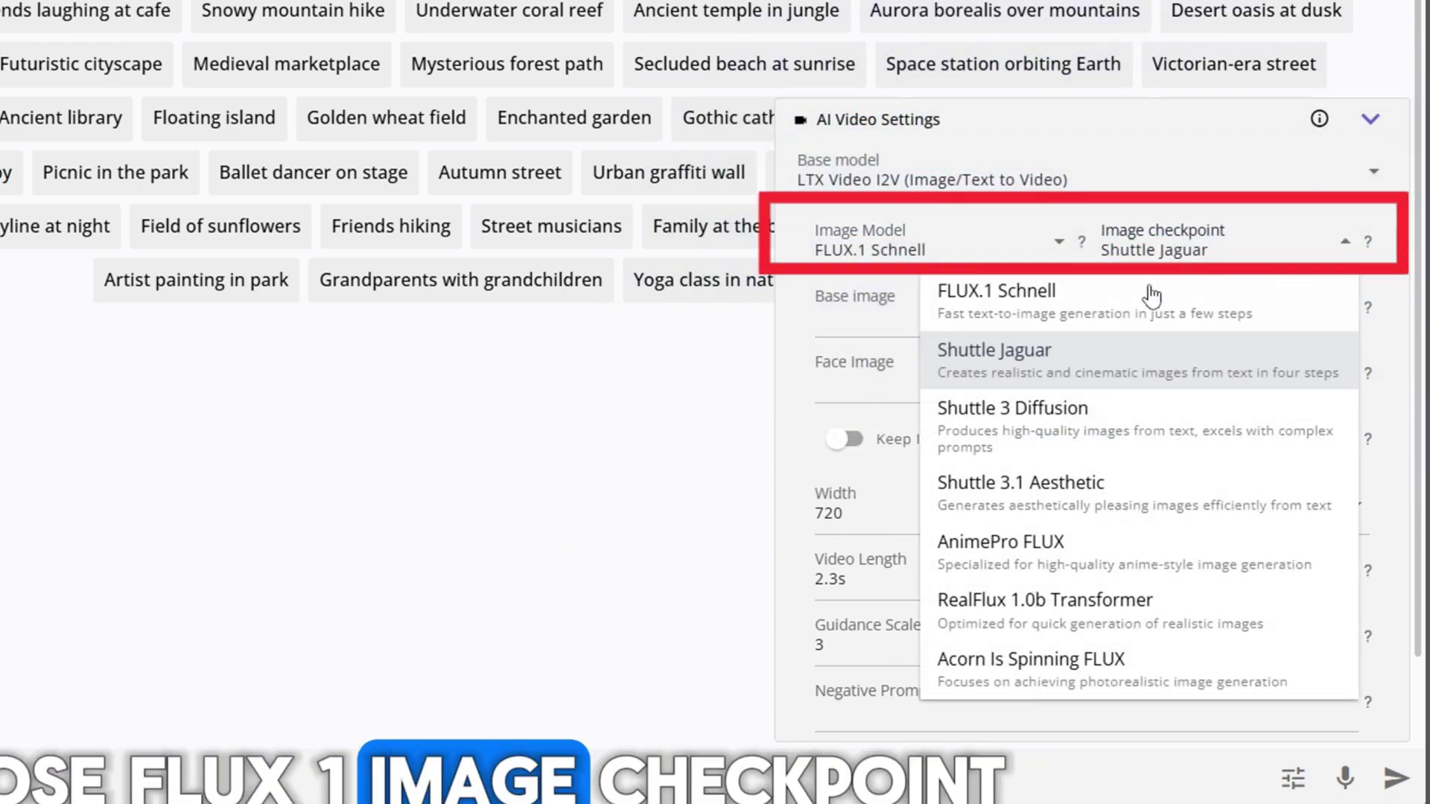
{"action": "left_click", "coordinate": [990, 373]}
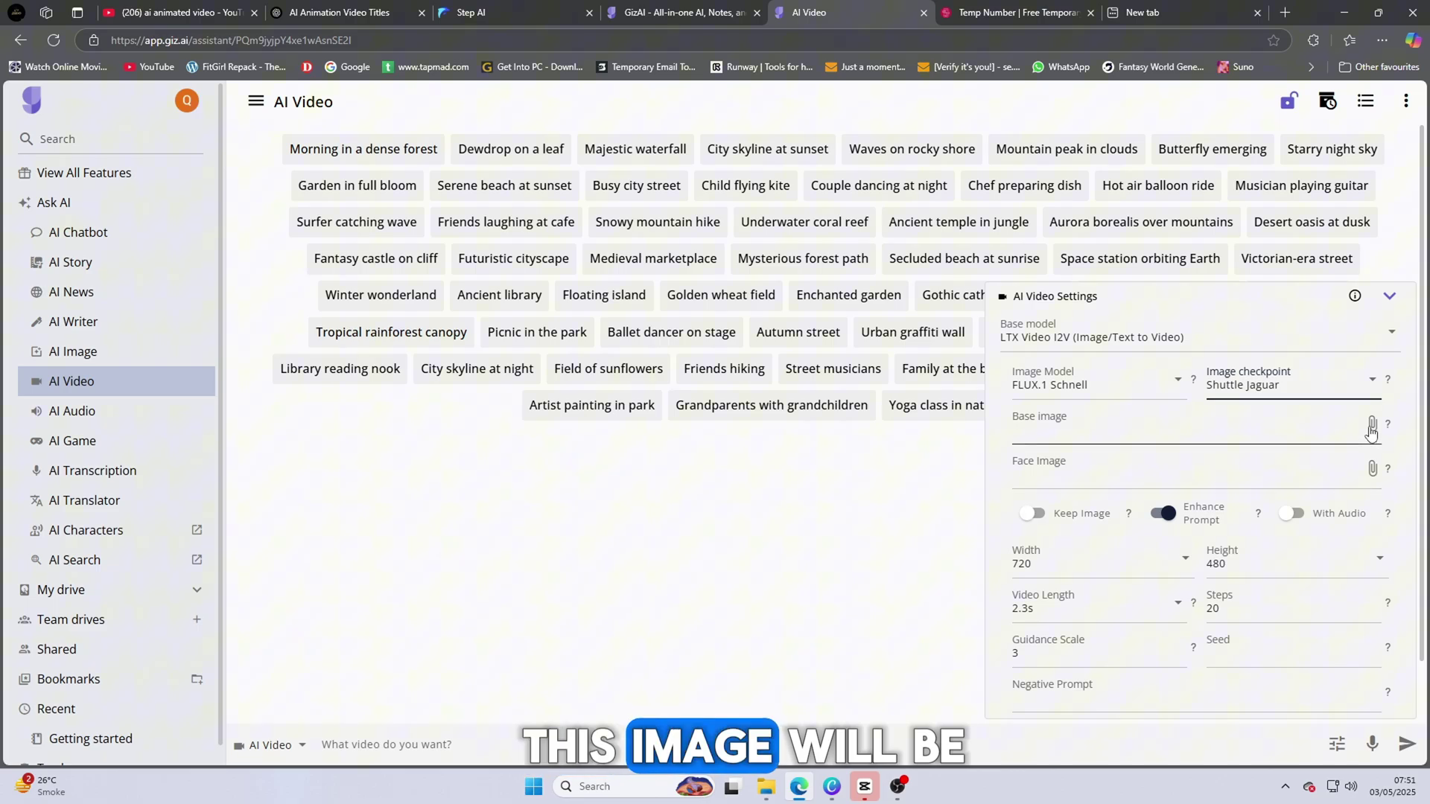
Step: Upload 3.png from the Desktop as the video's base image
{"action": "left_click", "coordinate": [1372, 425]}
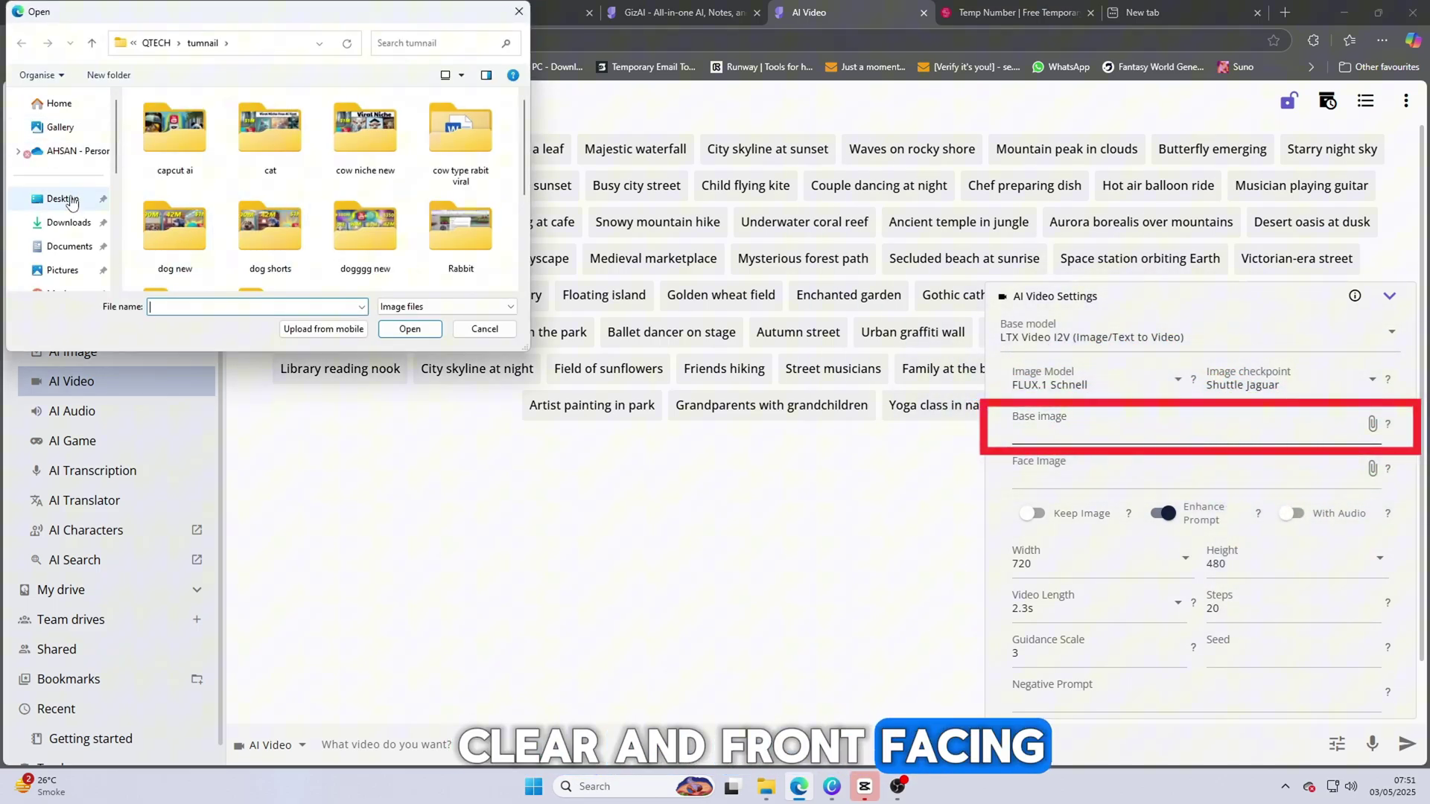
{"action": "left_click", "coordinate": [72, 201]}
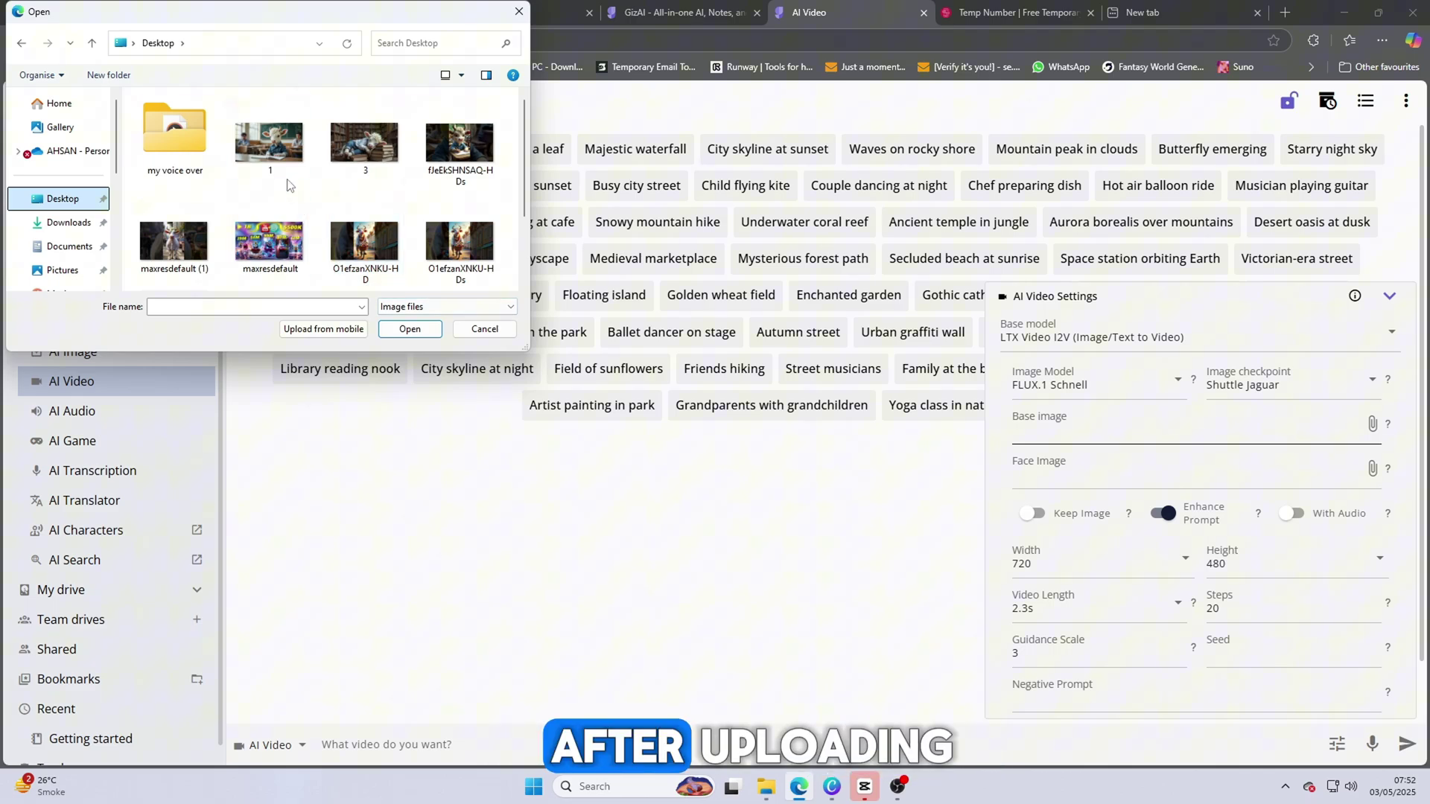
{"action": "double_click", "coordinate": [366, 146]}
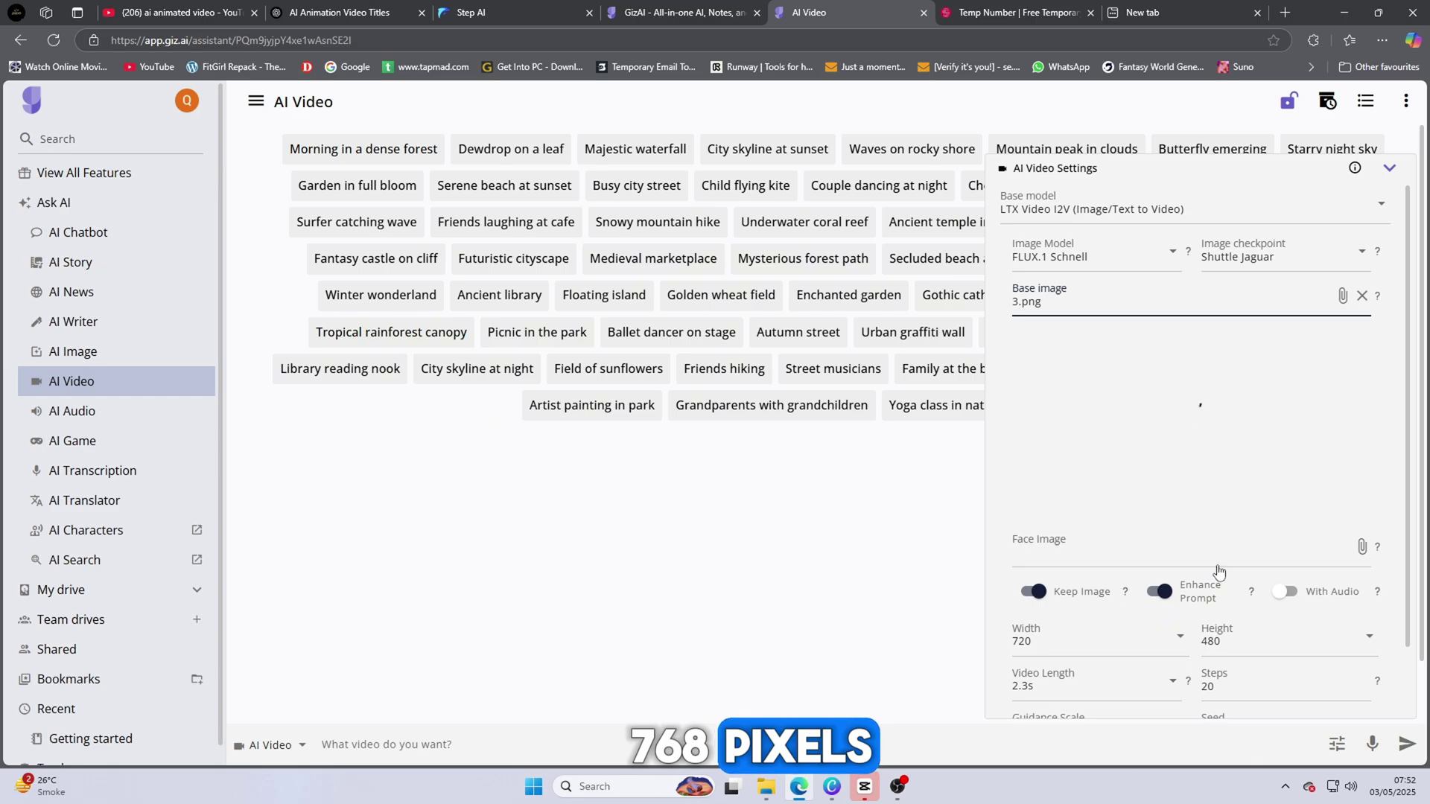
Step: Set the video width to 768 and the video length to 2.3s
{"action": "scroll", "coordinate": [1253, 511], "scroll_direction": "down", "scroll_amount": 1}
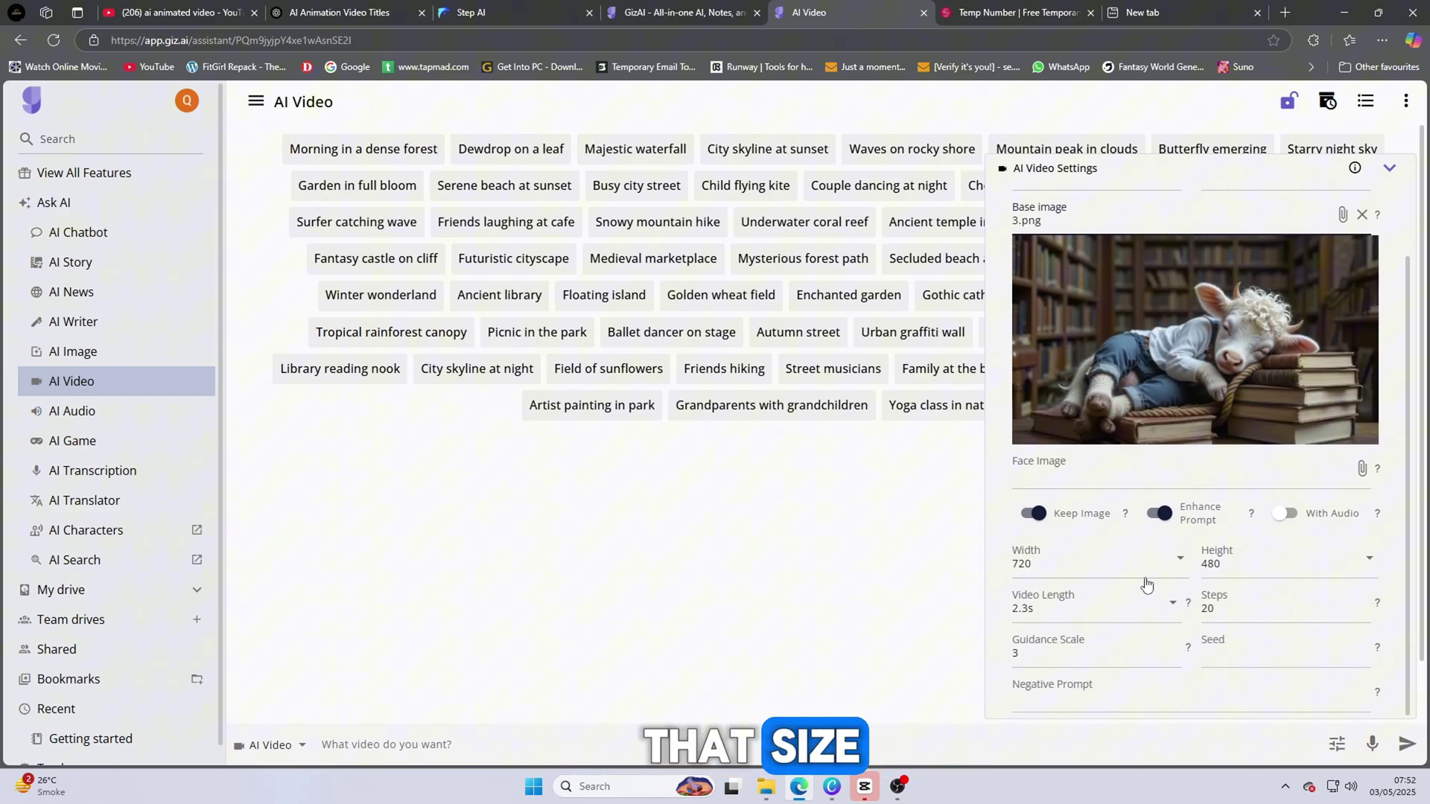
{"action": "left_click", "coordinate": [1174, 567]}
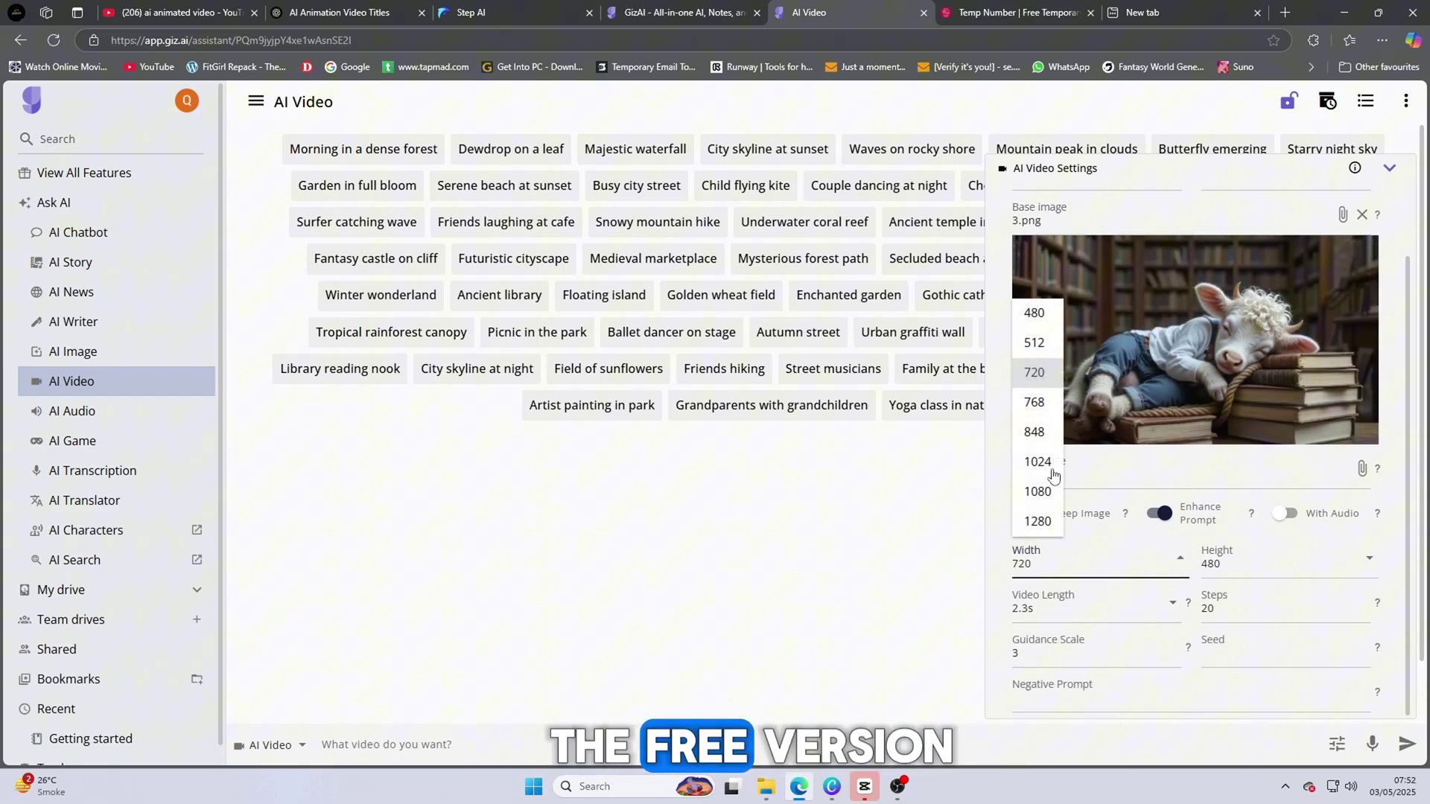
{"action": "left_click", "coordinate": [1027, 406]}
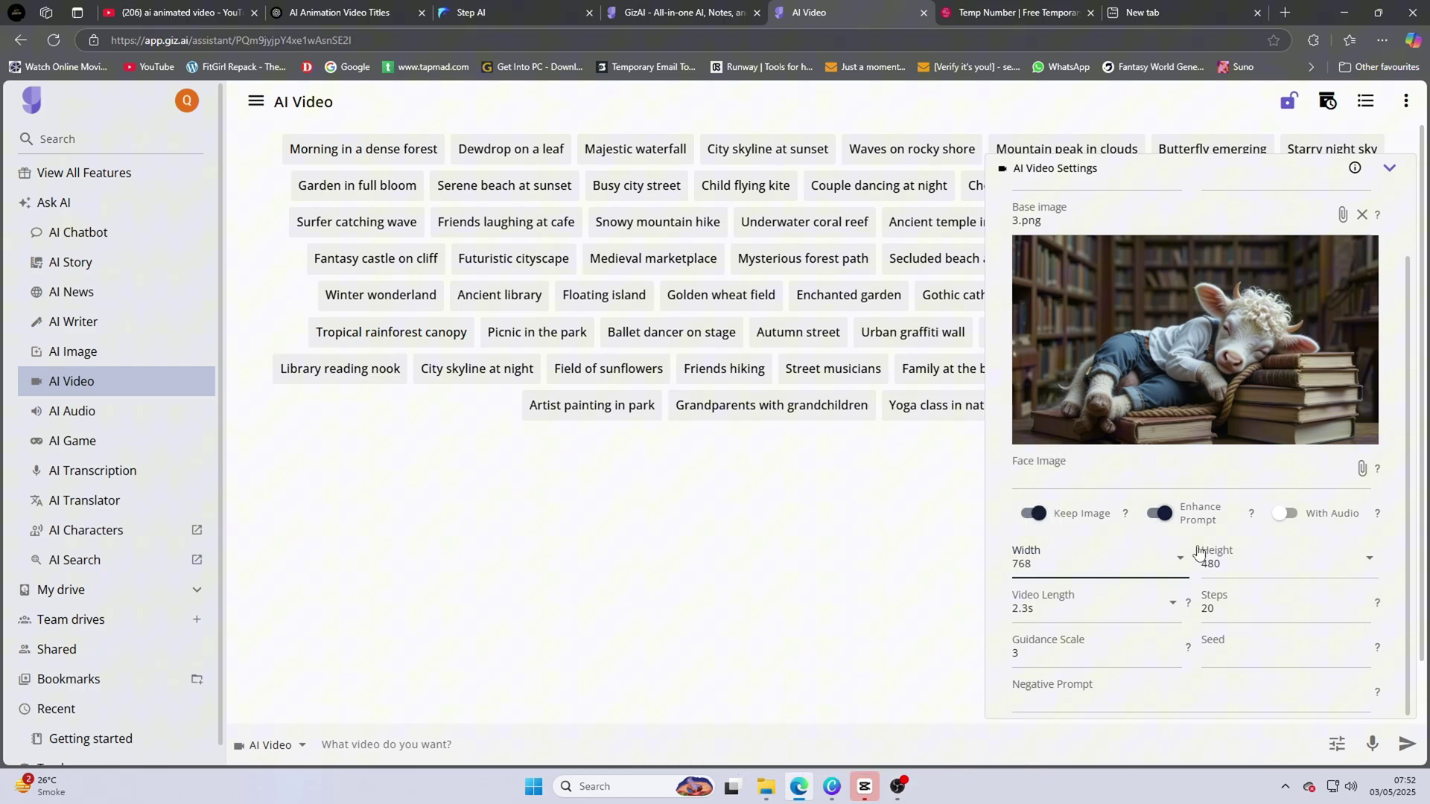
{"action": "left_click", "coordinate": [1168, 611]}
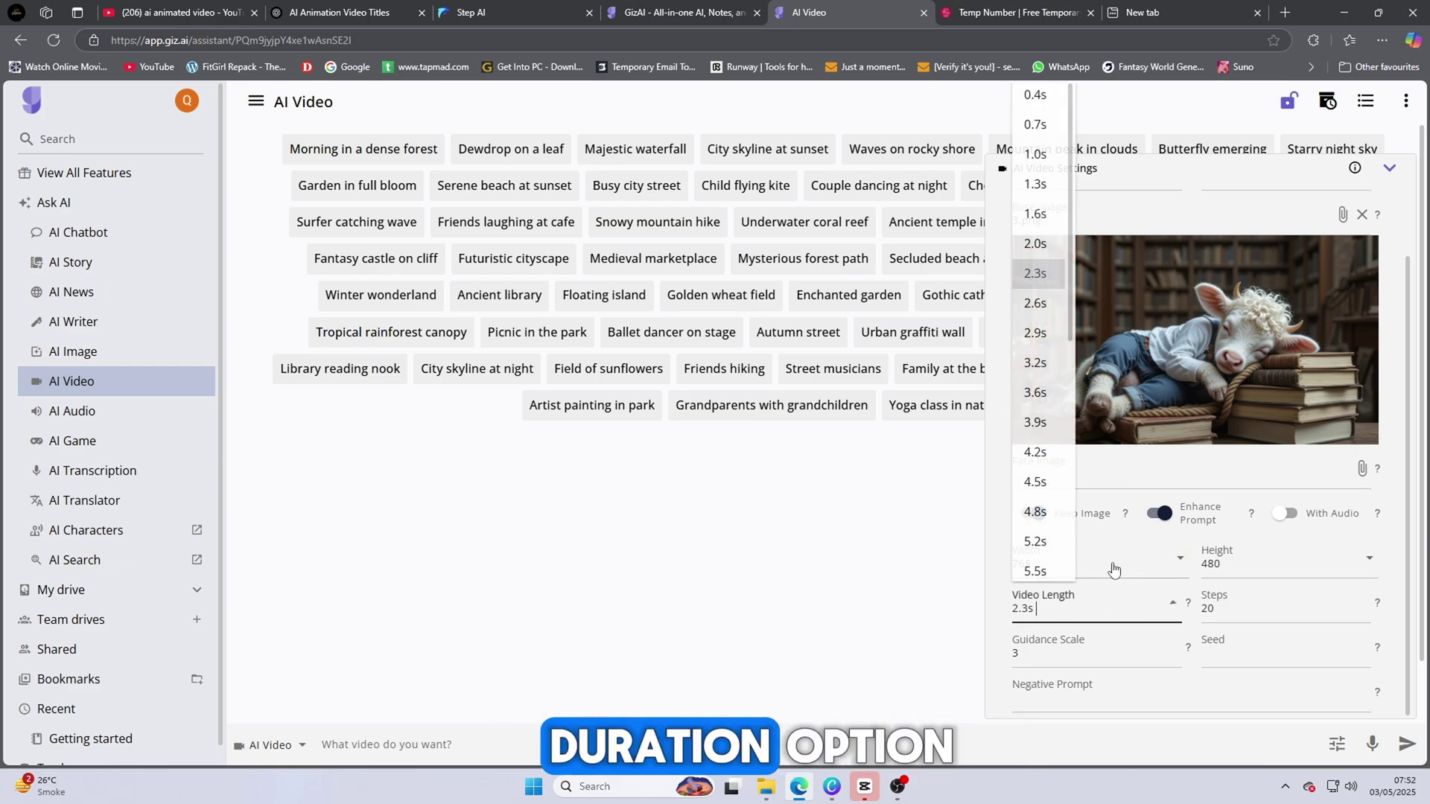
{"action": "left_click", "coordinate": [1029, 281]}
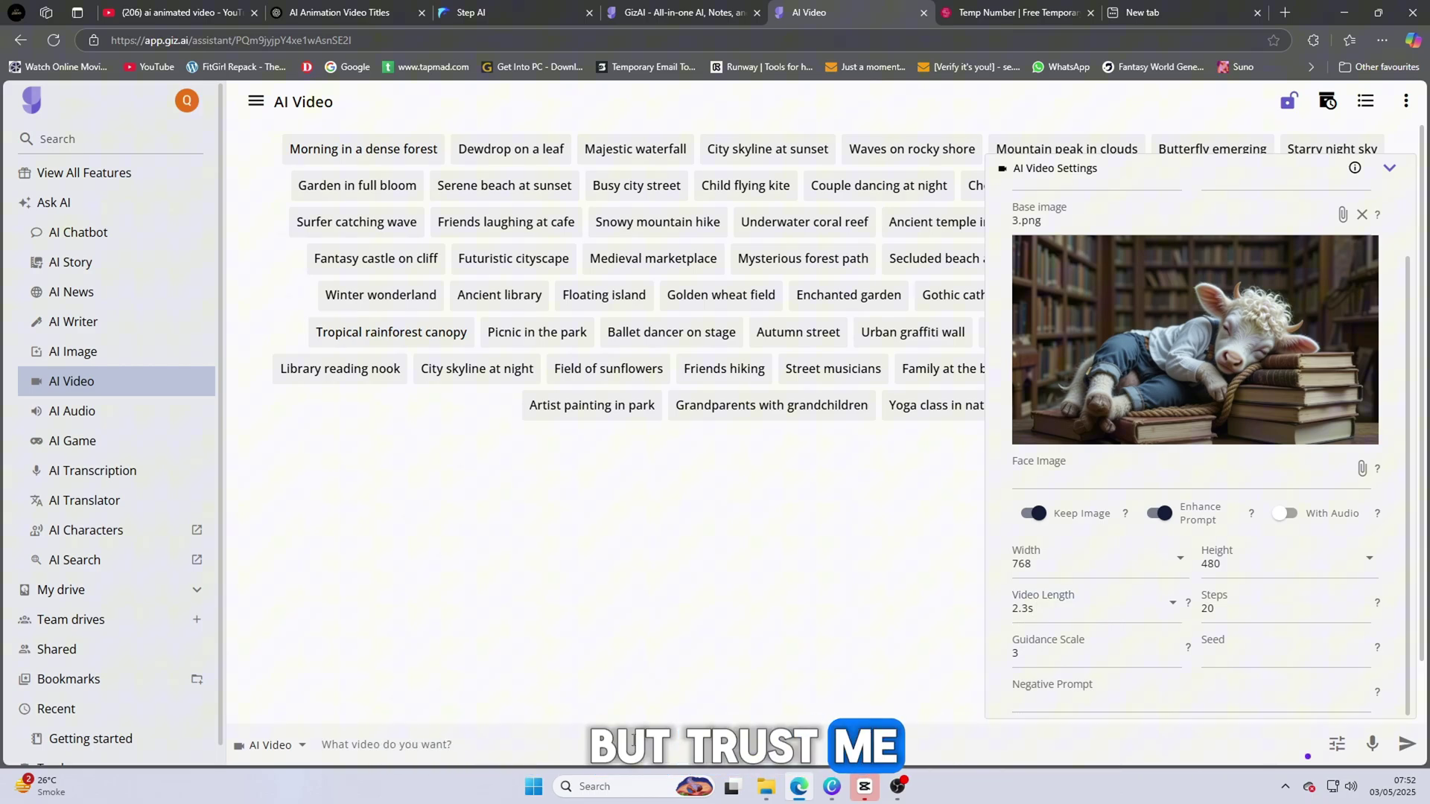
Step: Submit the prompt 'Cow sleeeping in a library' to generate the video
{"action": "type", "text": "Cow s"}
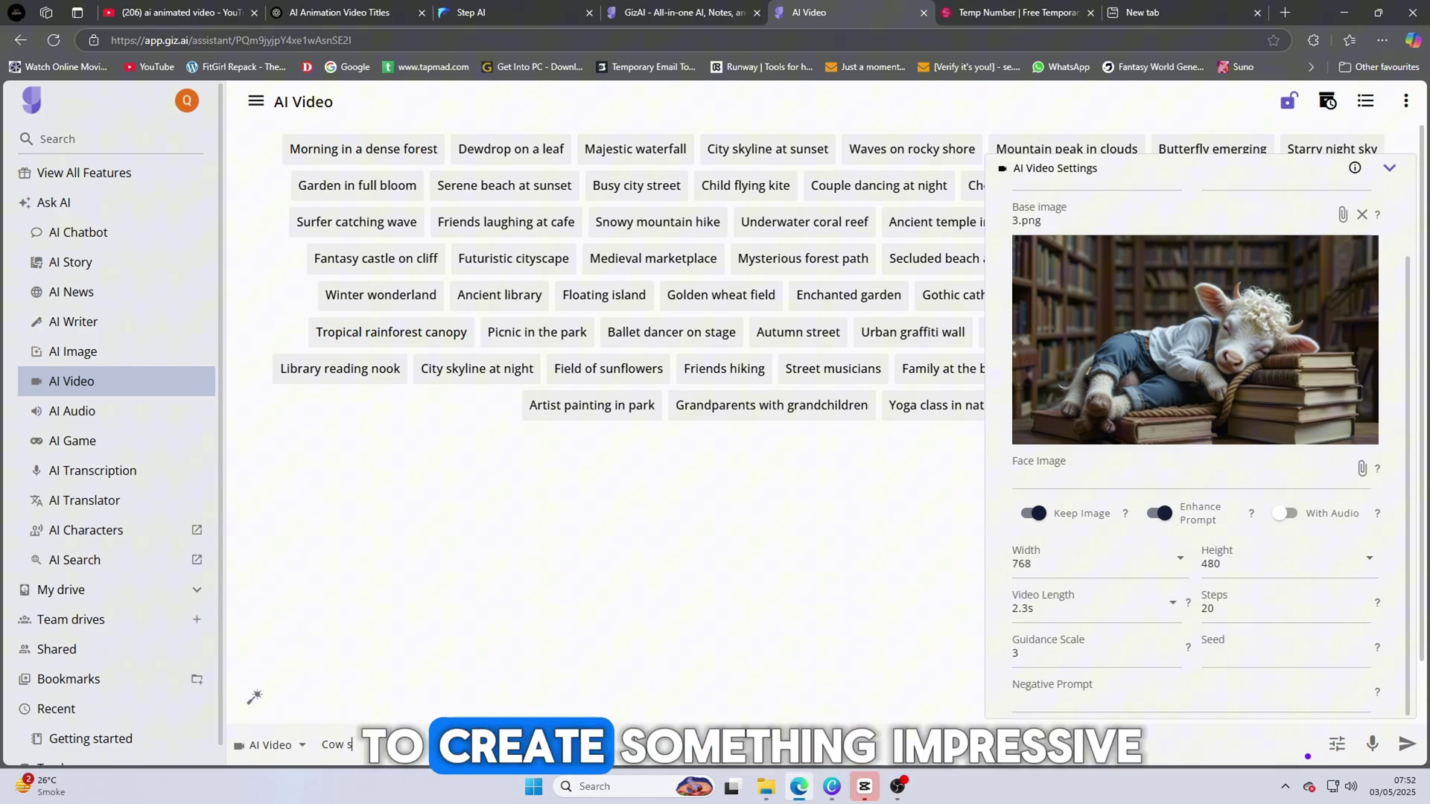
{"action": "type", "text": "leeeping in a library"}
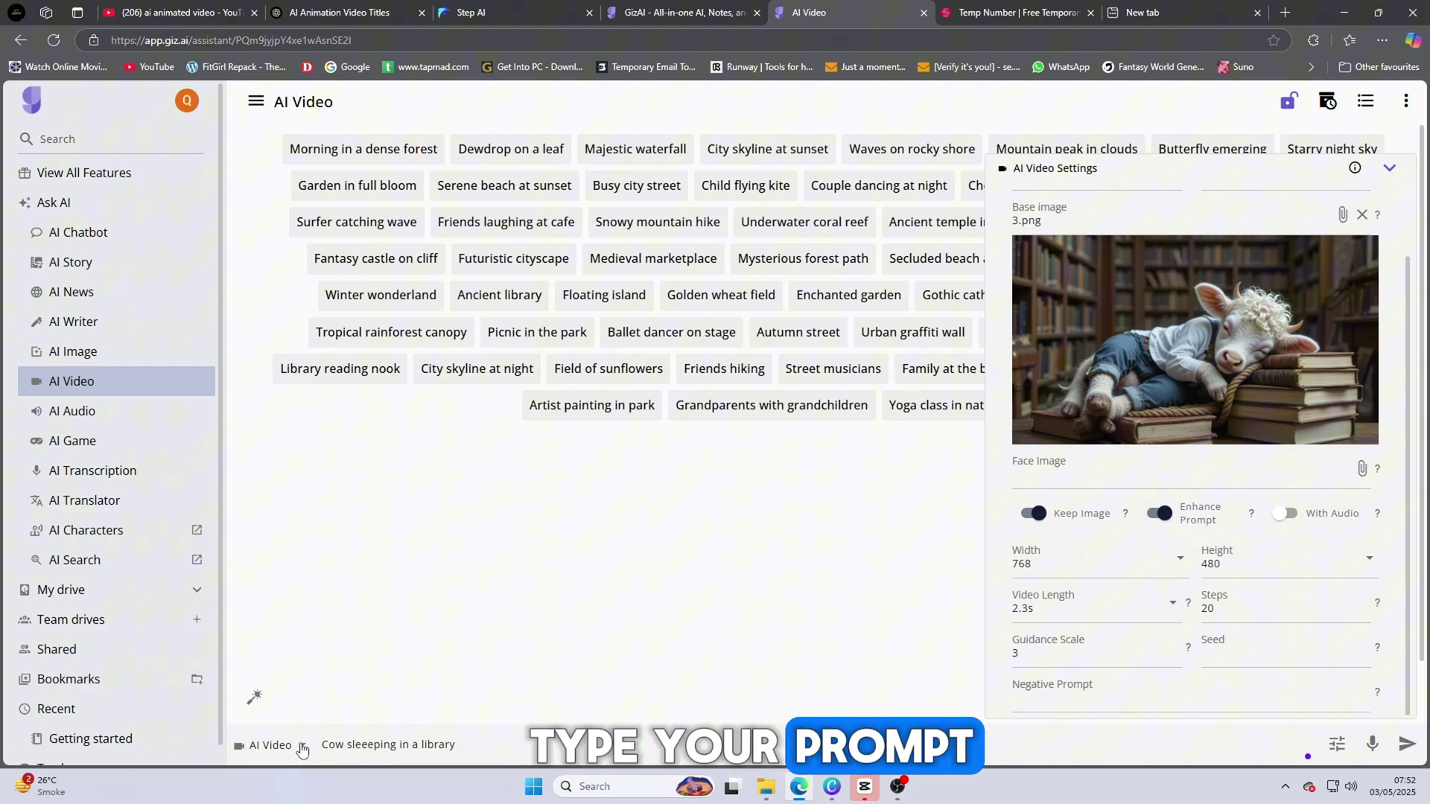
{"action": "left_click", "coordinate": [301, 747]}
{"action": "left_click", "coordinate": [319, 590]}
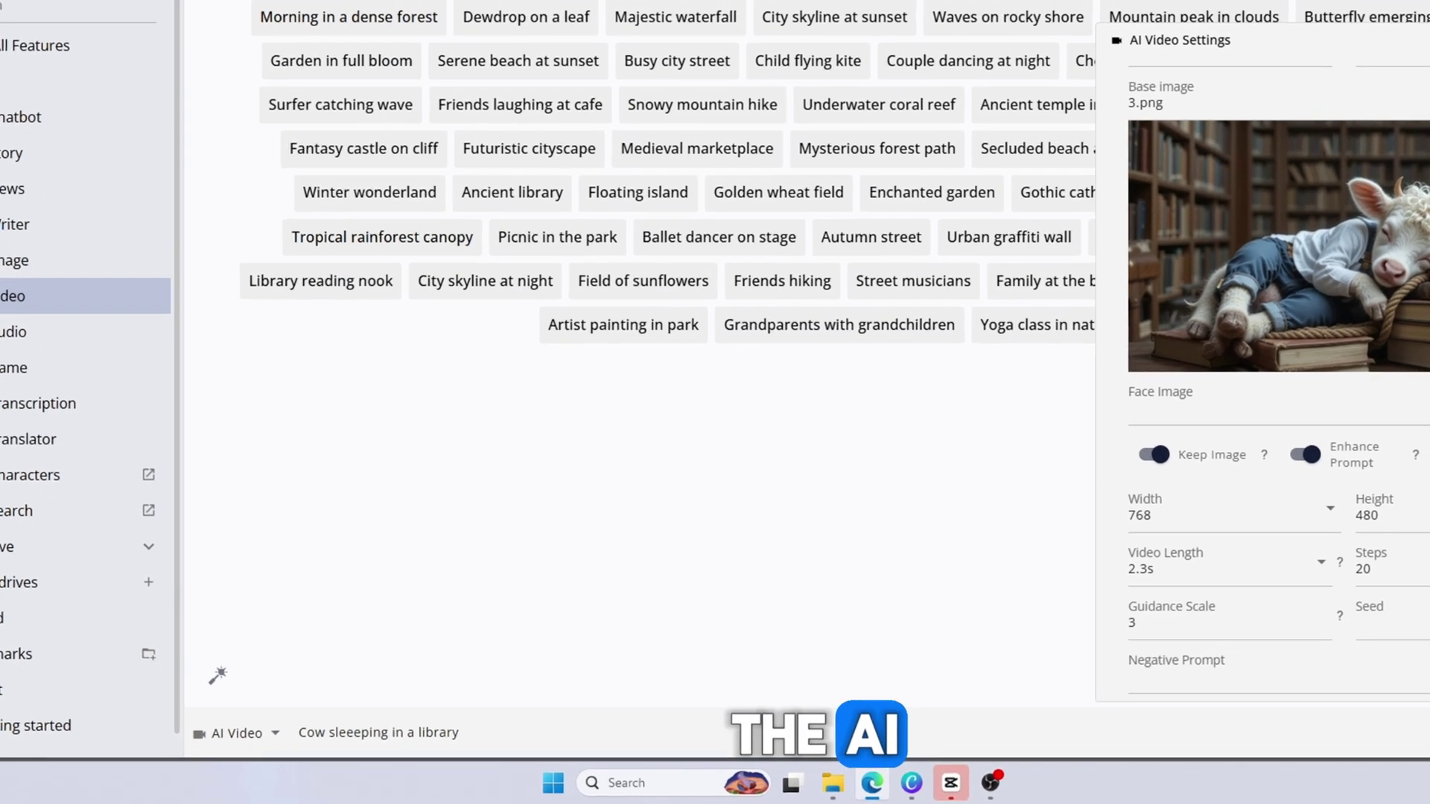
{"action": "key", "text": "Return"}
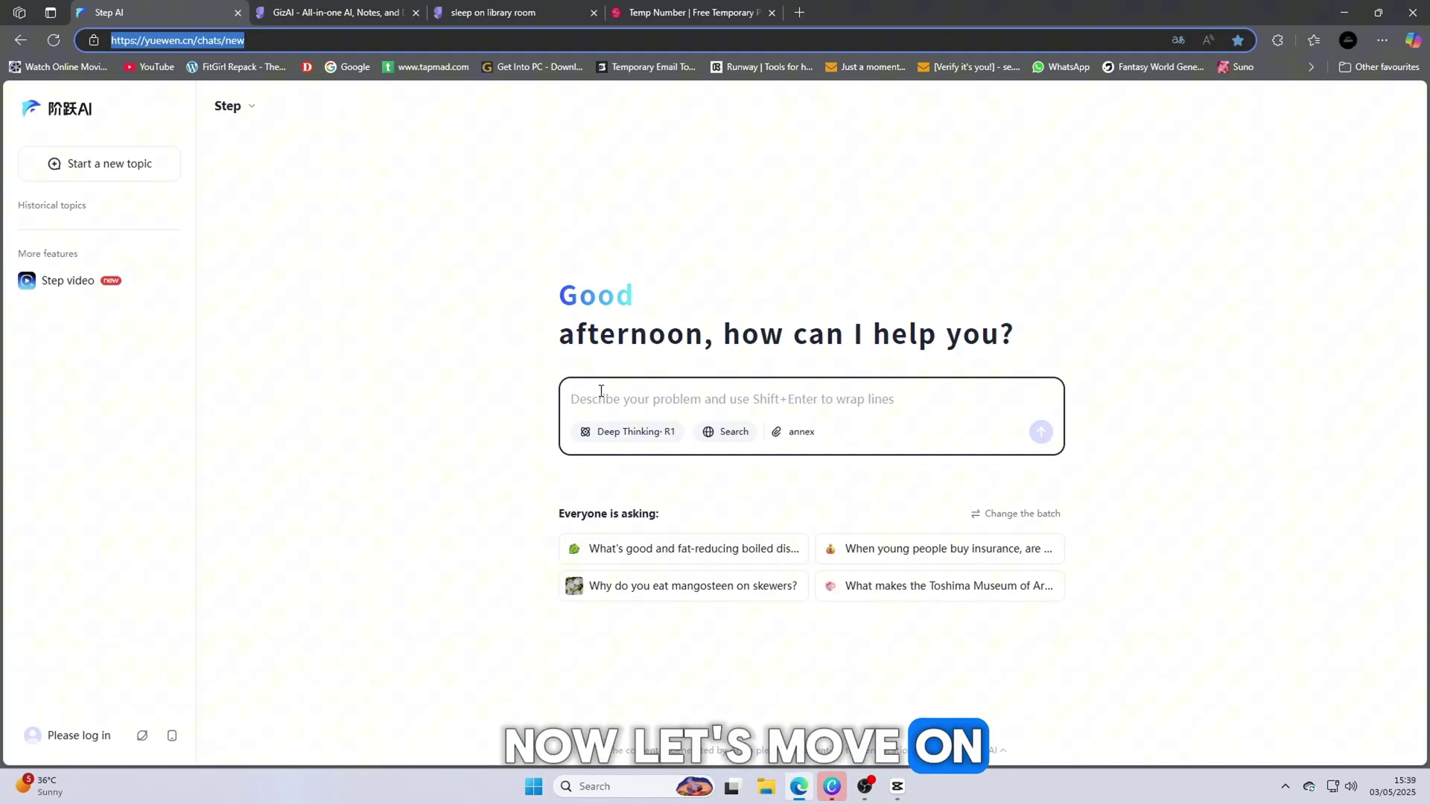
Step: Check the Step AI page's translate option, then go to the Step video generation page
{"action": "left_click", "coordinate": [592, 395]}
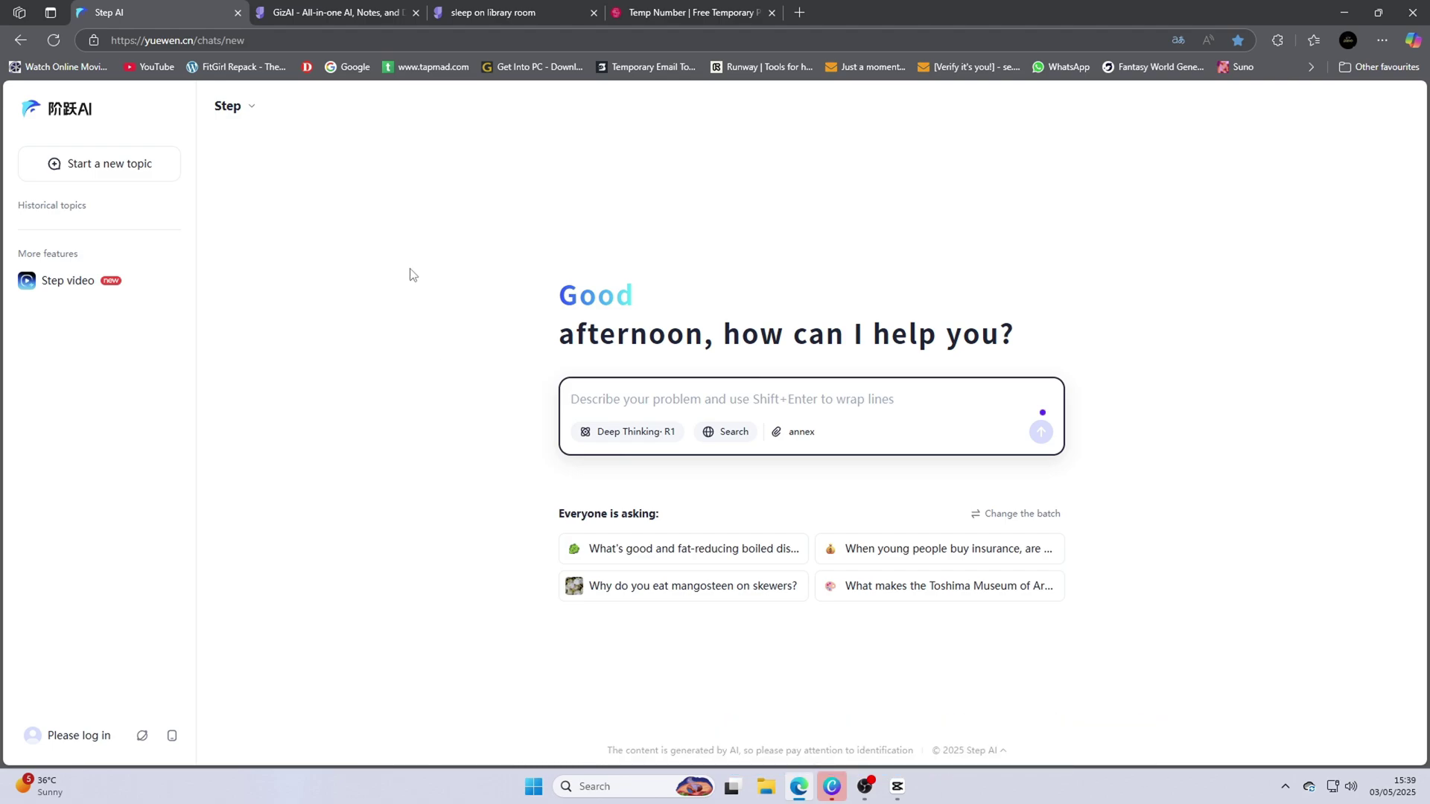
{"action": "right_click", "coordinate": [378, 243]}
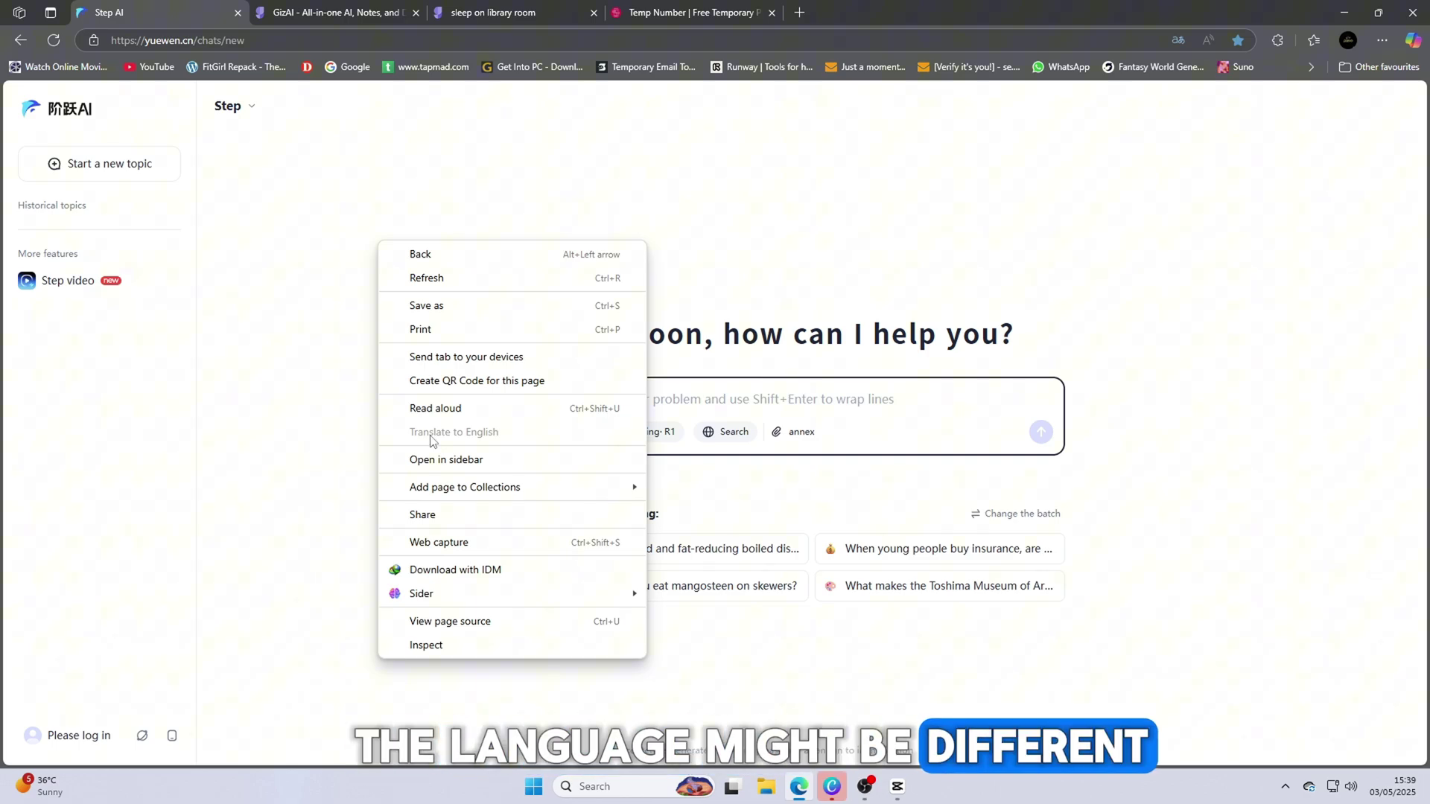
{"action": "left_click", "coordinate": [316, 319]}
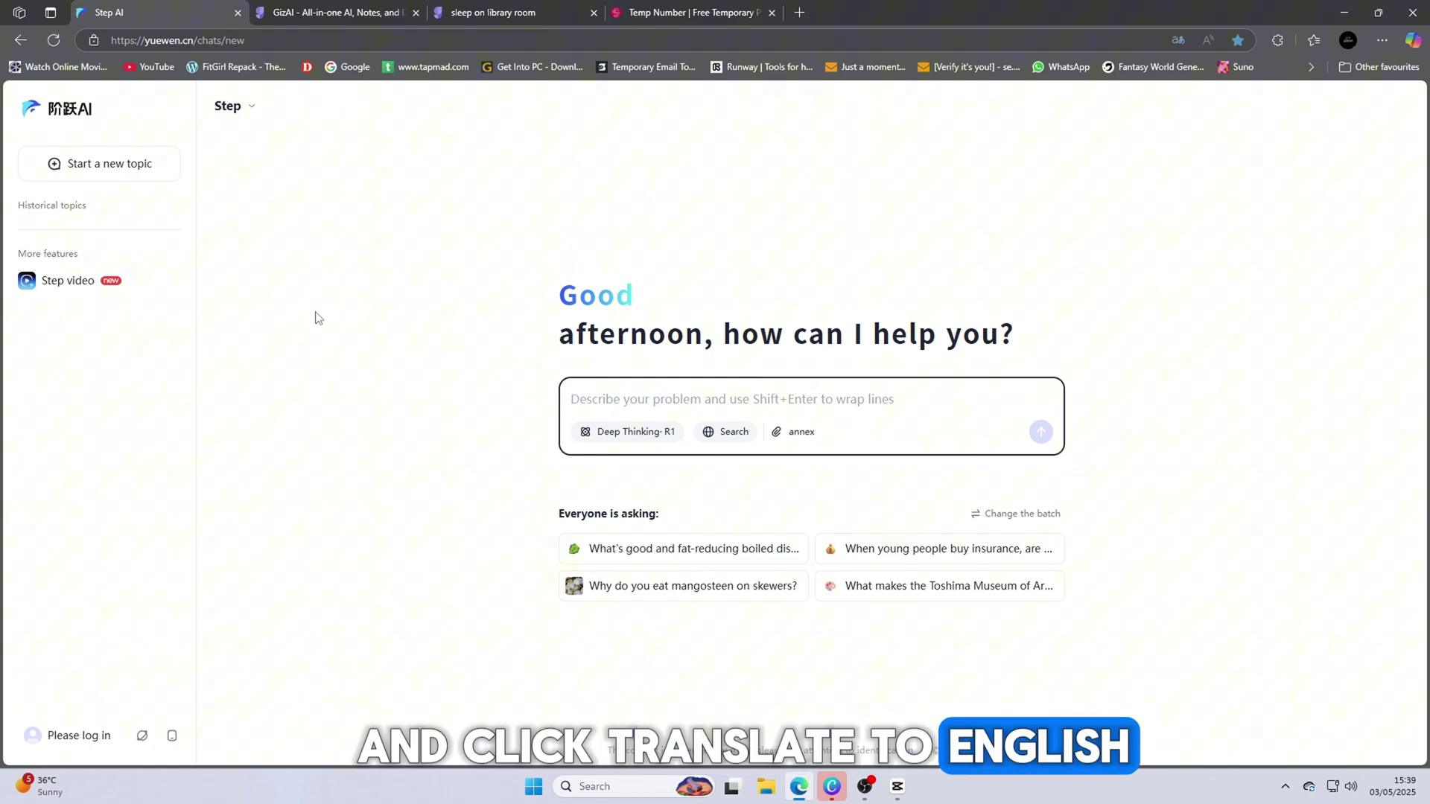
{"action": "left_click", "coordinate": [702, 390]}
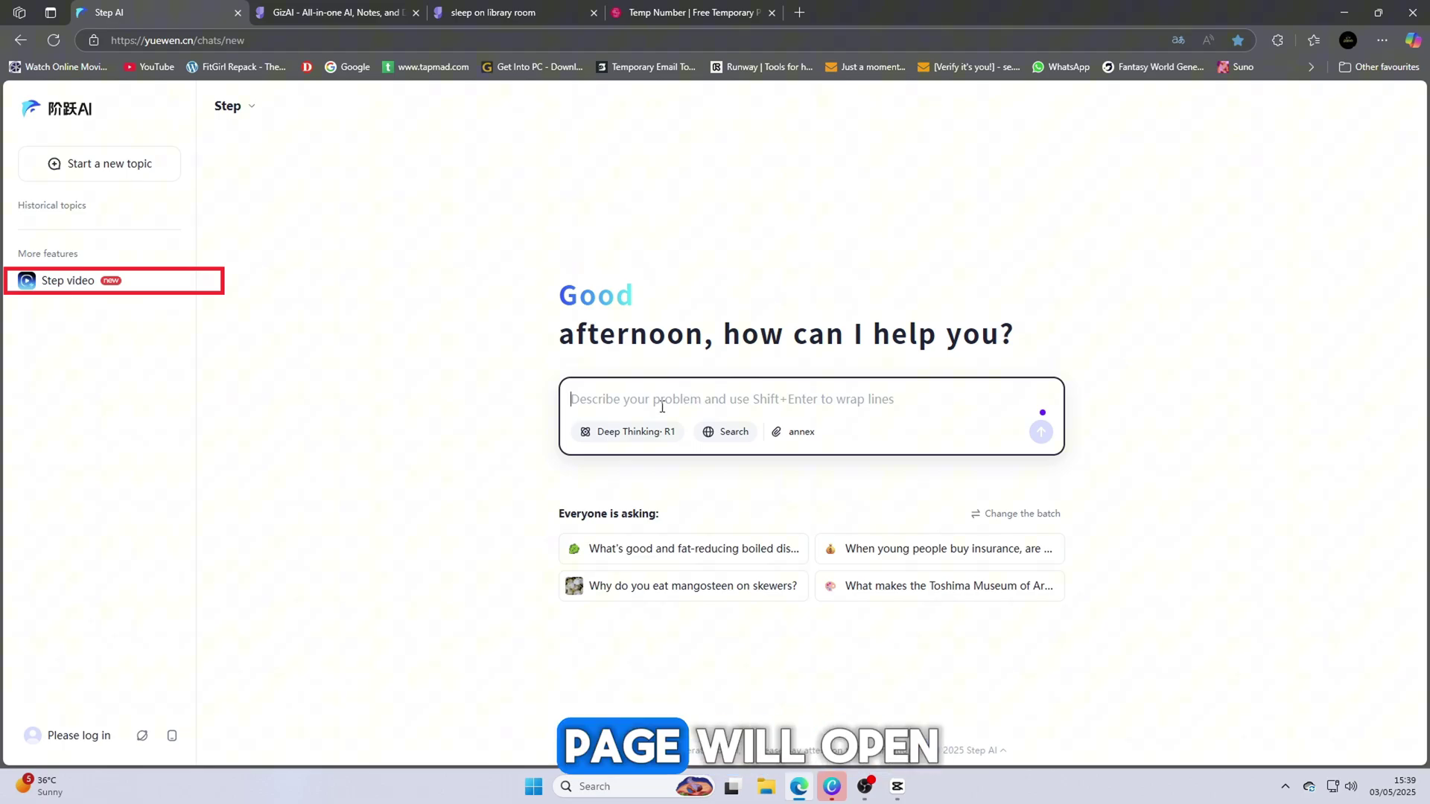
{"action": "left_click", "coordinate": [67, 280]}
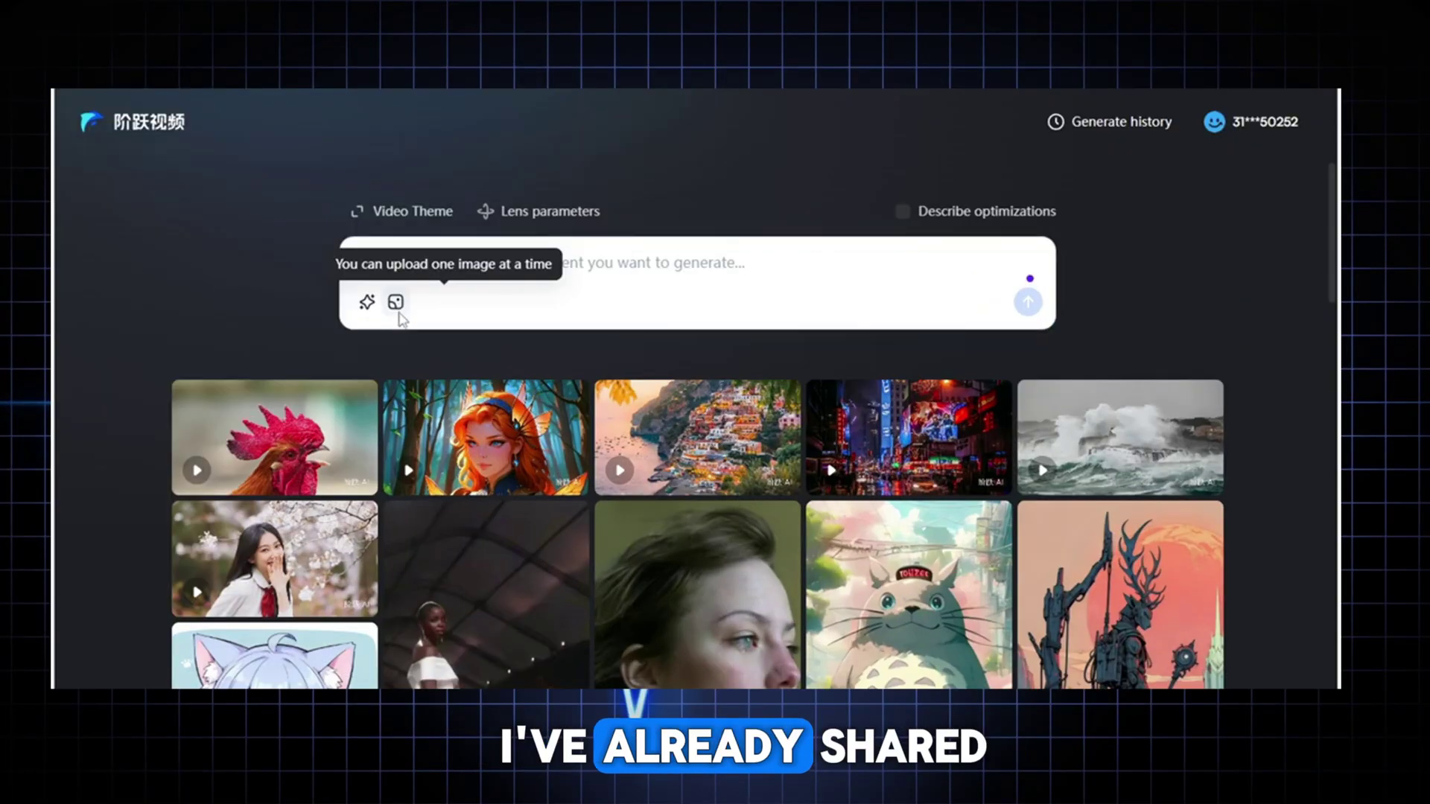
Step: Attach the ss calf image to the video prompt and copy the hospital-corridor calf prompt from Word
{"action": "left_click", "coordinate": [314, 334]}
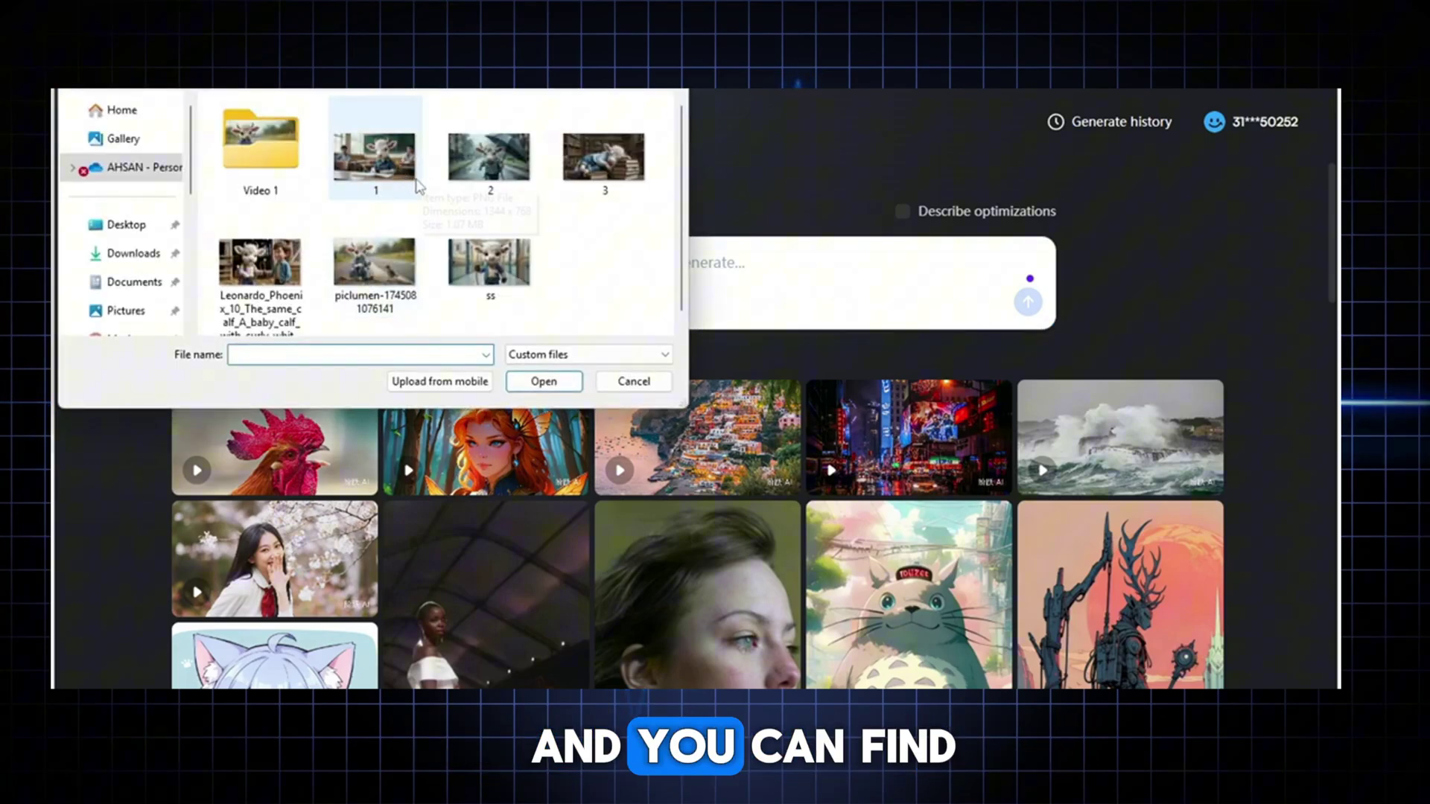
{"action": "double_click", "coordinate": [486, 268]}
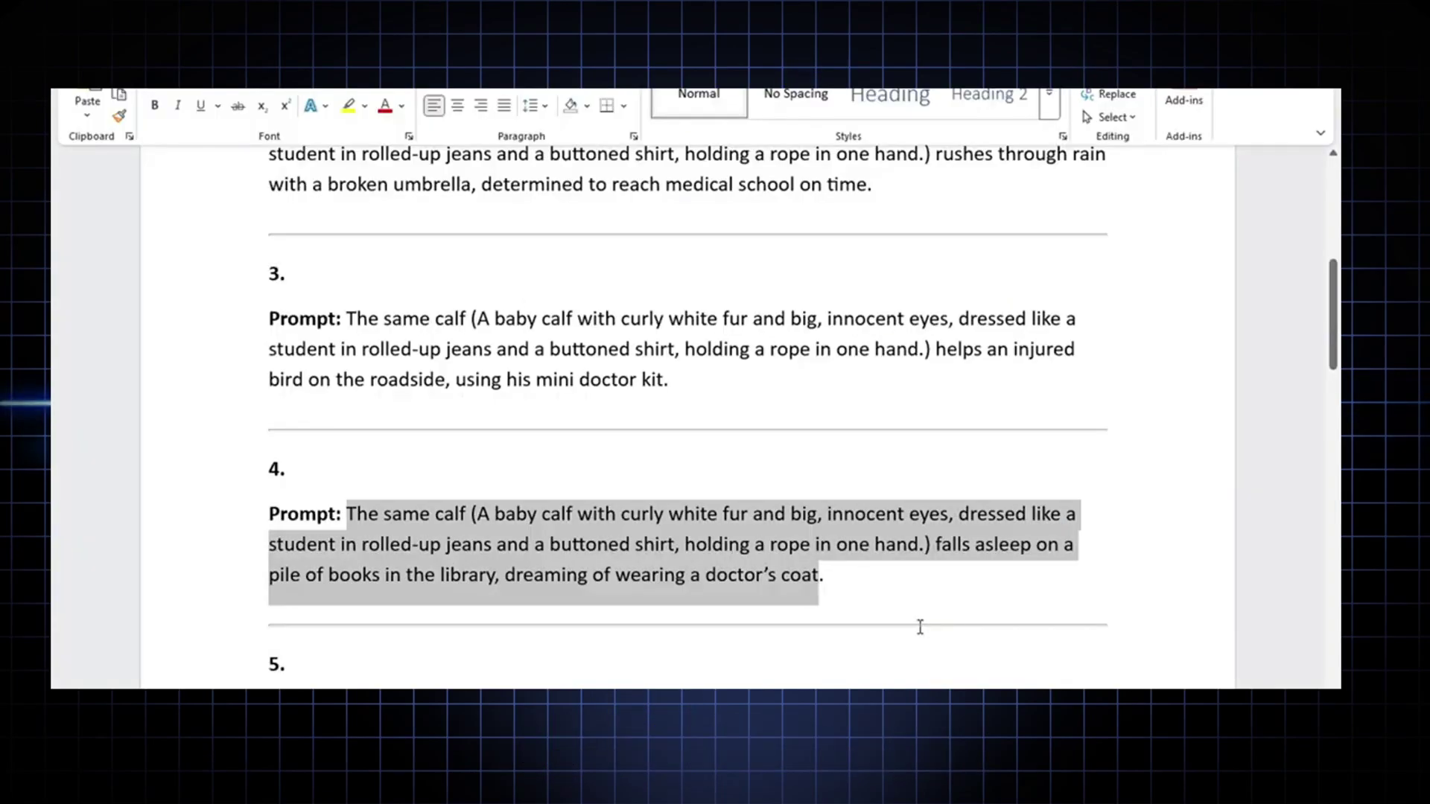
{"action": "scroll", "coordinate": [699, 431], "scroll_direction": "down", "scroll_amount": 1}
{"action": "scroll", "coordinate": [700, 431], "scroll_direction": "down", "scroll_amount": 8}
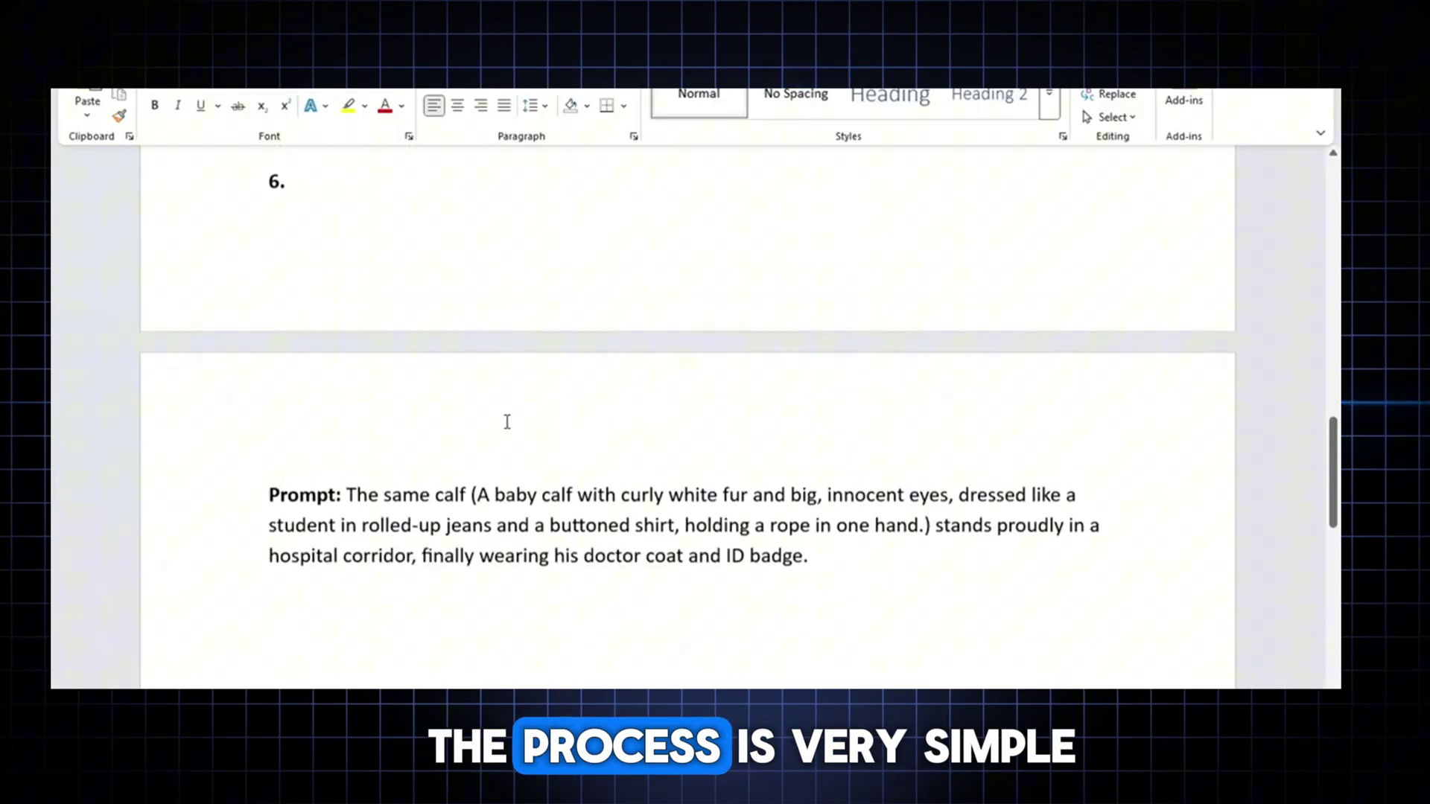
{"action": "left_click_drag", "start_coordinate": [346, 395], "coordinate": [808, 457]}
{"action": "key", "text": "ctrl+c"}
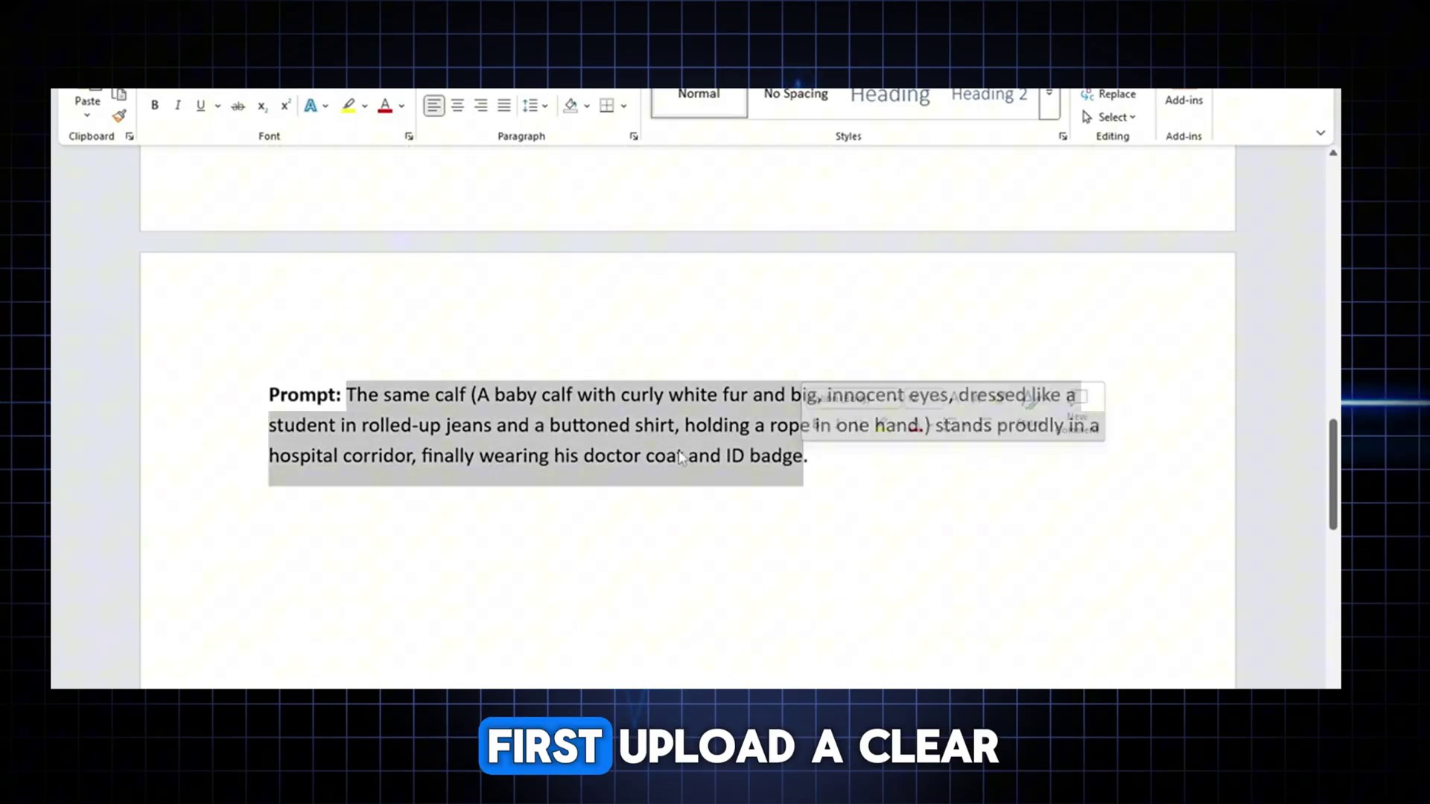
{"action": "right_click", "coordinate": [678, 457]}
{"action": "left_click", "coordinate": [721, 195]}
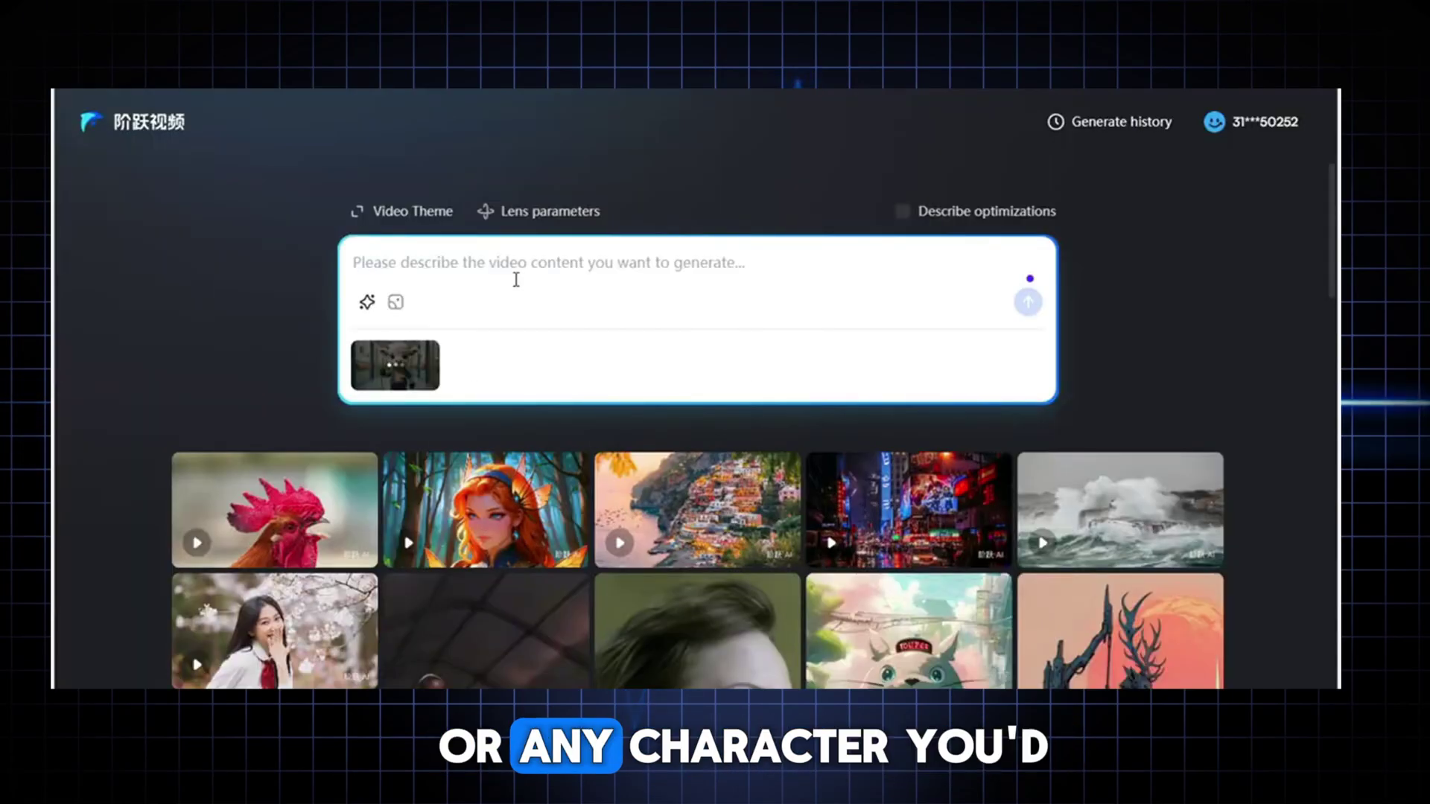
Step: Paste the hospital-corridor calf prompt into Step AI and submit it to generate the video
{"action": "right_click", "coordinate": [515, 279]}
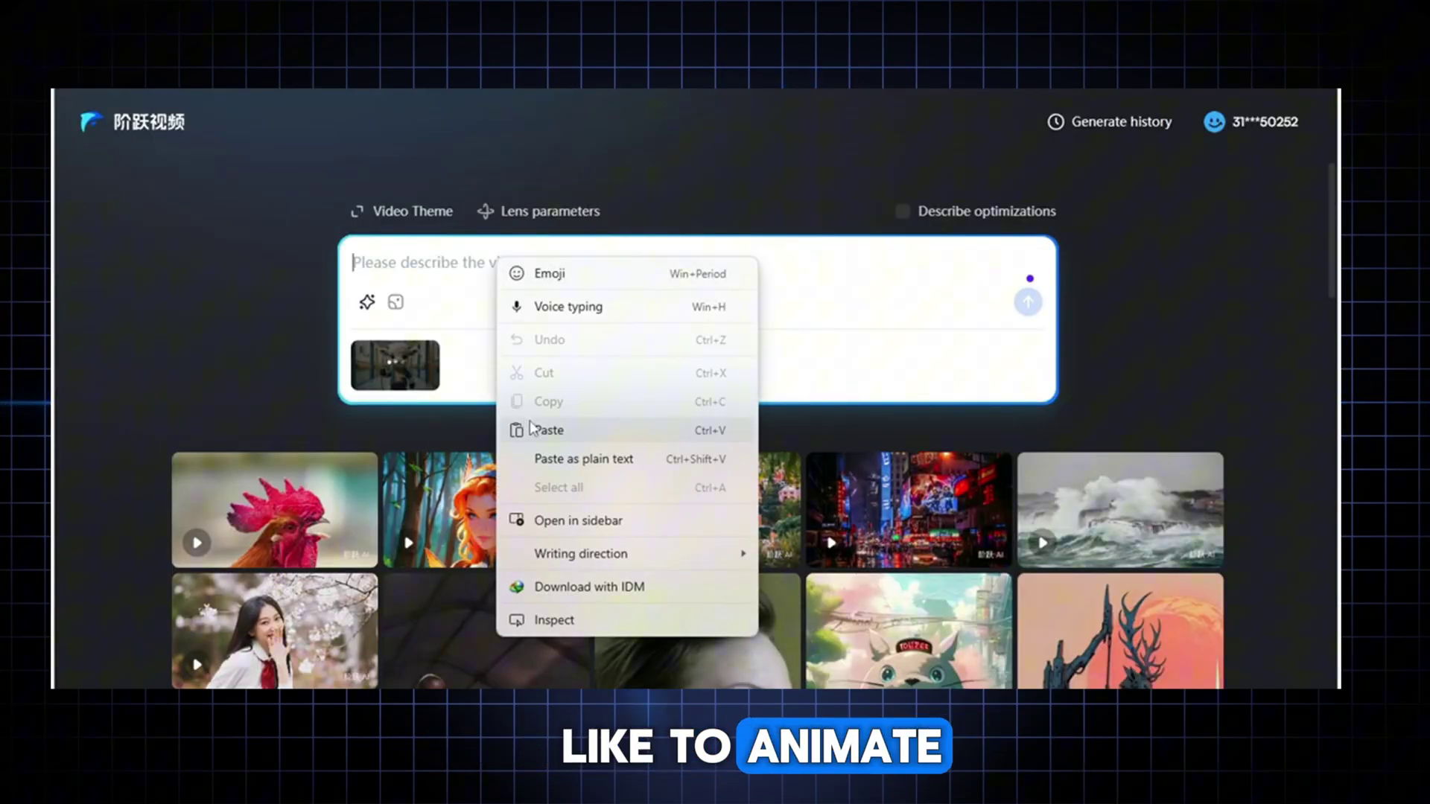
{"action": "left_click", "coordinate": [530, 419]}
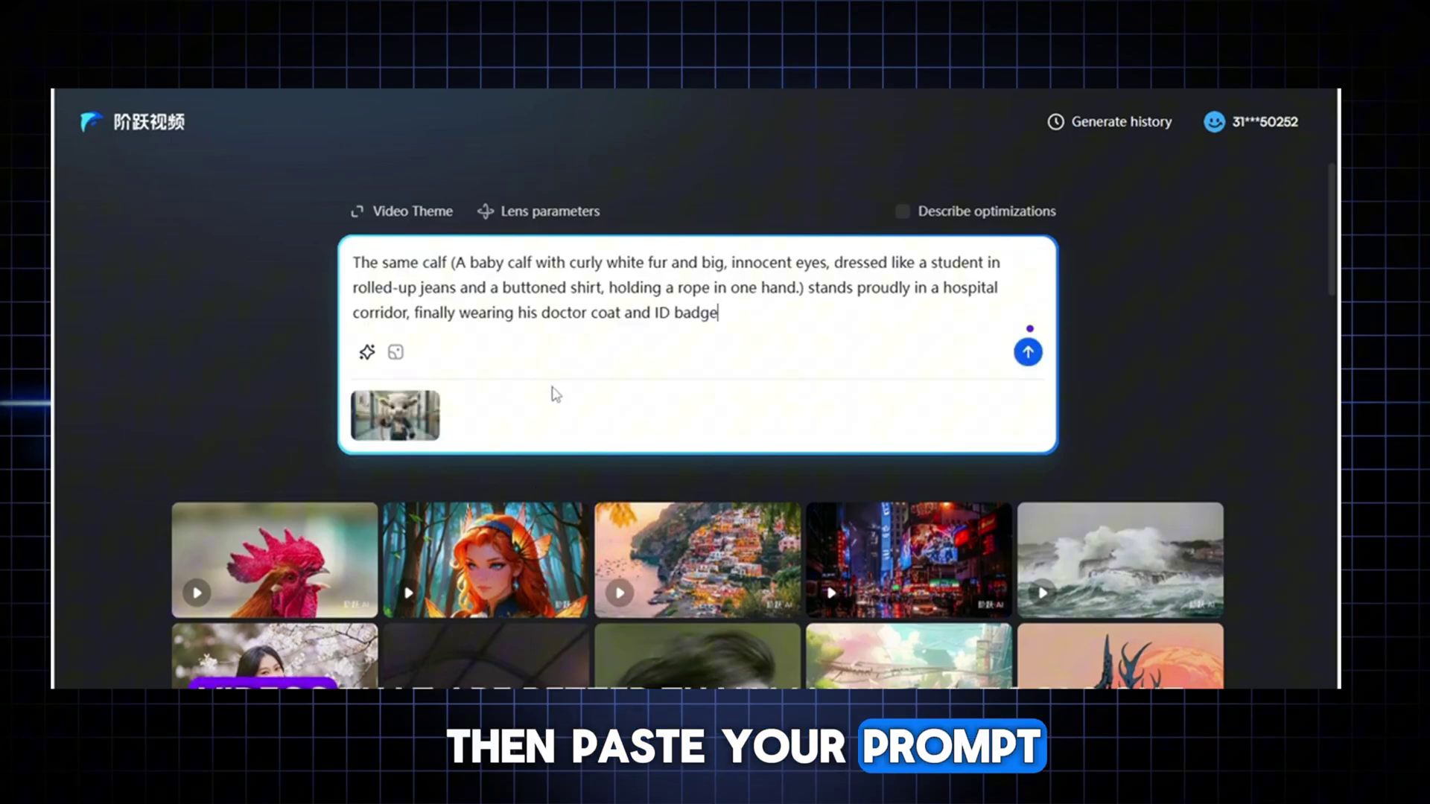
{"action": "left_click", "coordinate": [1028, 352]}
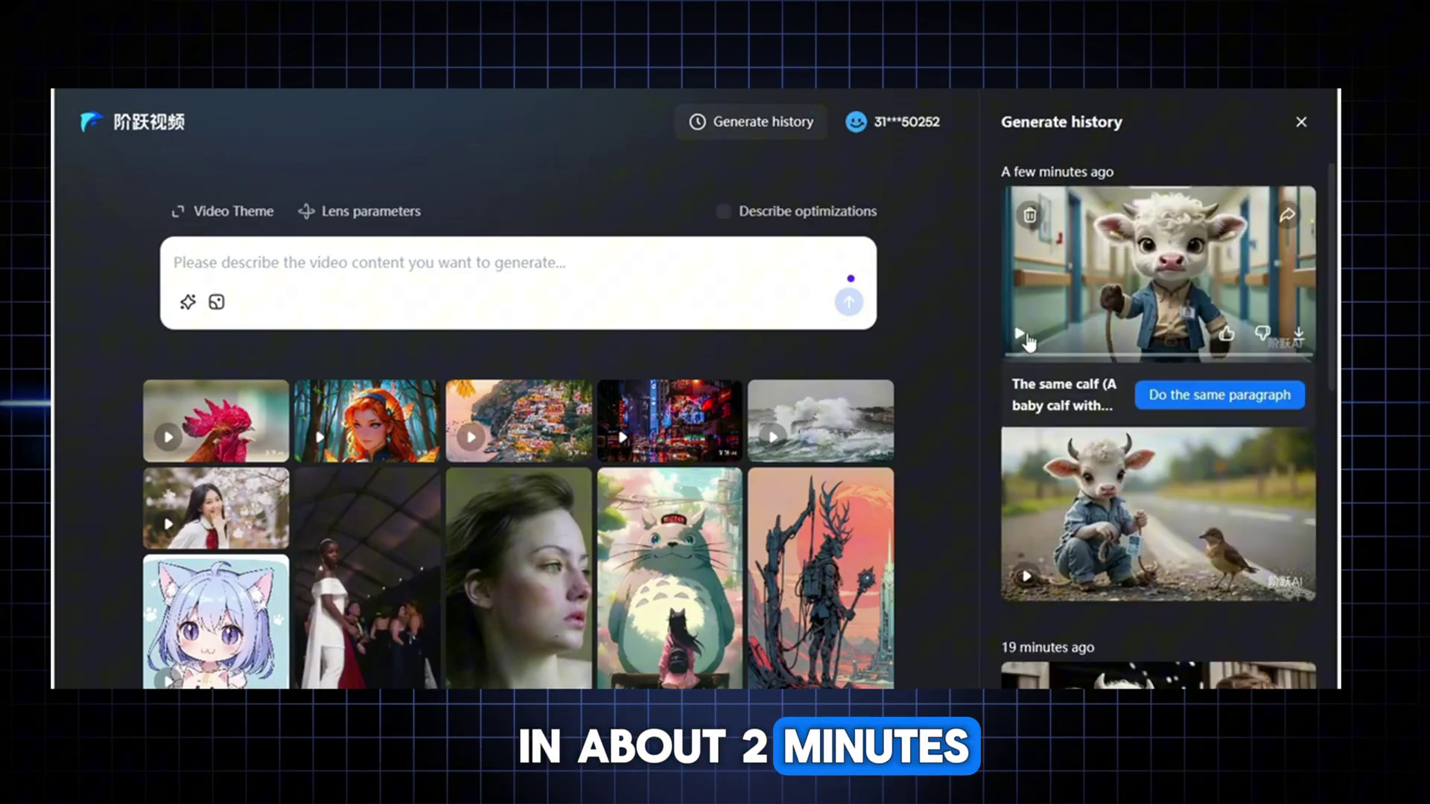
Step: Play the hospital-corridor calf video, download it to the Video 1 folder, and replay it
{"action": "left_click", "coordinate": [1137, 277]}
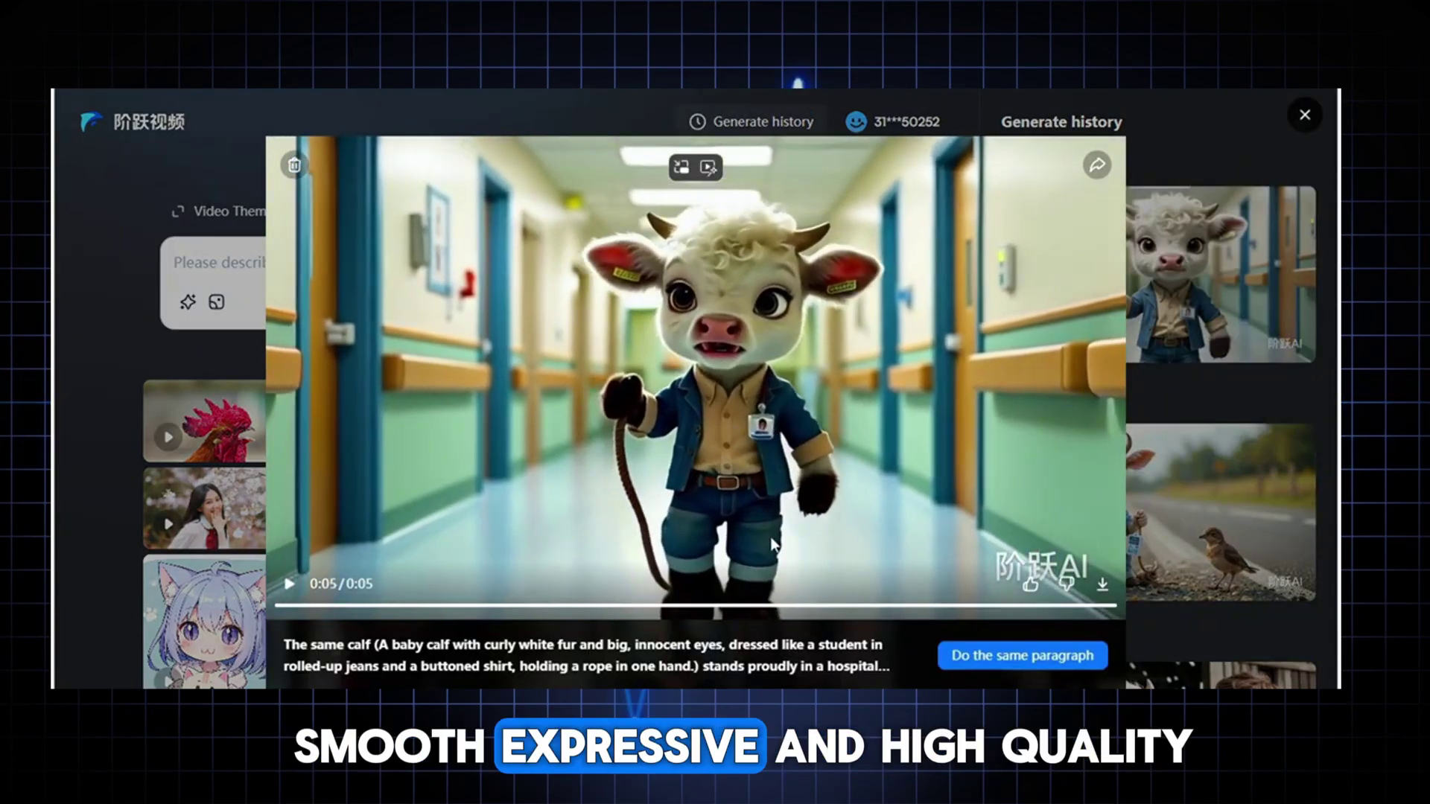
{"action": "left_click", "coordinate": [298, 584]}
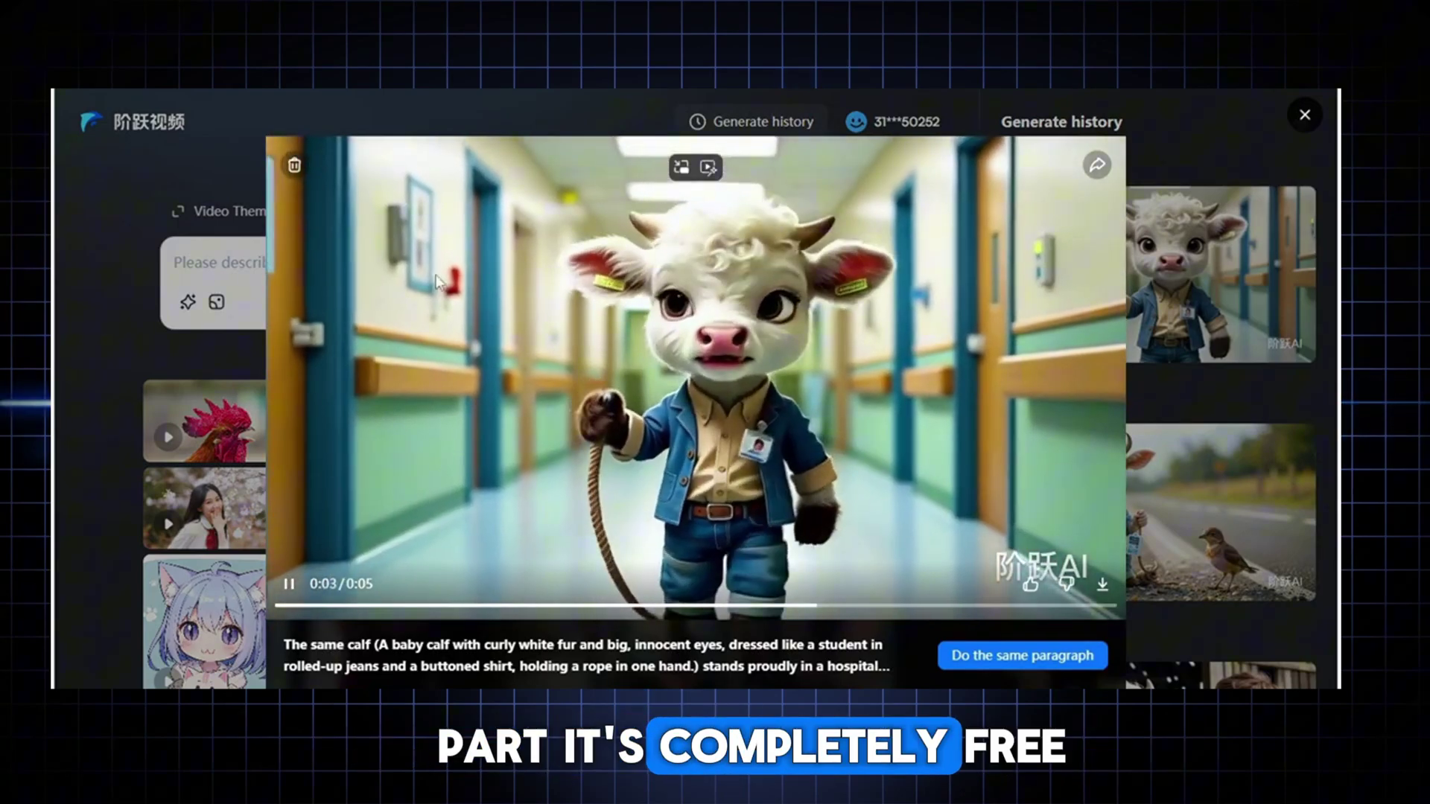
{"action": "left_click", "coordinate": [1102, 583]}
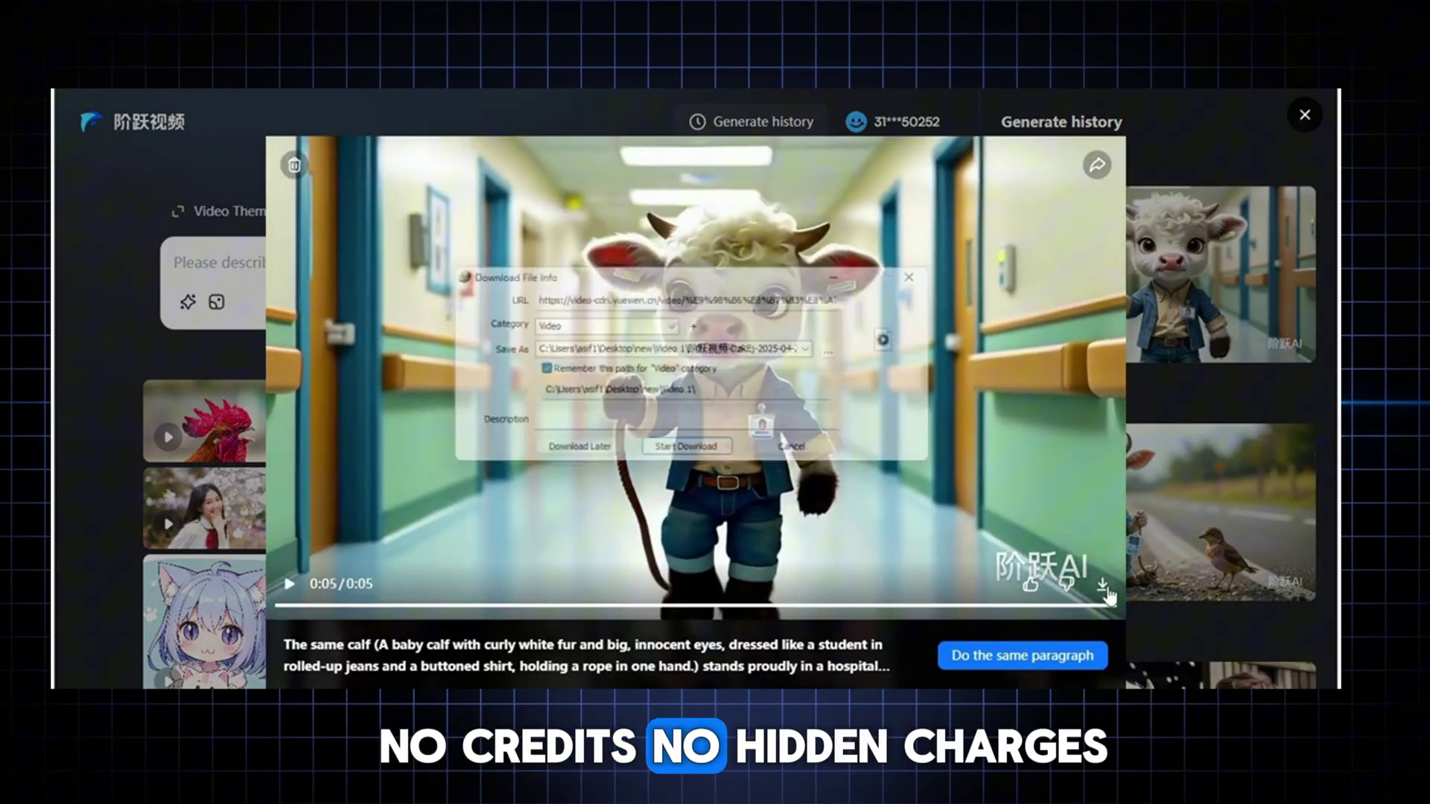
{"action": "left_click", "coordinate": [844, 350]}
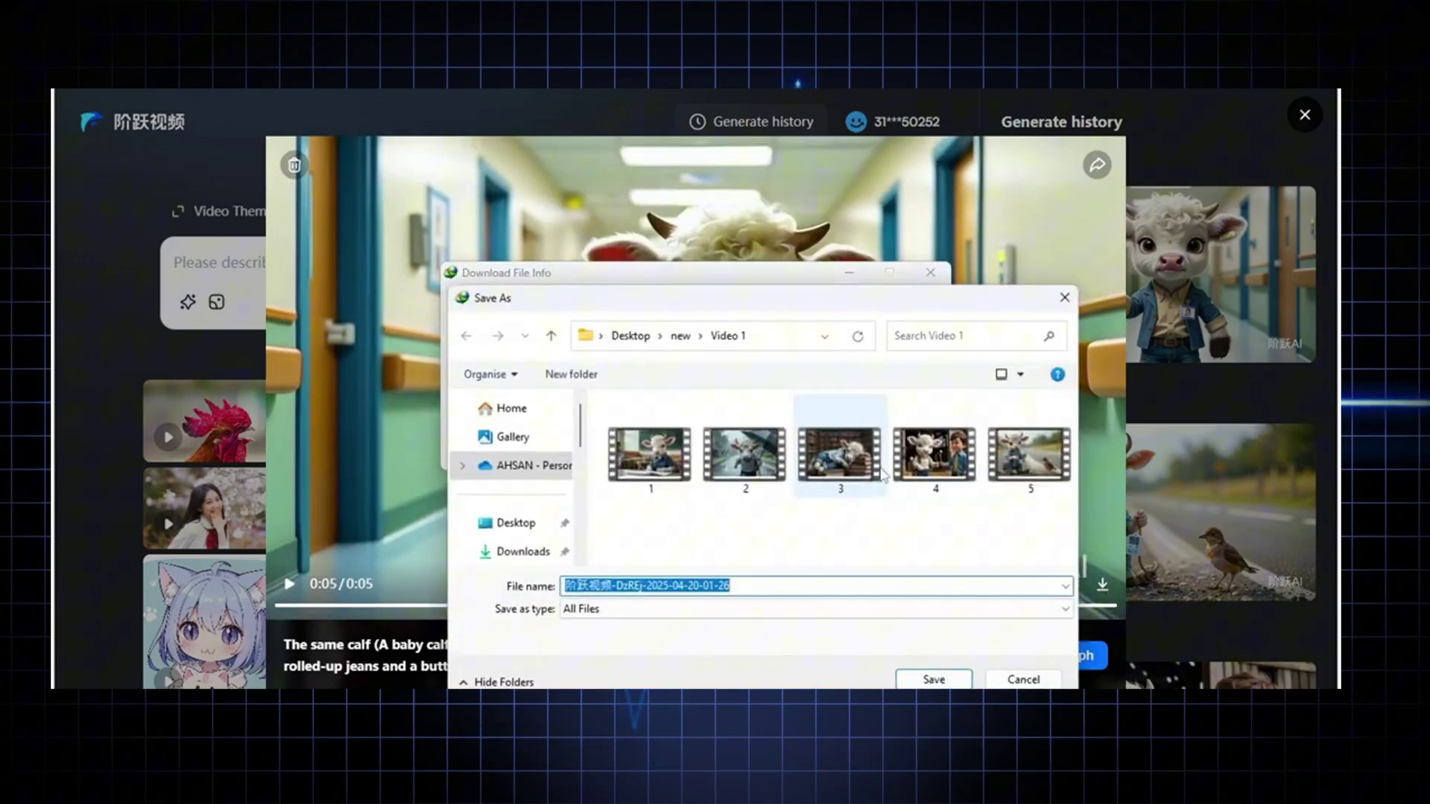
{"action": "left_click", "coordinate": [932, 680]}
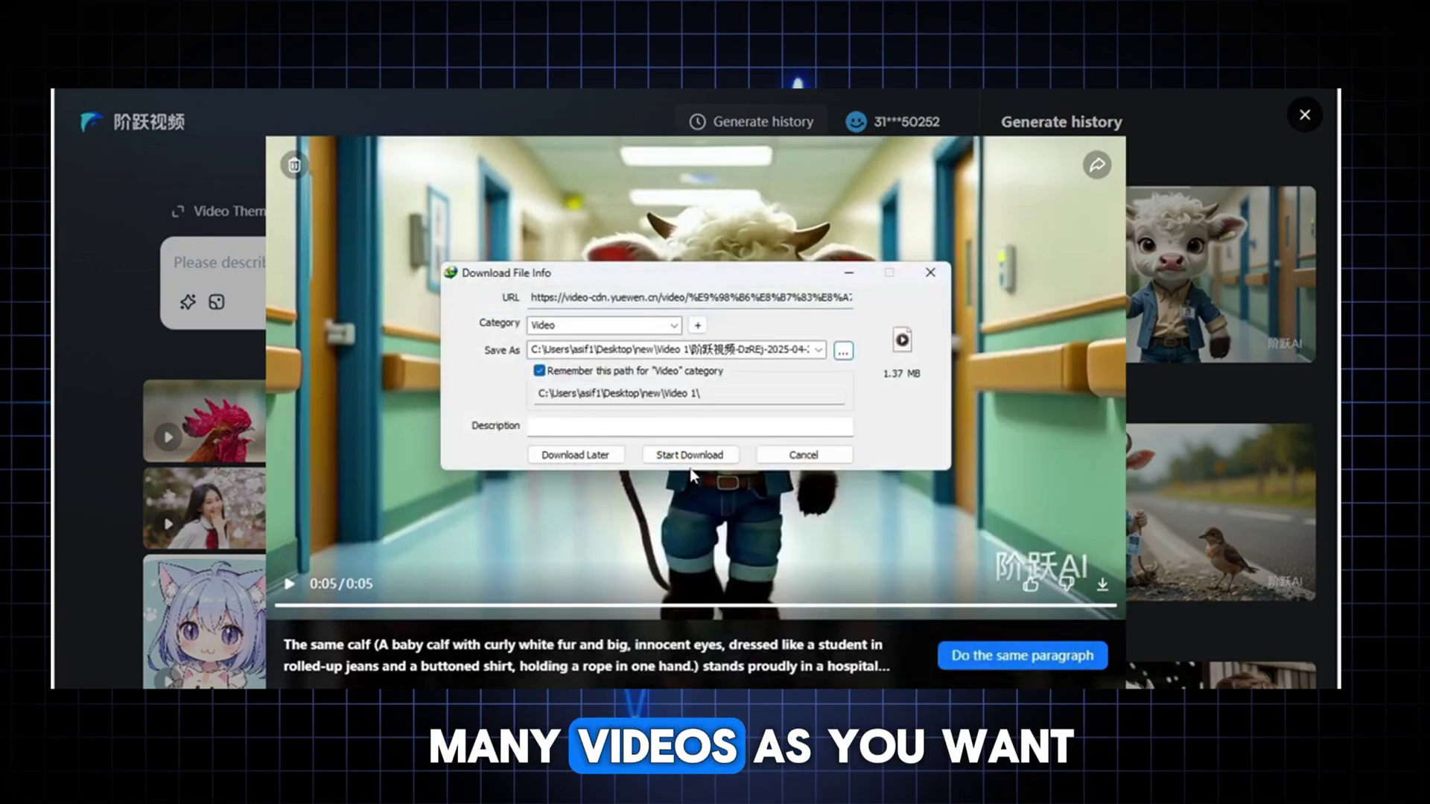
{"action": "left_click", "coordinate": [691, 456]}
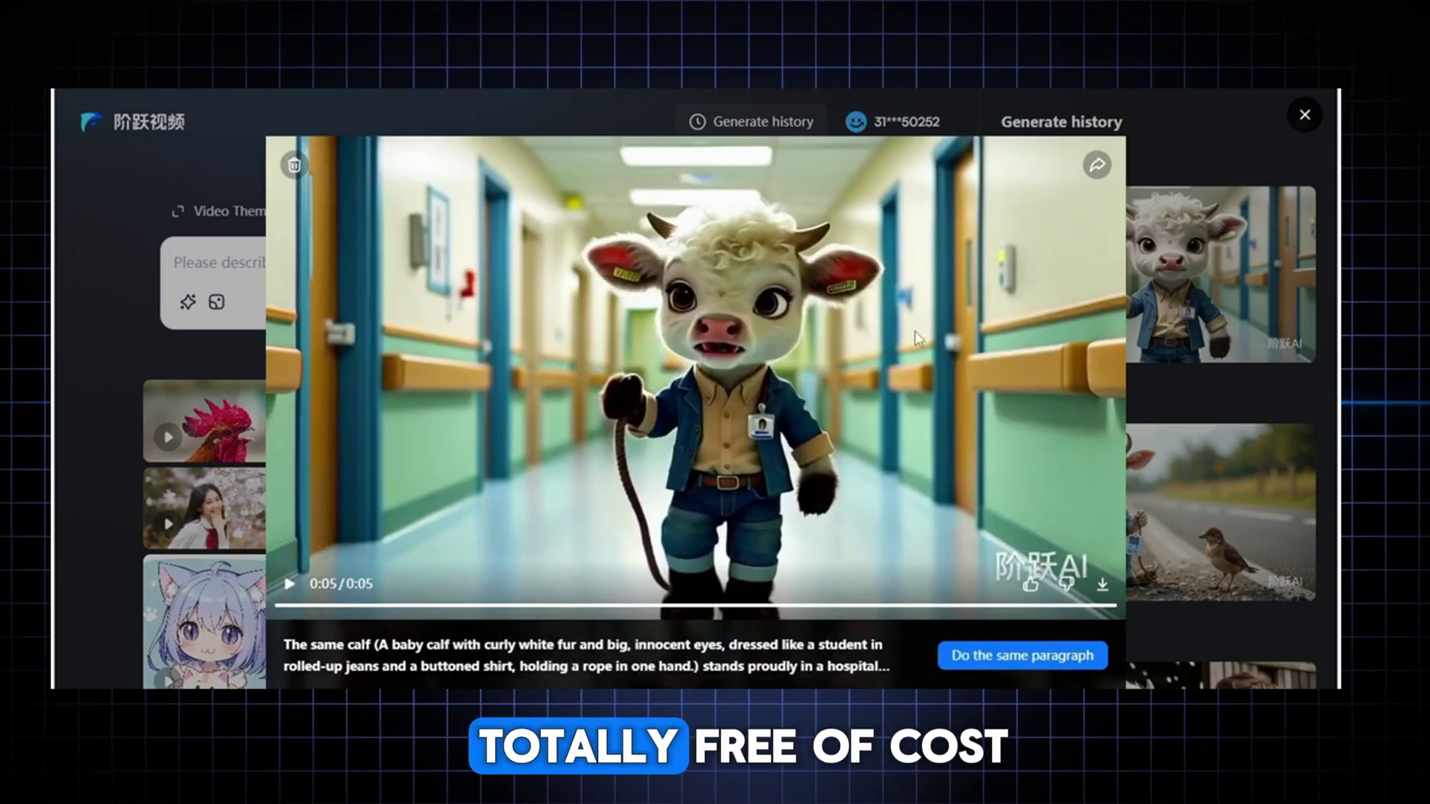
{"action": "left_click", "coordinate": [292, 584]}
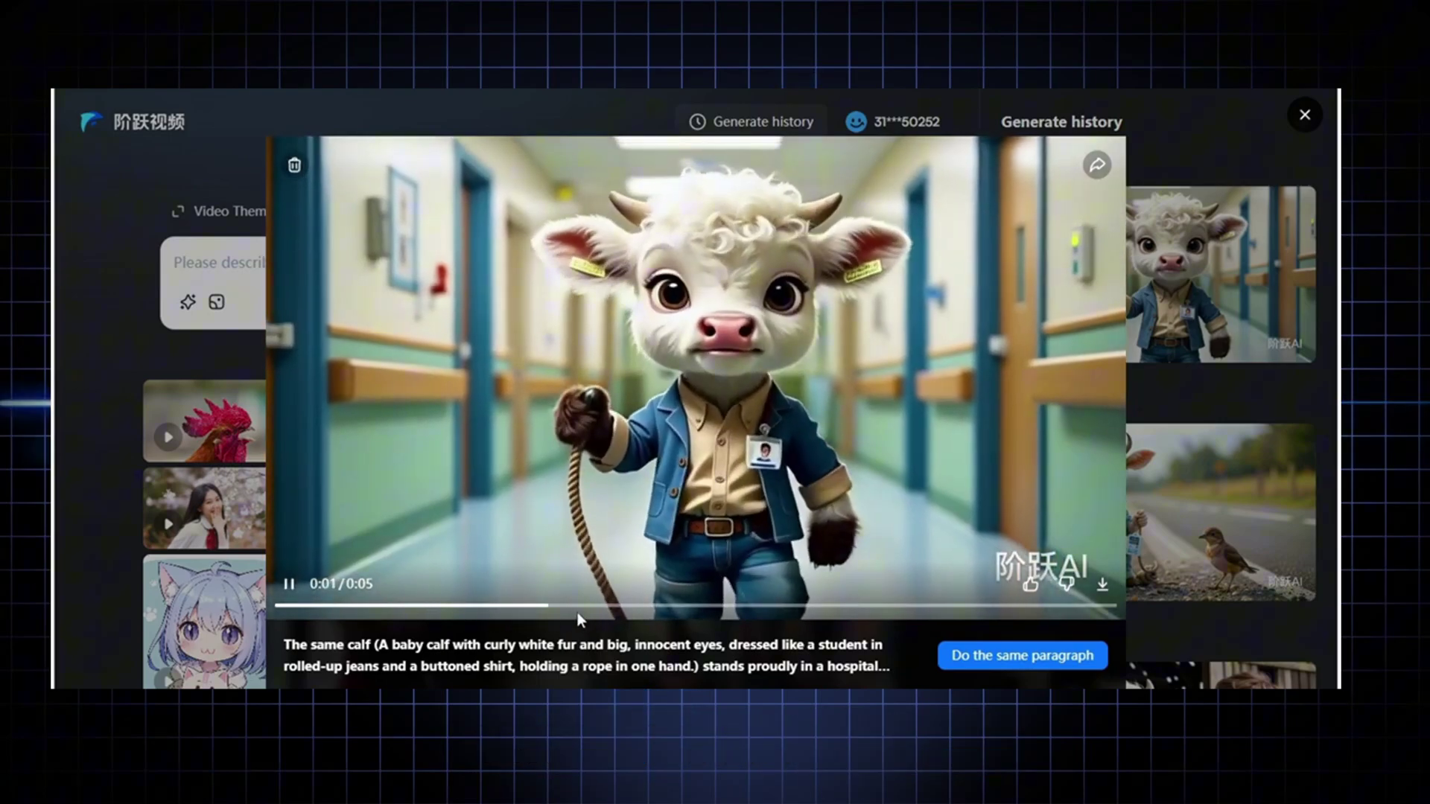
Step: Attach the calf reference image, paste the barn stethoscope prompt, and generate the video
{"action": "left_click", "coordinate": [1303, 115]}
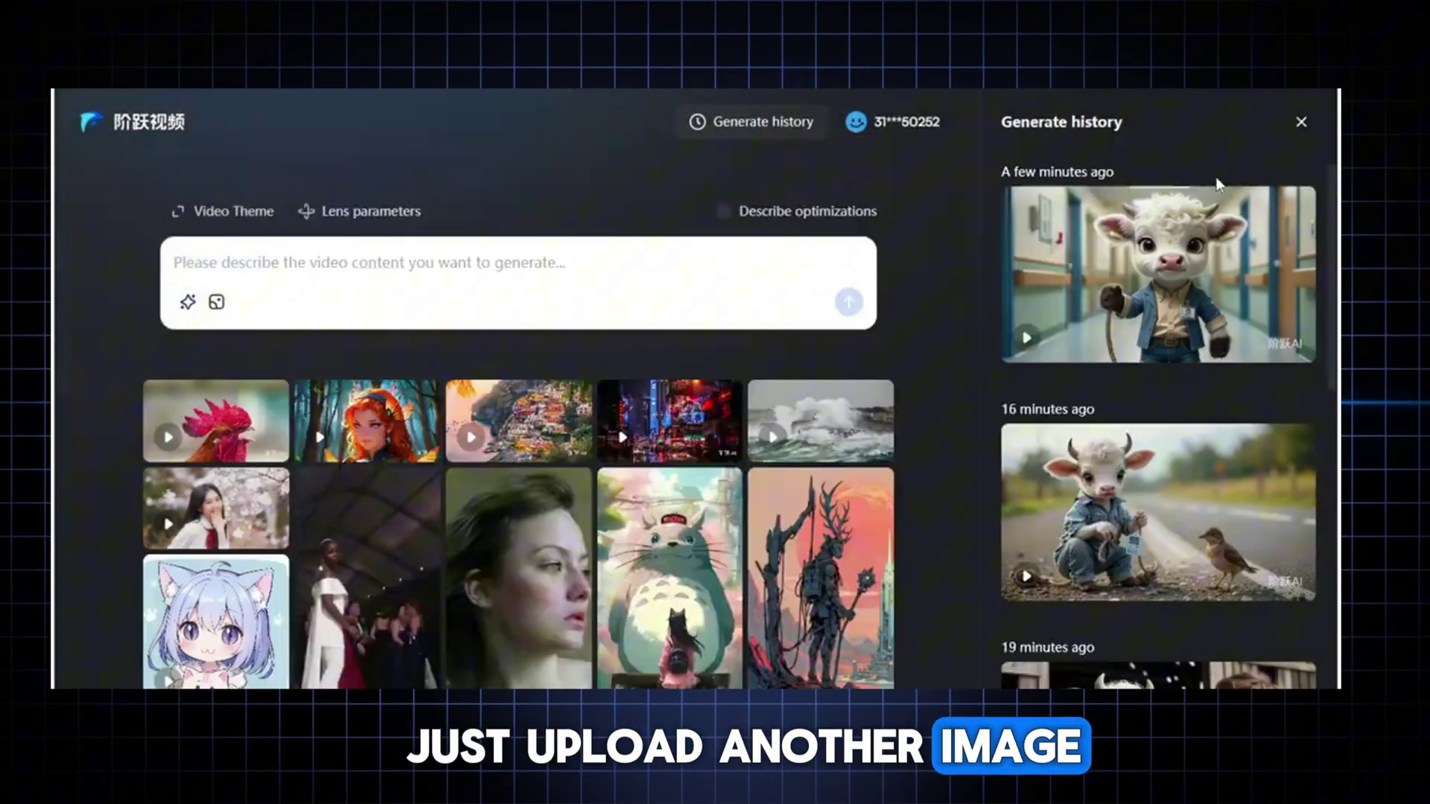
{"action": "left_click", "coordinate": [216, 301]}
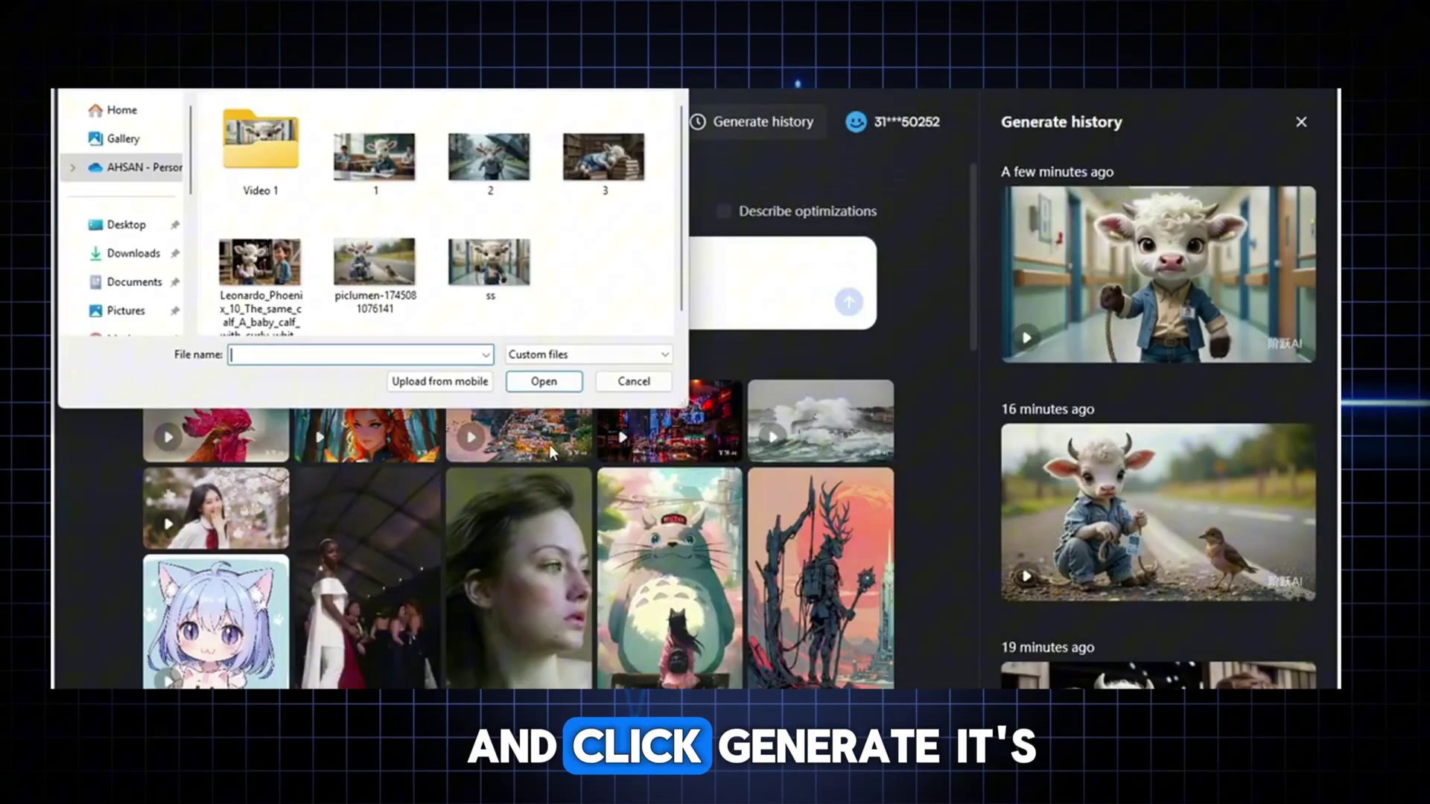
{"action": "double_click", "coordinate": [274, 268]}
{"action": "type", "text": "Prompt: The same calf (A baby calf with curly white fur and big, innocent eyes, dressed like a student in rolled-up jeans and a buttoned shirt, holding a rope in one hand.) visits his old barn, gifting a stethoscope to a younger calf (A baby calf with curly white fur and big, innocent eyes, dressed like a student in rolled-up jeans and a buttoned shirt, holding a rope in one hand.) watching him in awe."}
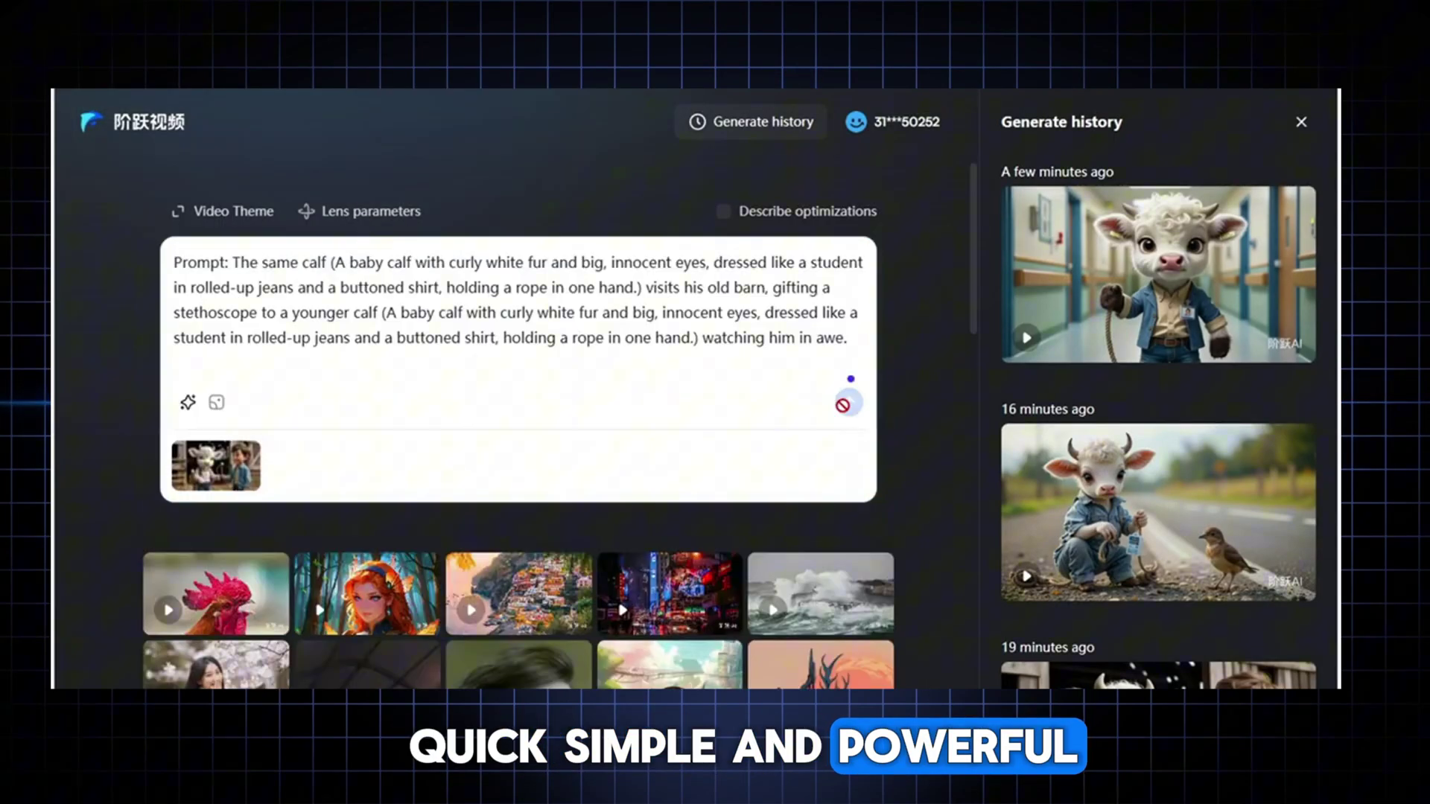
{"action": "left_click", "coordinate": [849, 402]}
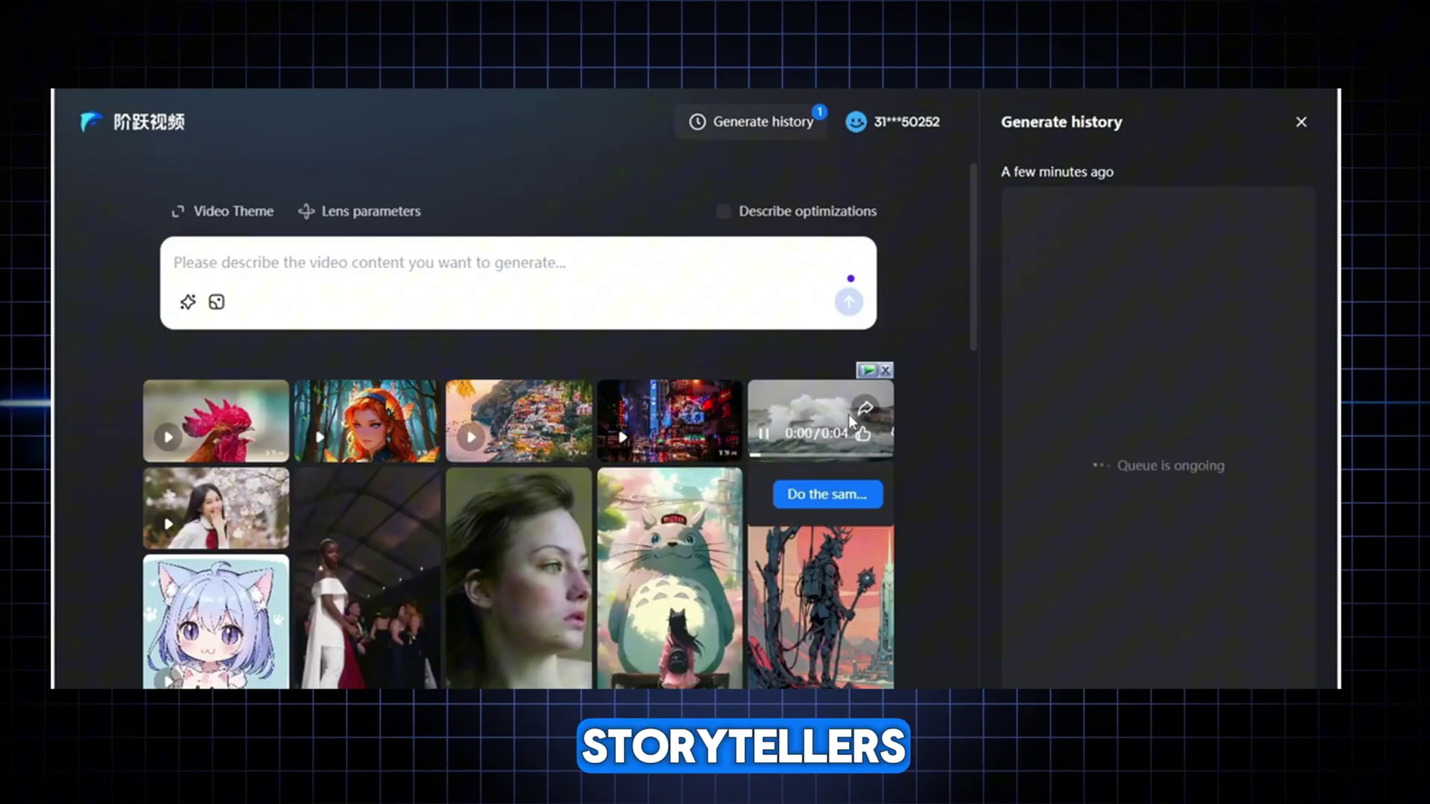
Step: Preview the barn stethoscope calf video and confirm its download
{"action": "left_click", "coordinate": [1025, 329]}
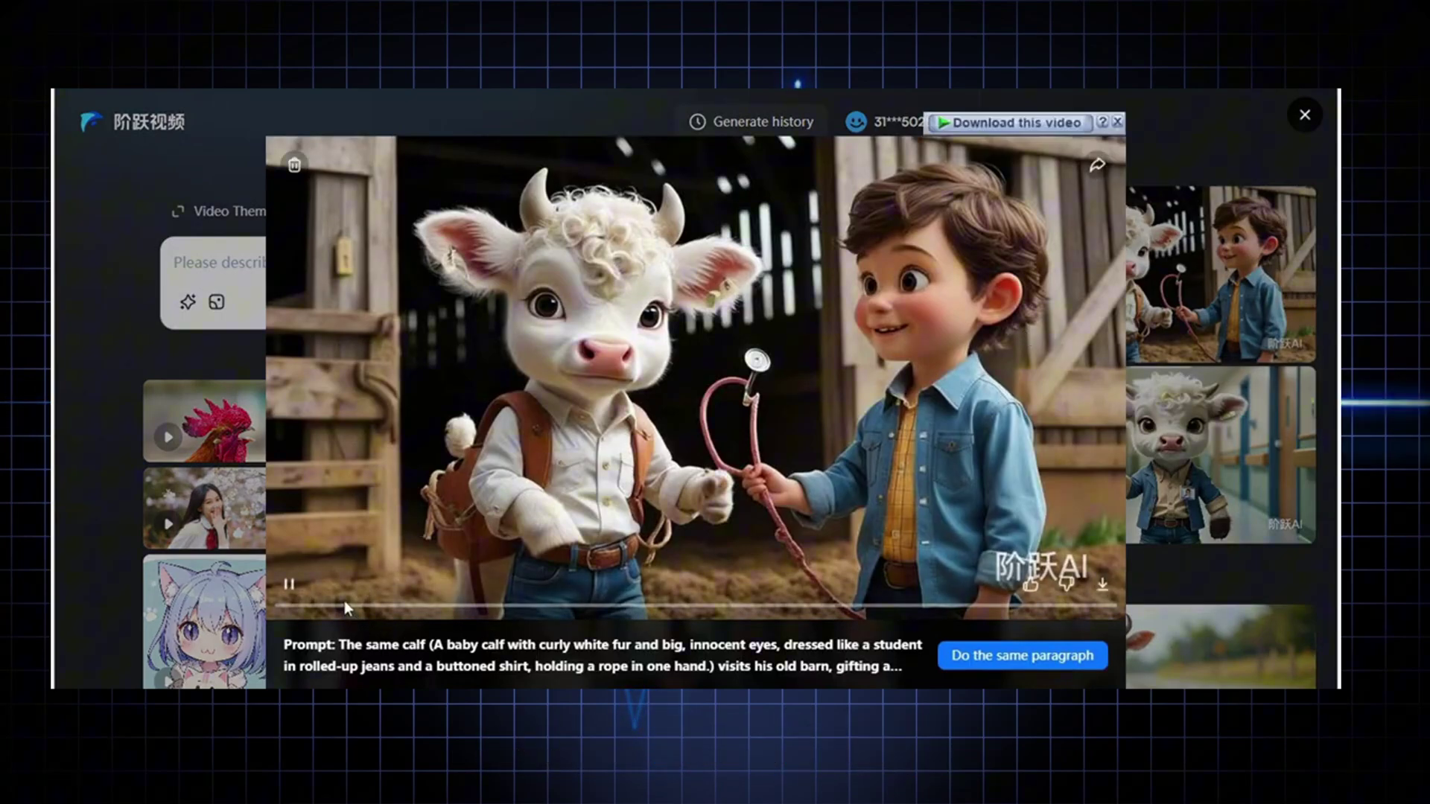
{"action": "left_click", "coordinate": [283, 588]}
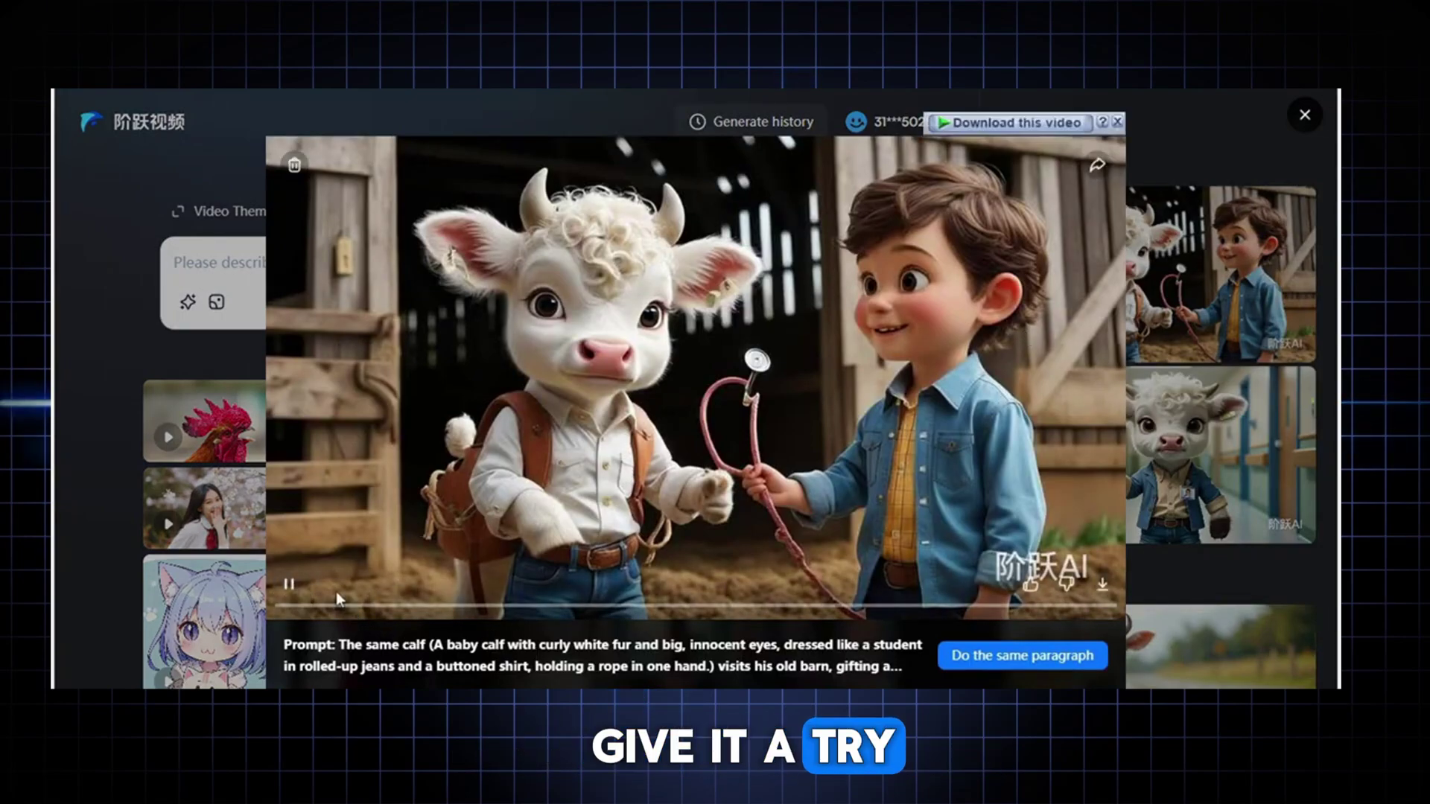
{"action": "left_click", "coordinate": [1020, 123]}
{"action": "left_click", "coordinate": [847, 453]}
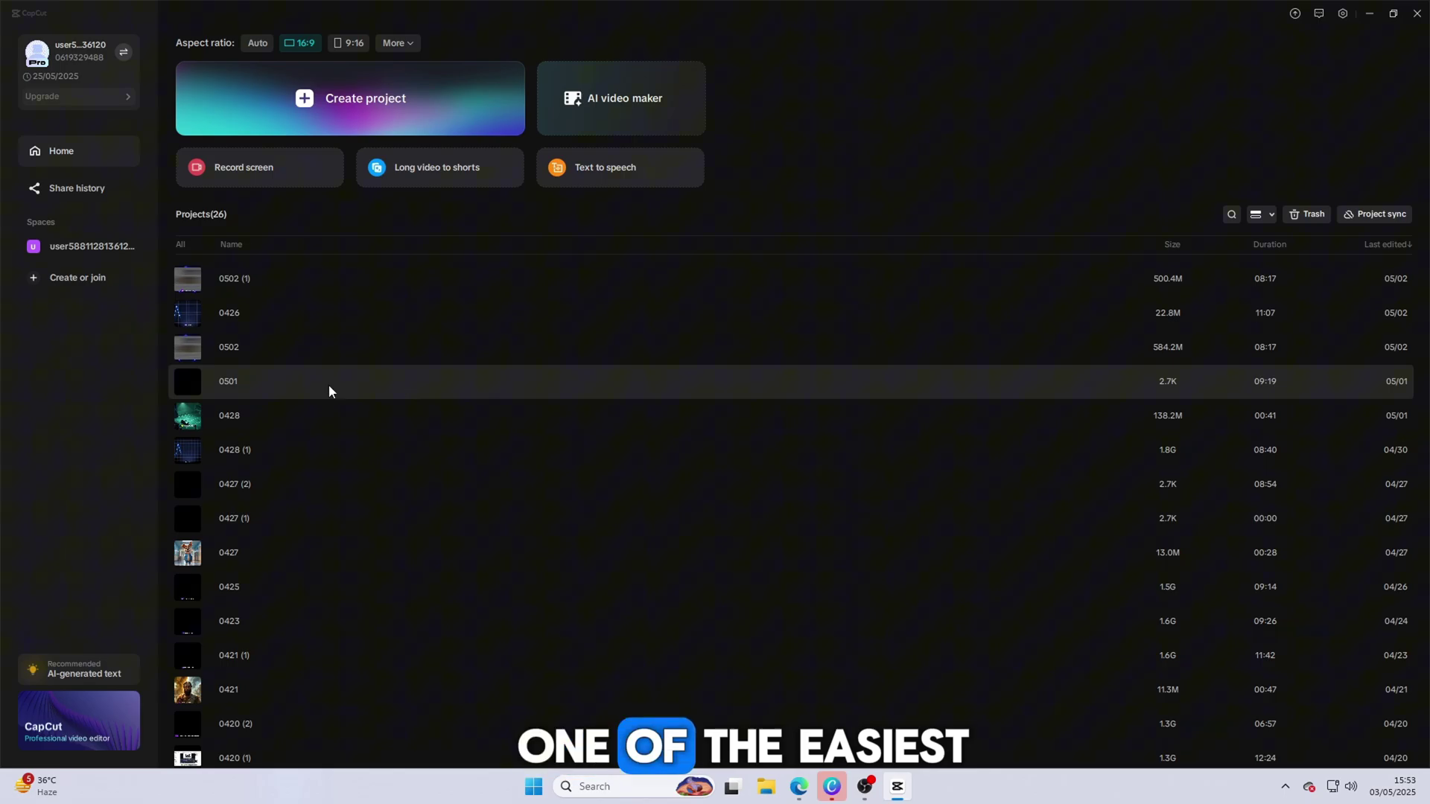
Step: Launch the AI video maker from the CapCut home screen
{"action": "left_click", "coordinate": [617, 112]}
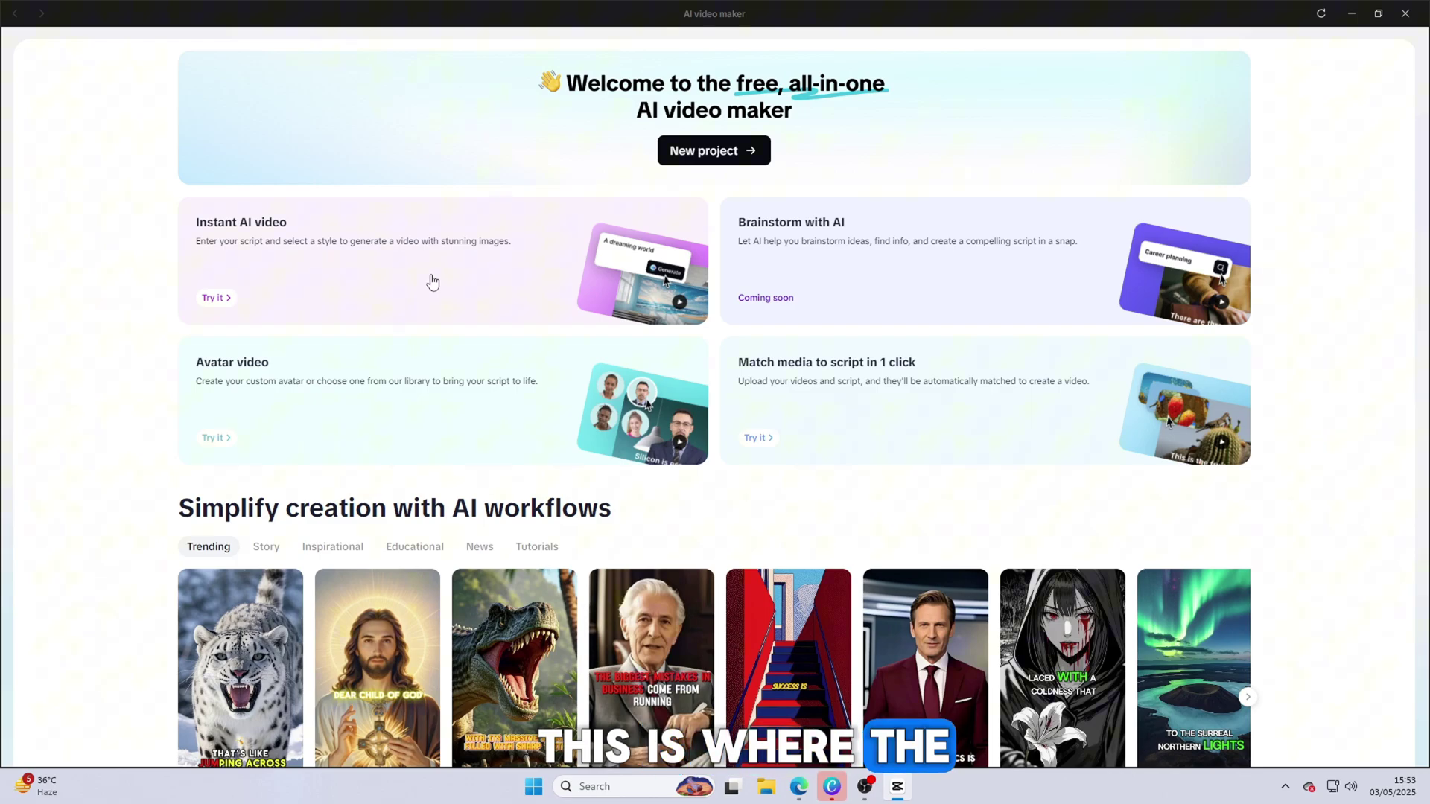
Step: Start a 16:9 Instant AI video and type a script about a cat caught by a dog and rescued by cats
{"action": "left_click", "coordinate": [234, 240]}
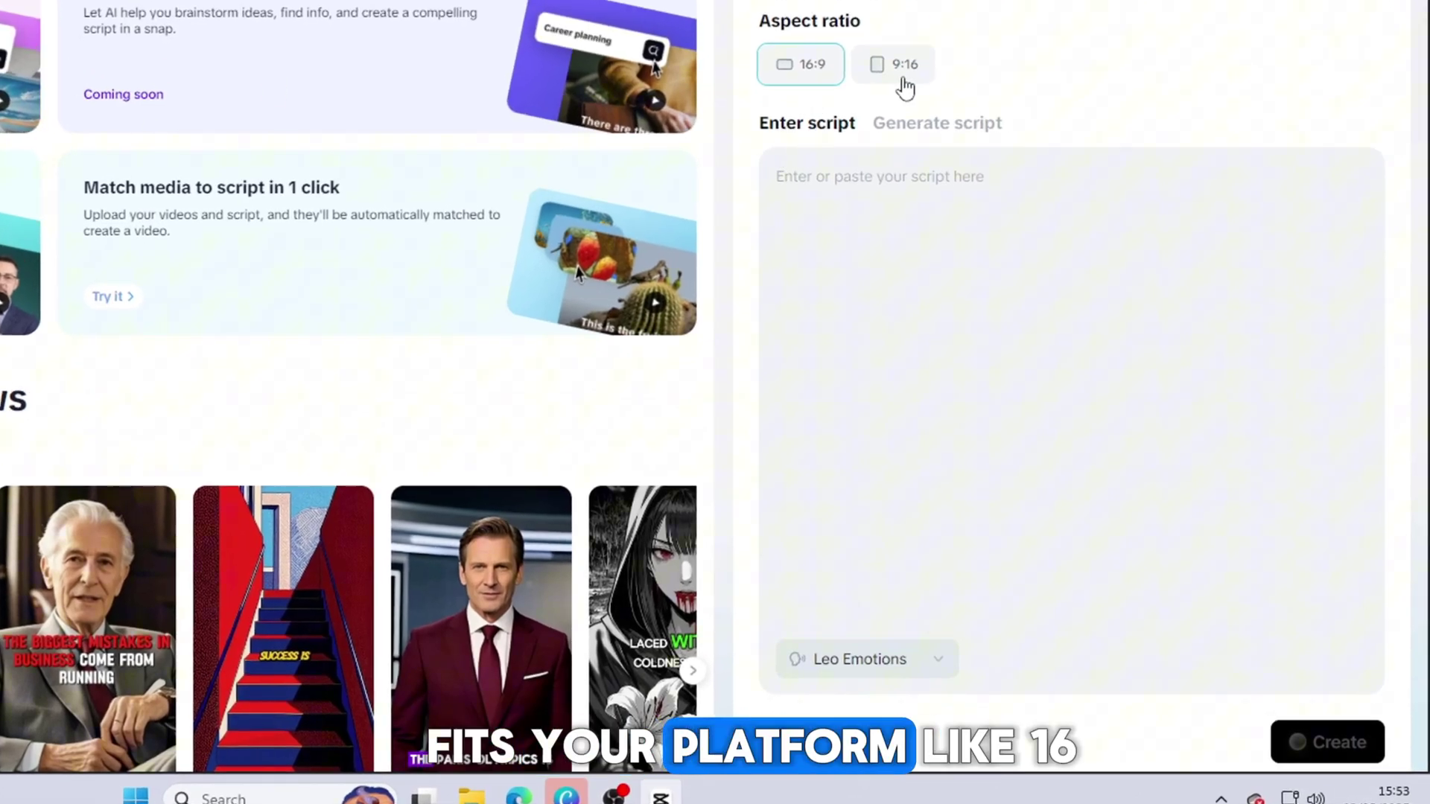
{"action": "left_click", "coordinate": [811, 77]}
{"action": "left_click", "coordinate": [870, 207]}
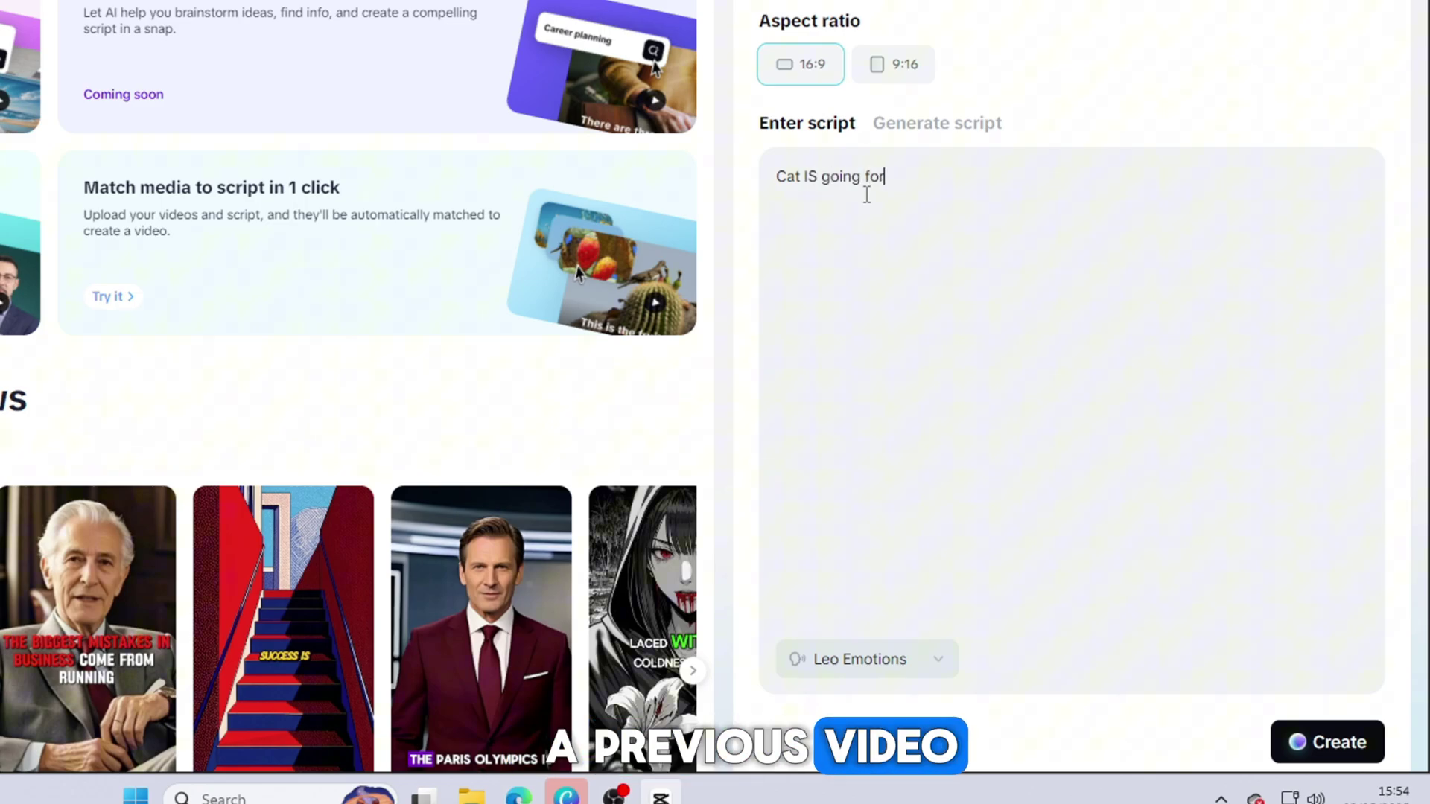
{"action": "type", "text": "ught hi"}
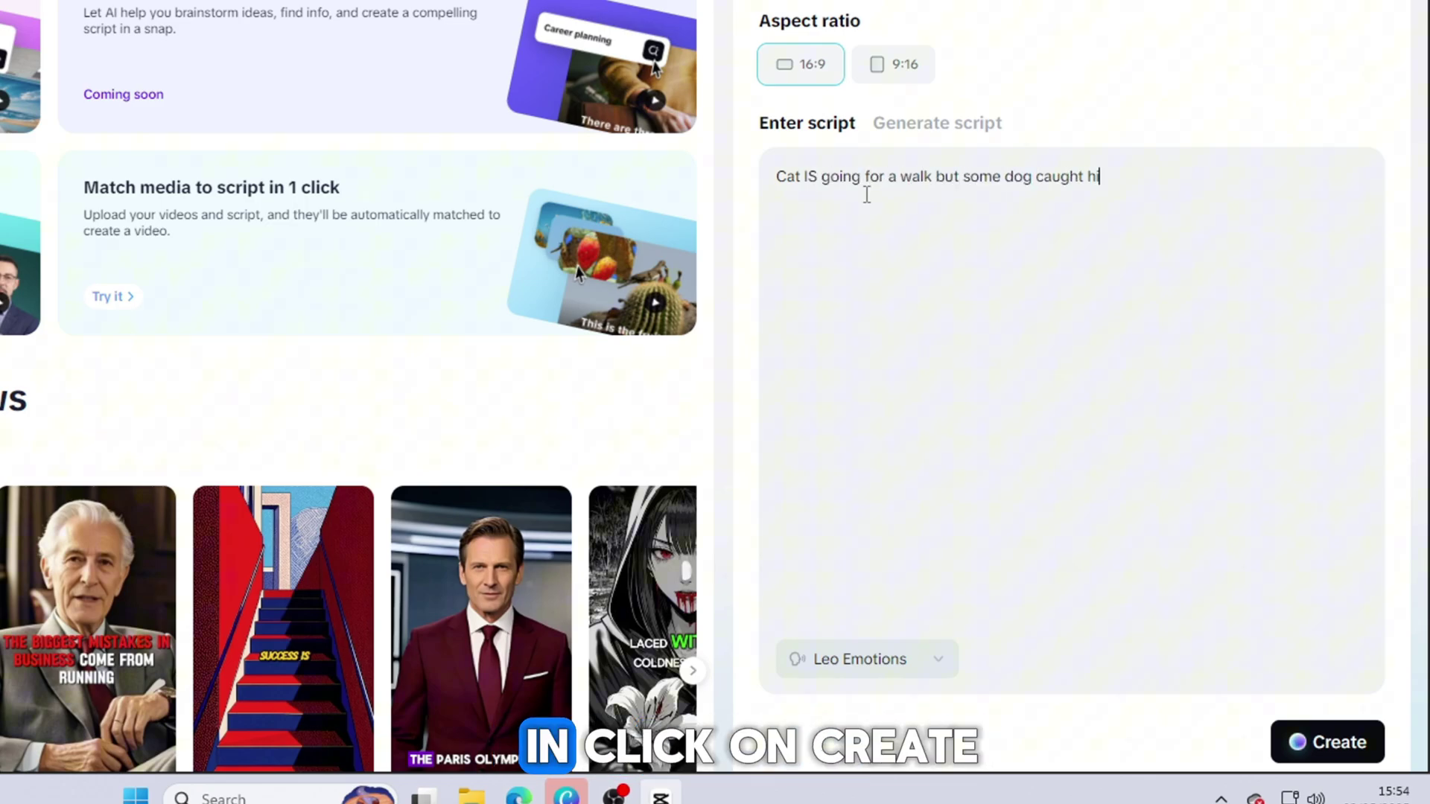
{"action": "type", "text": "m and Cat team come and safe him"}
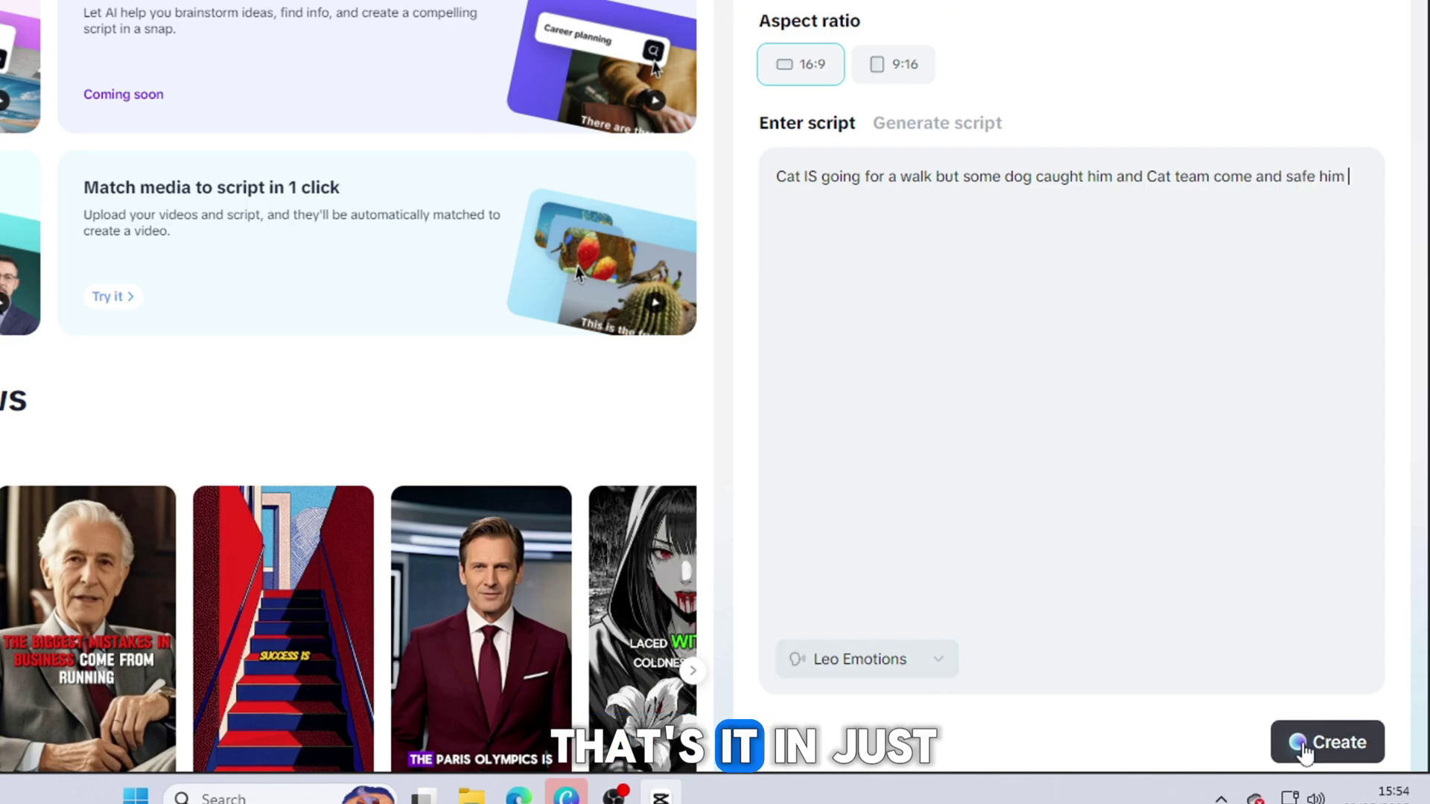
Step: Generate the cat-and-dogs video from the script and watch the preview full screen
{"action": "left_click", "coordinate": [1328, 742]}
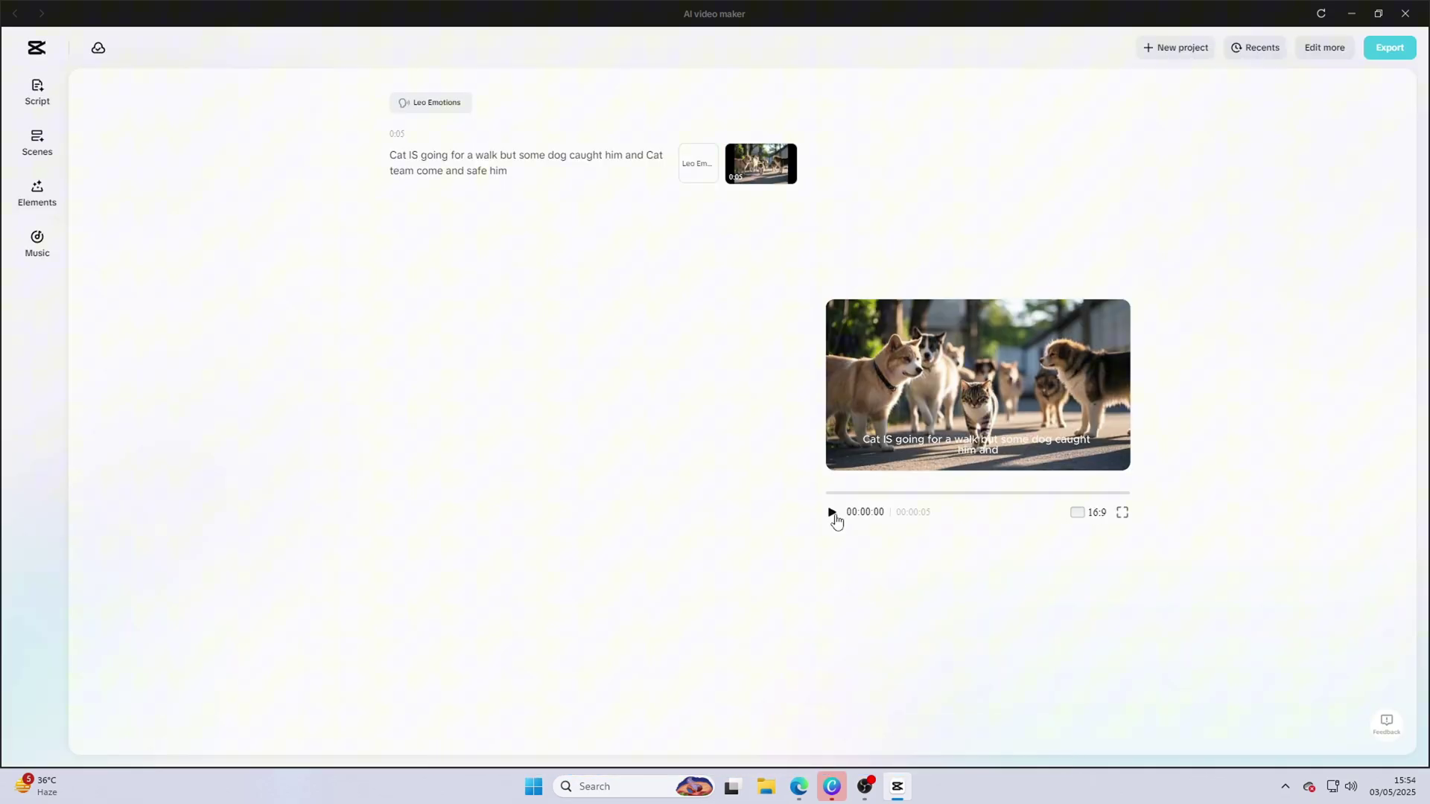
{"action": "left_click", "coordinate": [832, 512]}
{"action": "left_click", "coordinate": [1123, 512]}
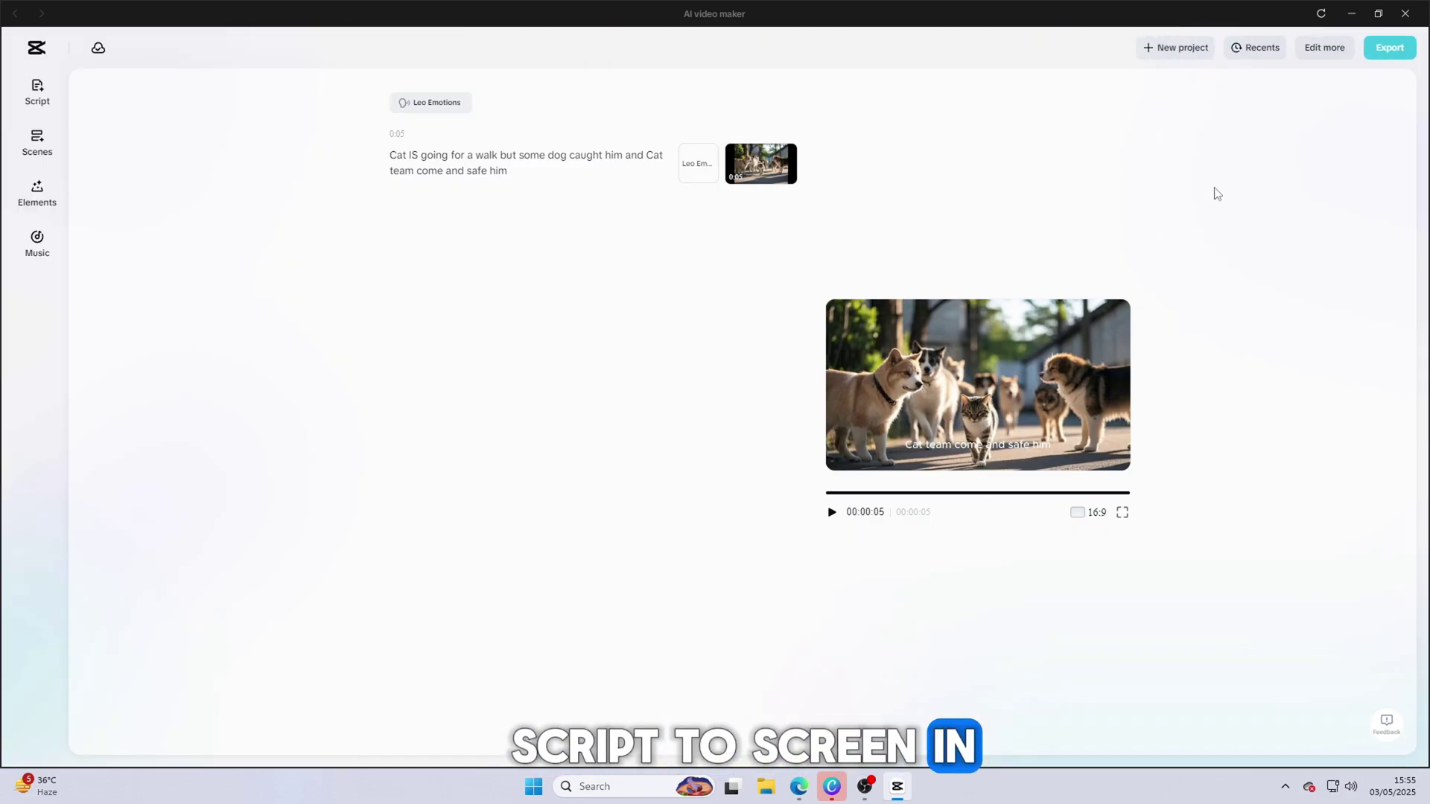
Step: Export the video as 20250503(1).mp4 with a chosen resolution and show it in its Downloads folder
{"action": "left_click", "coordinate": [1389, 47]}
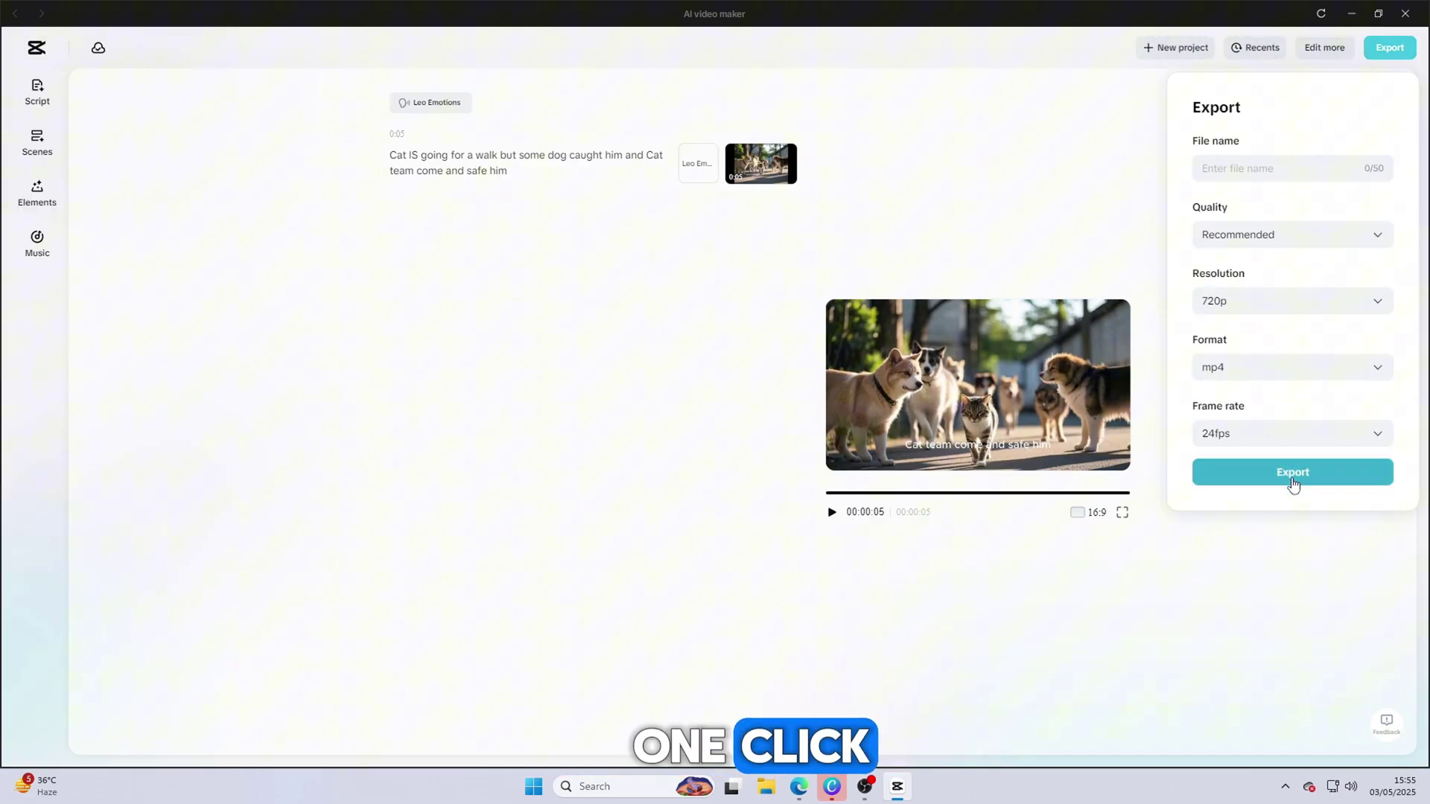
{"action": "left_click", "coordinate": [1292, 301]}
{"action": "left_click", "coordinate": [1210, 444]}
{"action": "left_click", "coordinate": [1252, 485]}
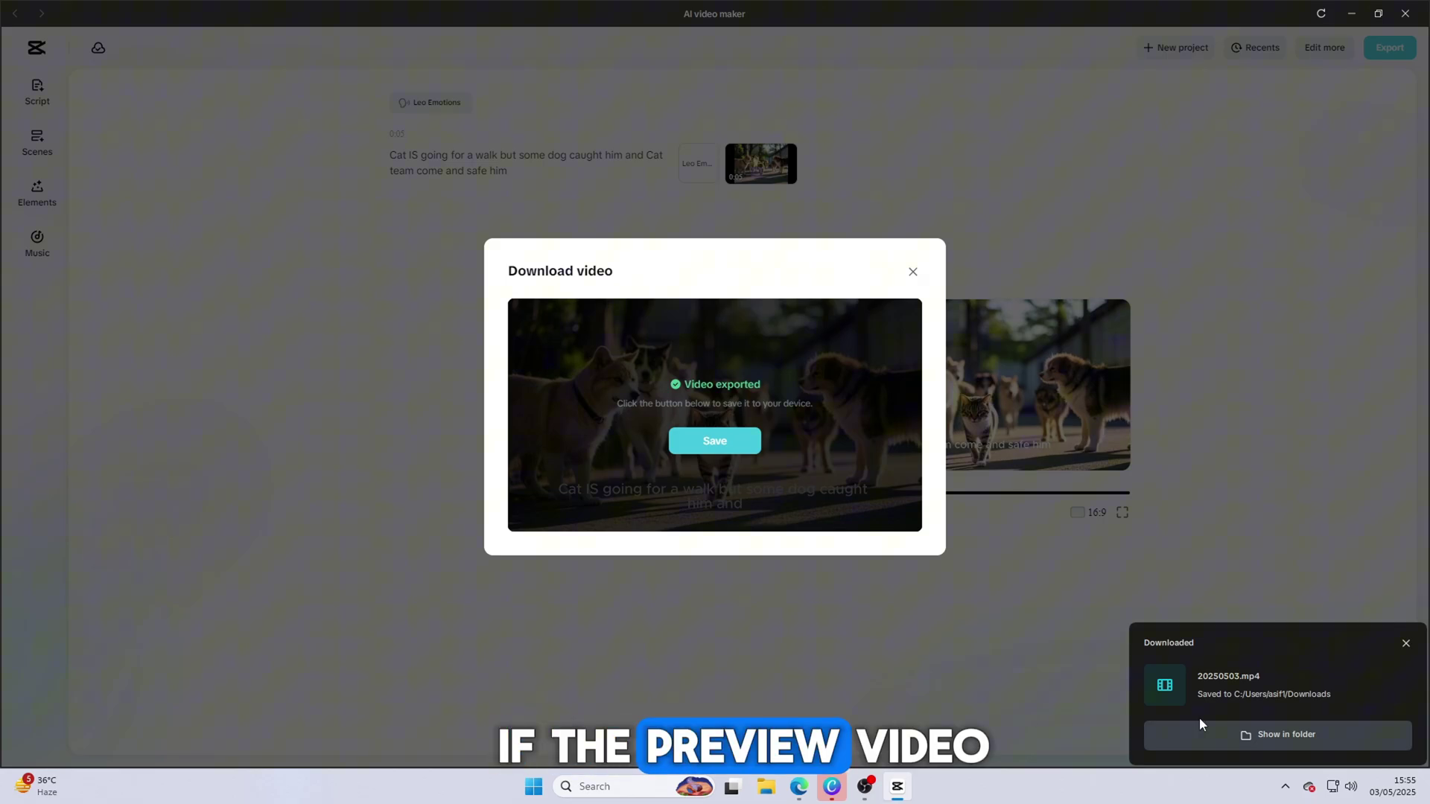
{"action": "left_click", "coordinate": [1221, 736]}
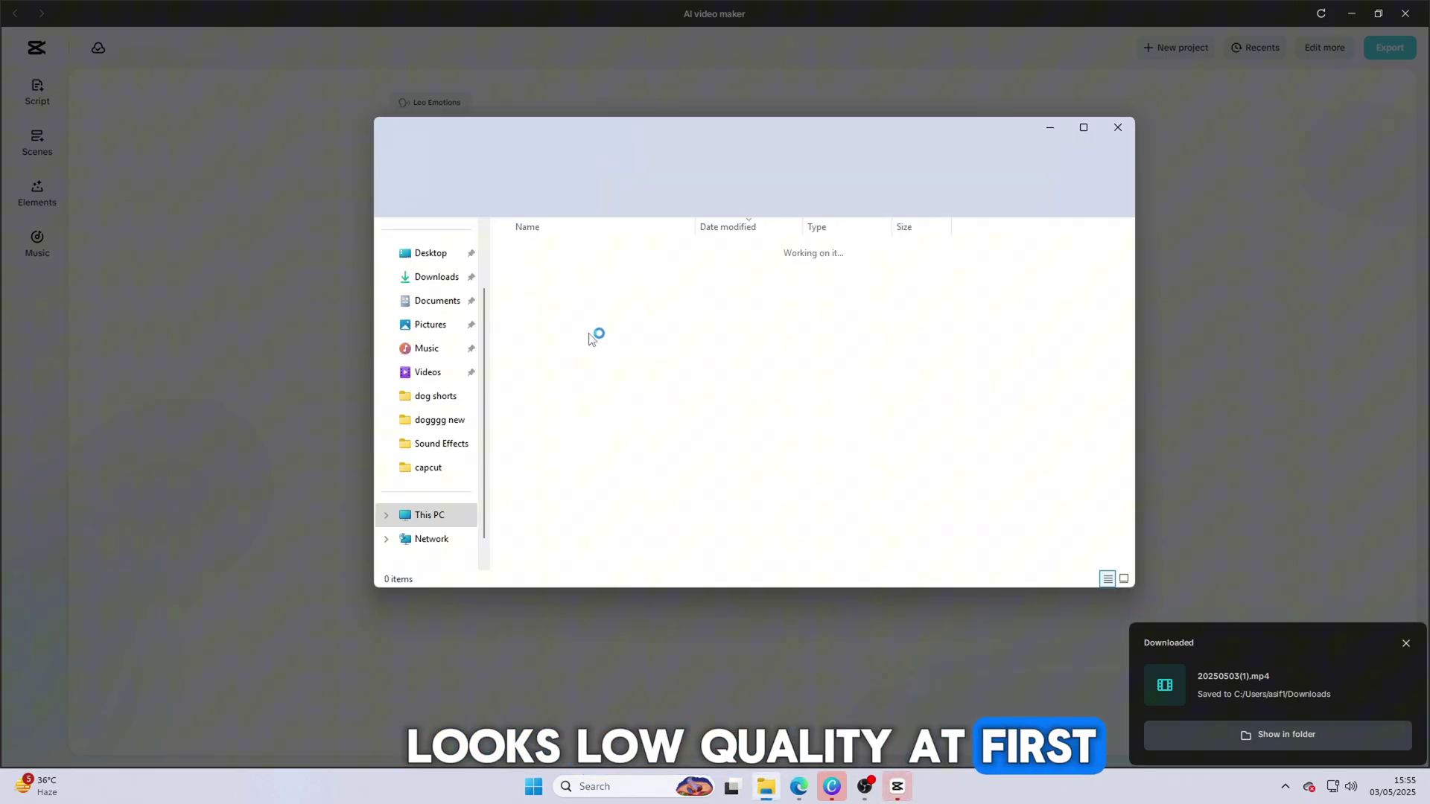
Step: Play the exported 20250503 clip in Media Player, then close the player
{"action": "double_click", "coordinate": [569, 275]}
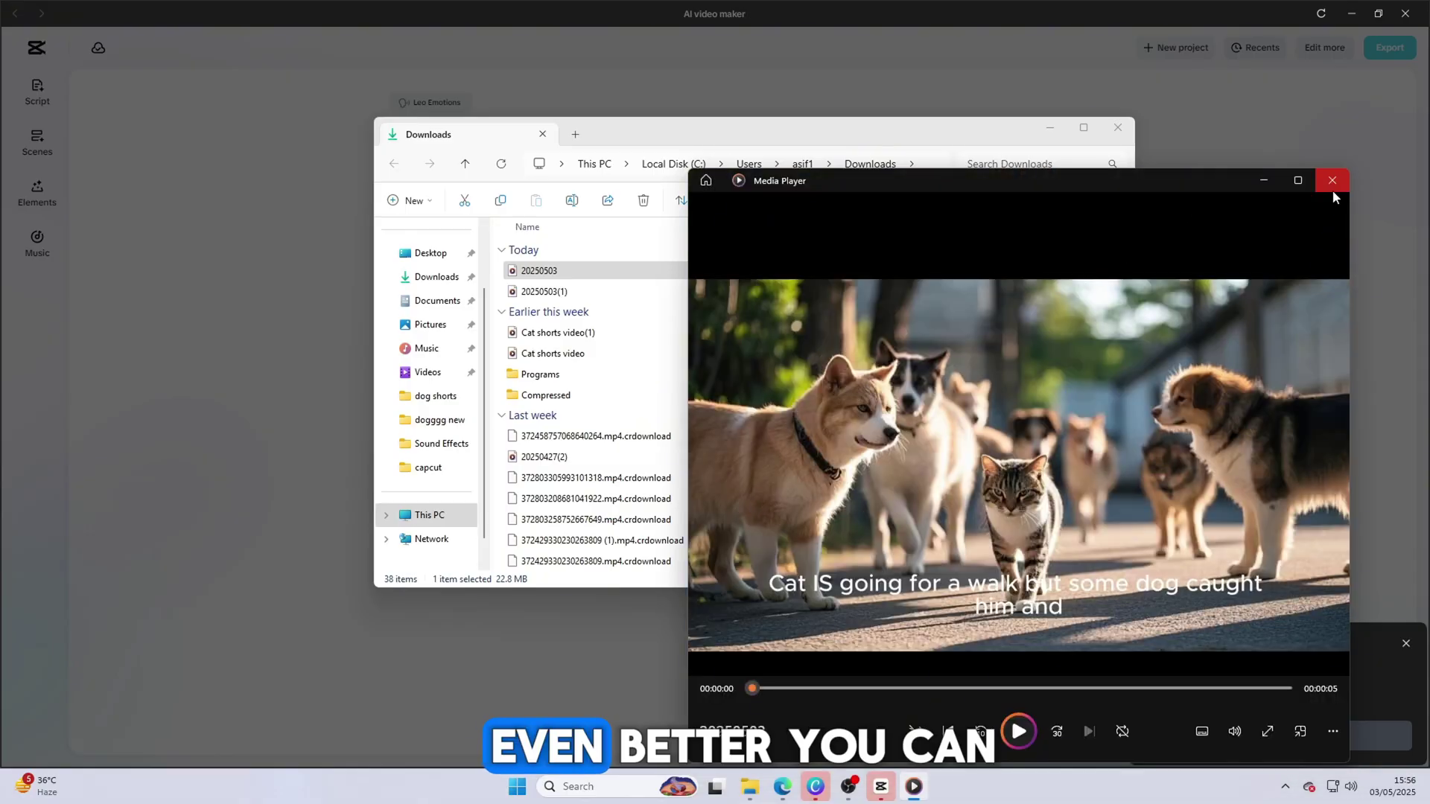
{"action": "left_click", "coordinate": [1333, 186]}
Step: Close File Explorer and the export dialog, then browse the script and scenes panels
{"action": "left_click", "coordinate": [1117, 128]}
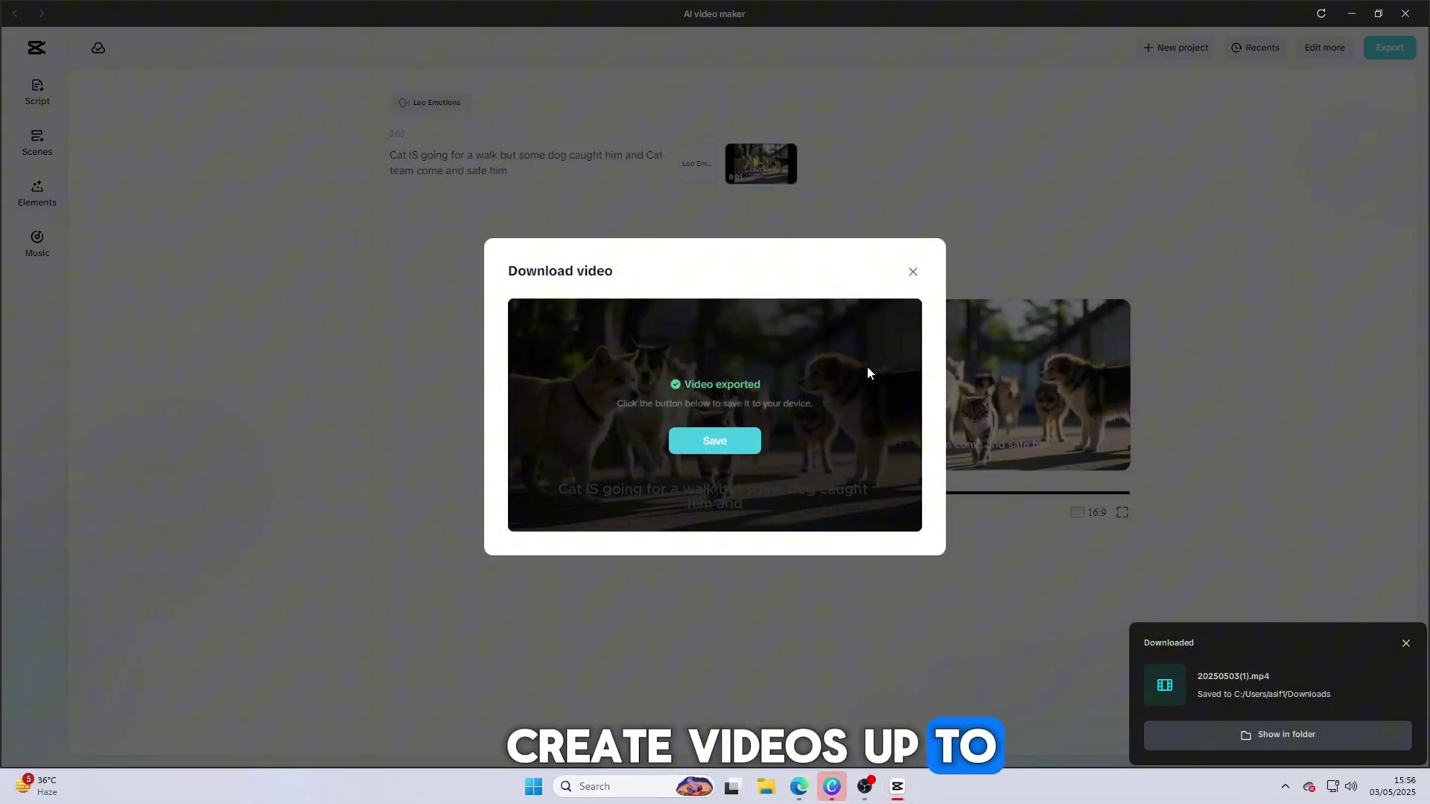
{"action": "left_click", "coordinate": [913, 272]}
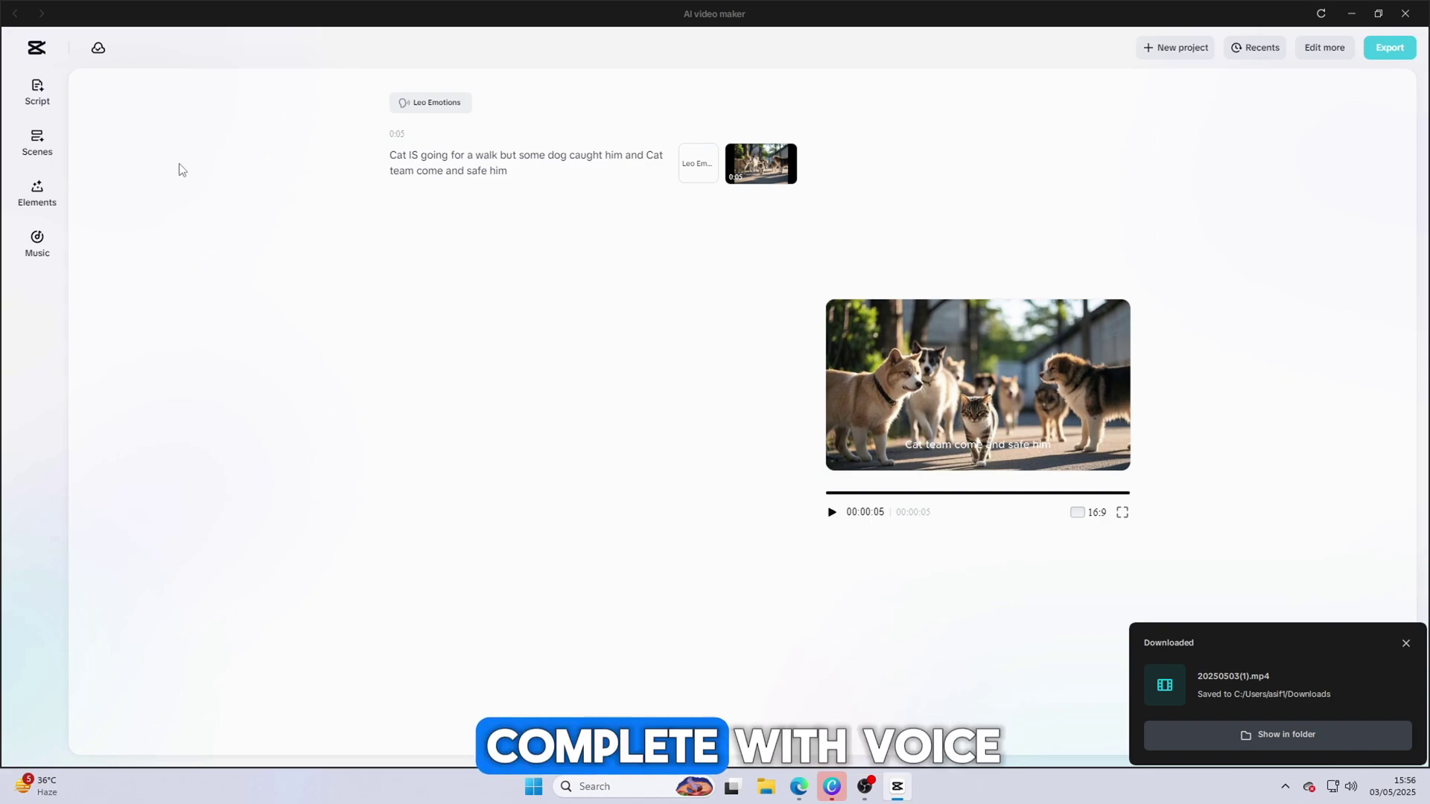
{"action": "left_click", "coordinate": [35, 97]}
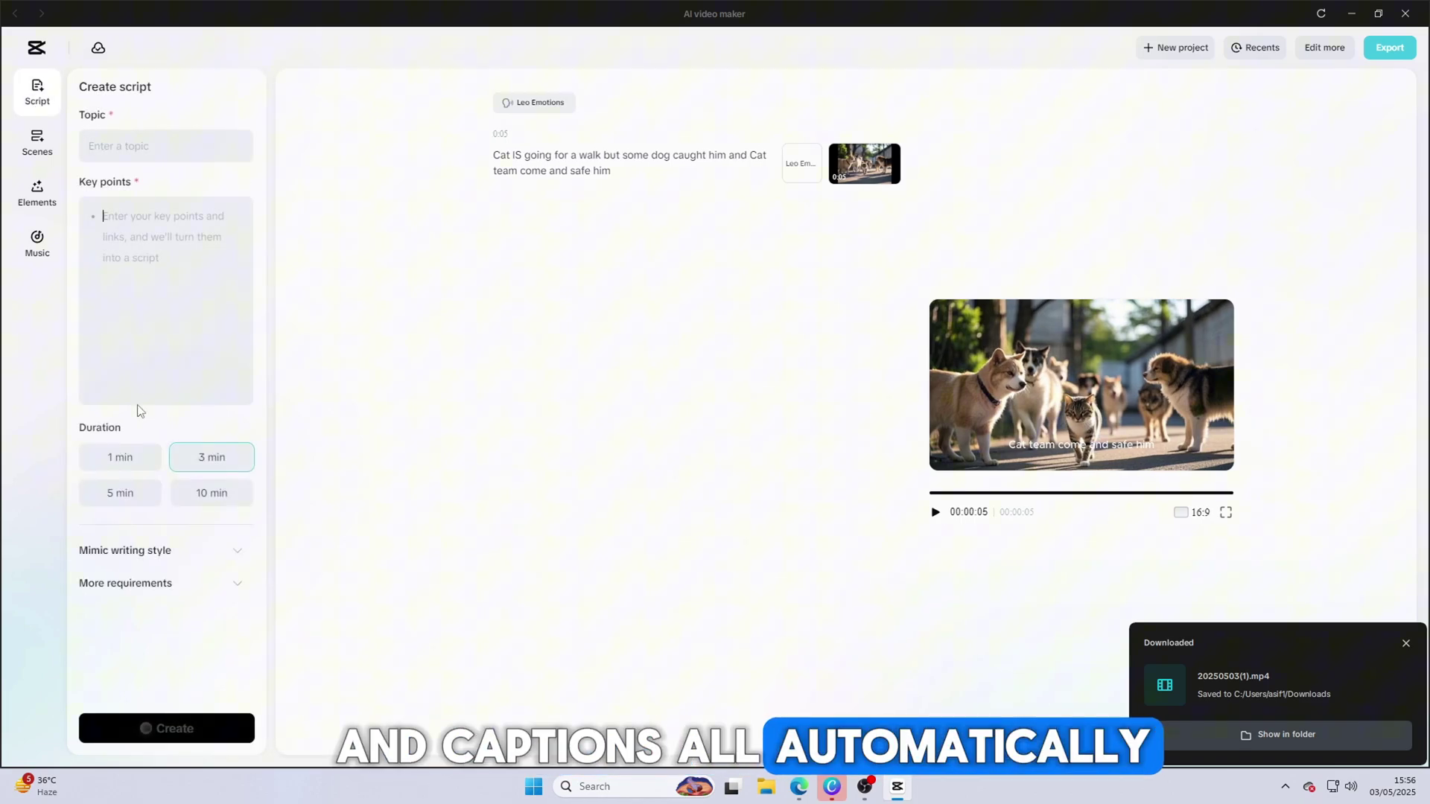
{"action": "left_click", "coordinate": [37, 143]}
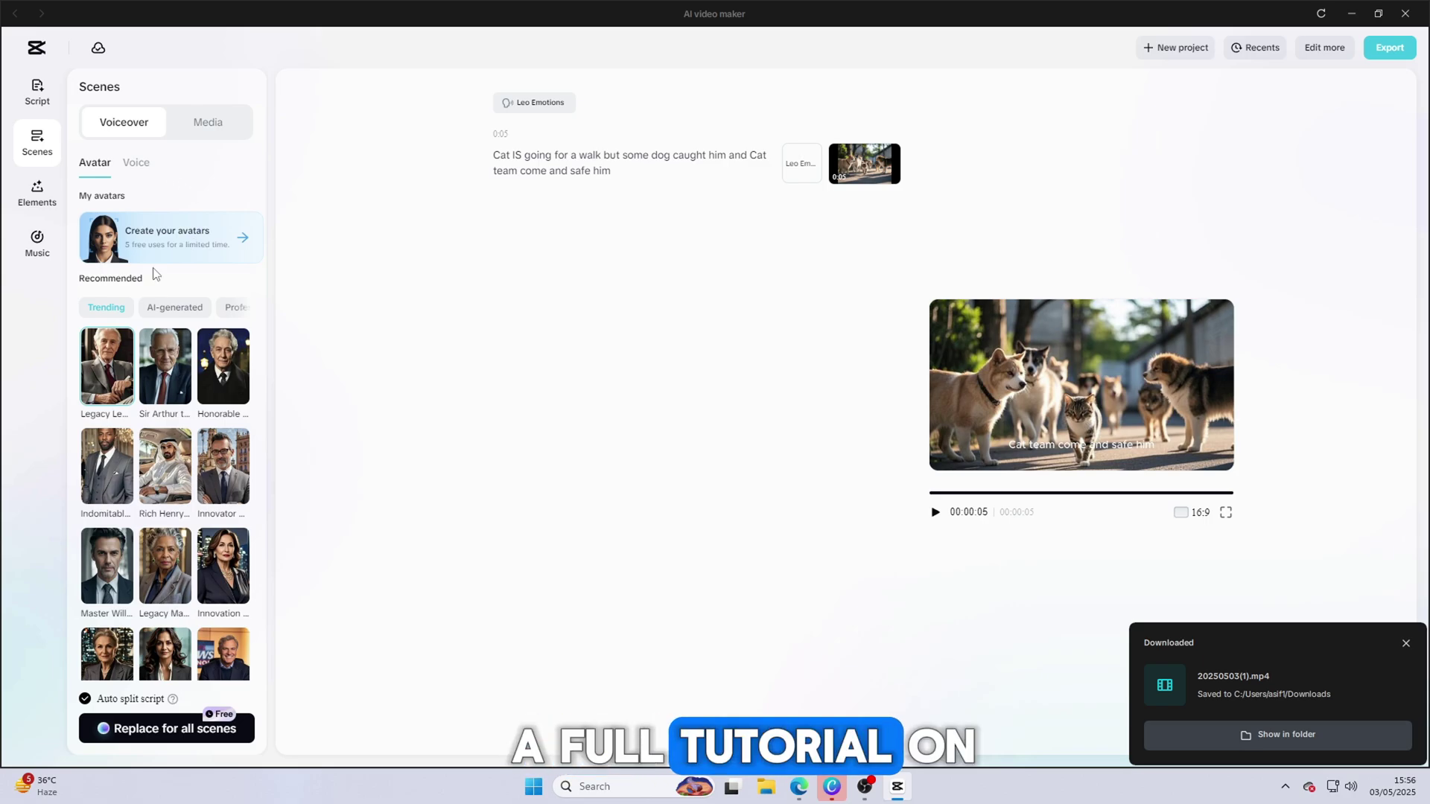
Step: Try the BROWN FOX and The Quick Brown caption templates, then go to the music library
{"action": "left_click", "coordinate": [59, 209]}
{"action": "scroll", "coordinate": [182, 418], "scroll_direction": "down", "scroll_amount": 2}
{"action": "left_click", "coordinate": [166, 199]}
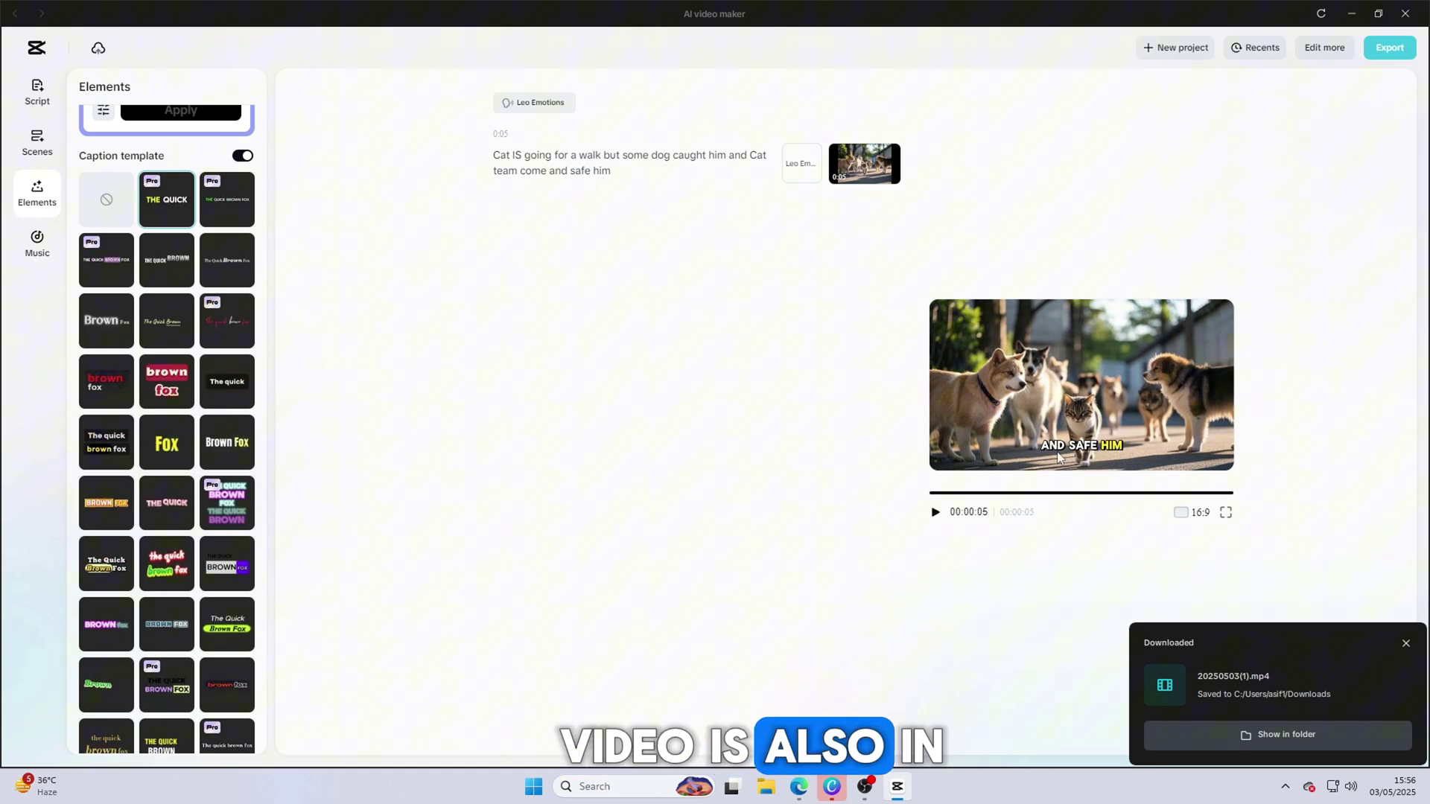
{"action": "left_click", "coordinate": [166, 320]}
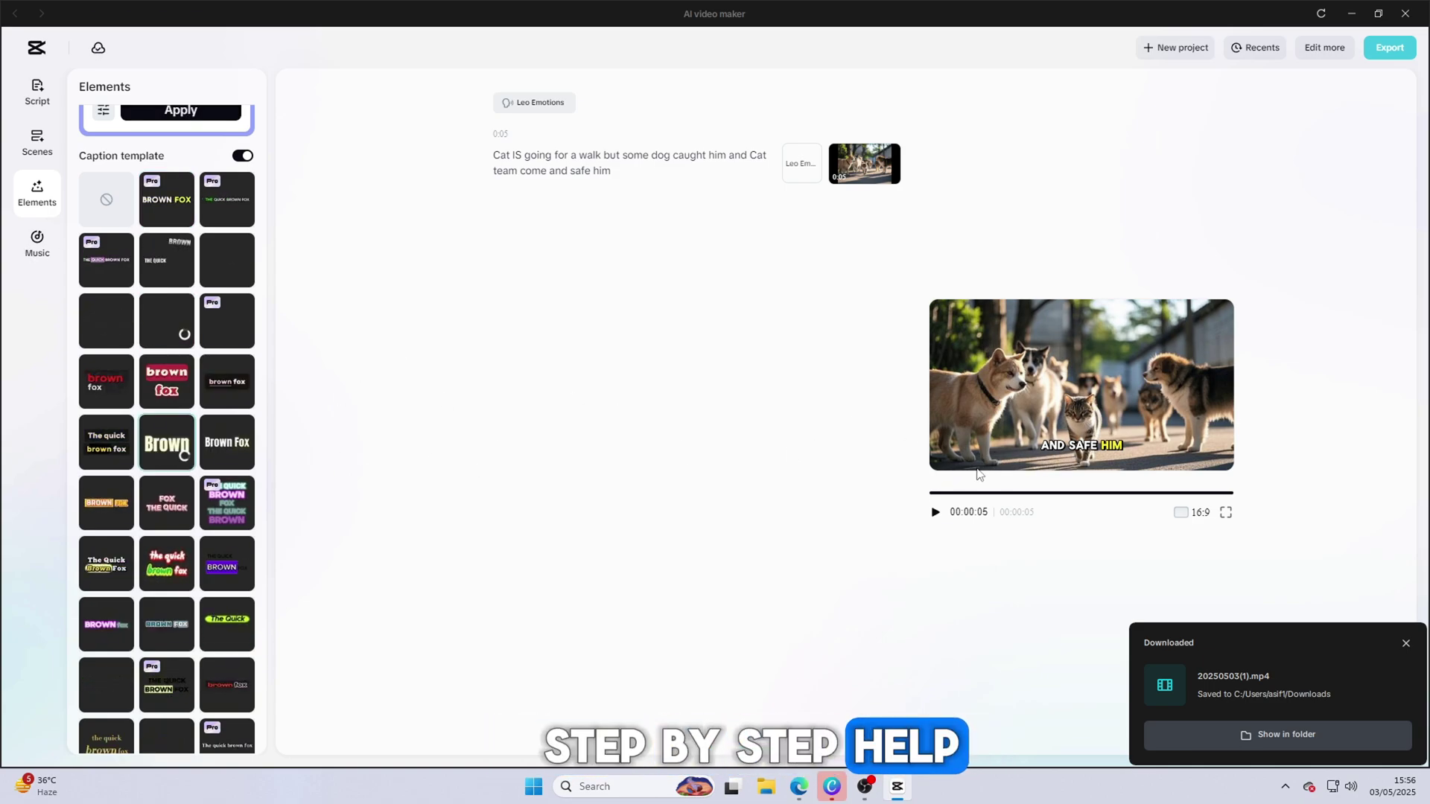
{"action": "scroll", "coordinate": [72, 246], "scroll_direction": "down", "scroll_amount": 3}
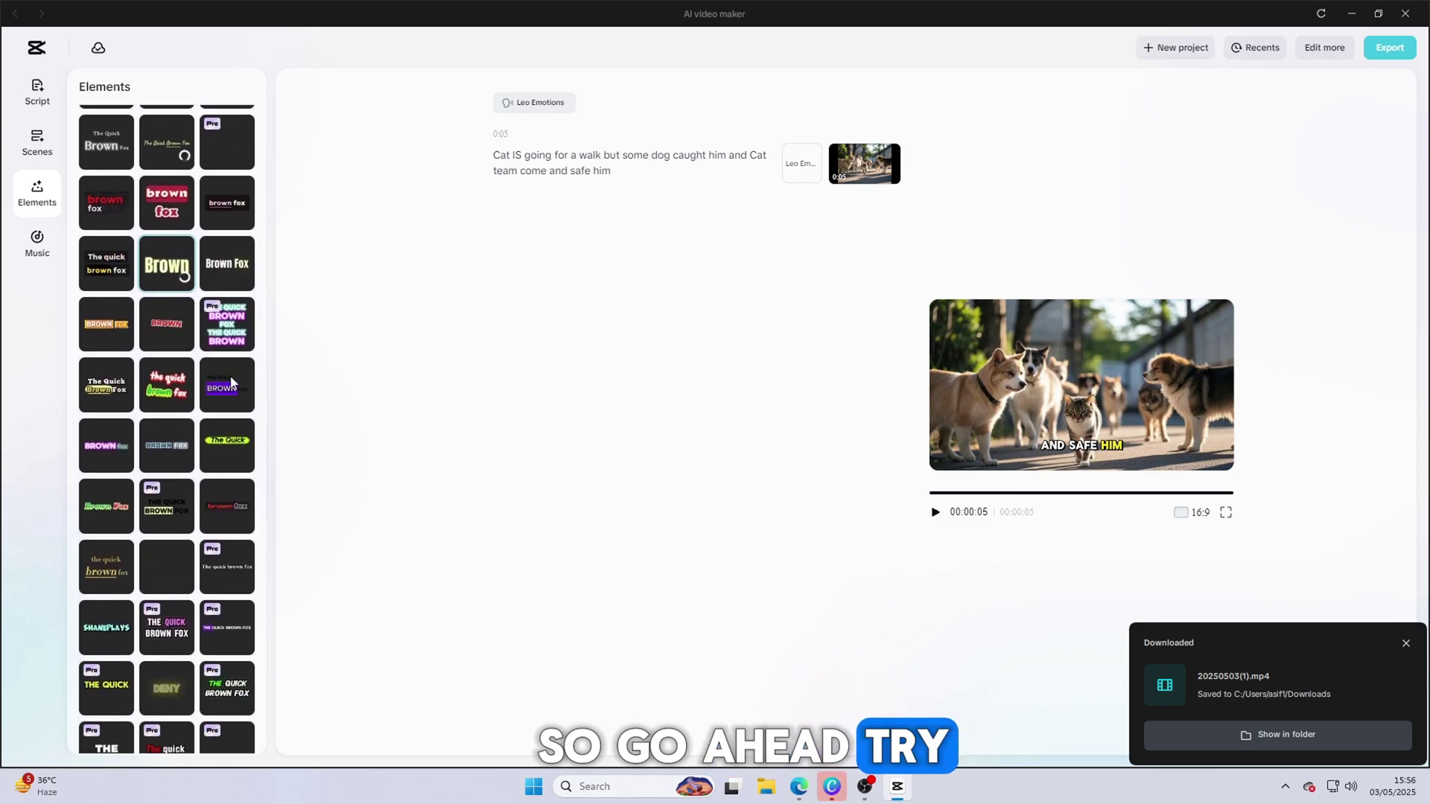
{"action": "left_click", "coordinate": [71, 250]}
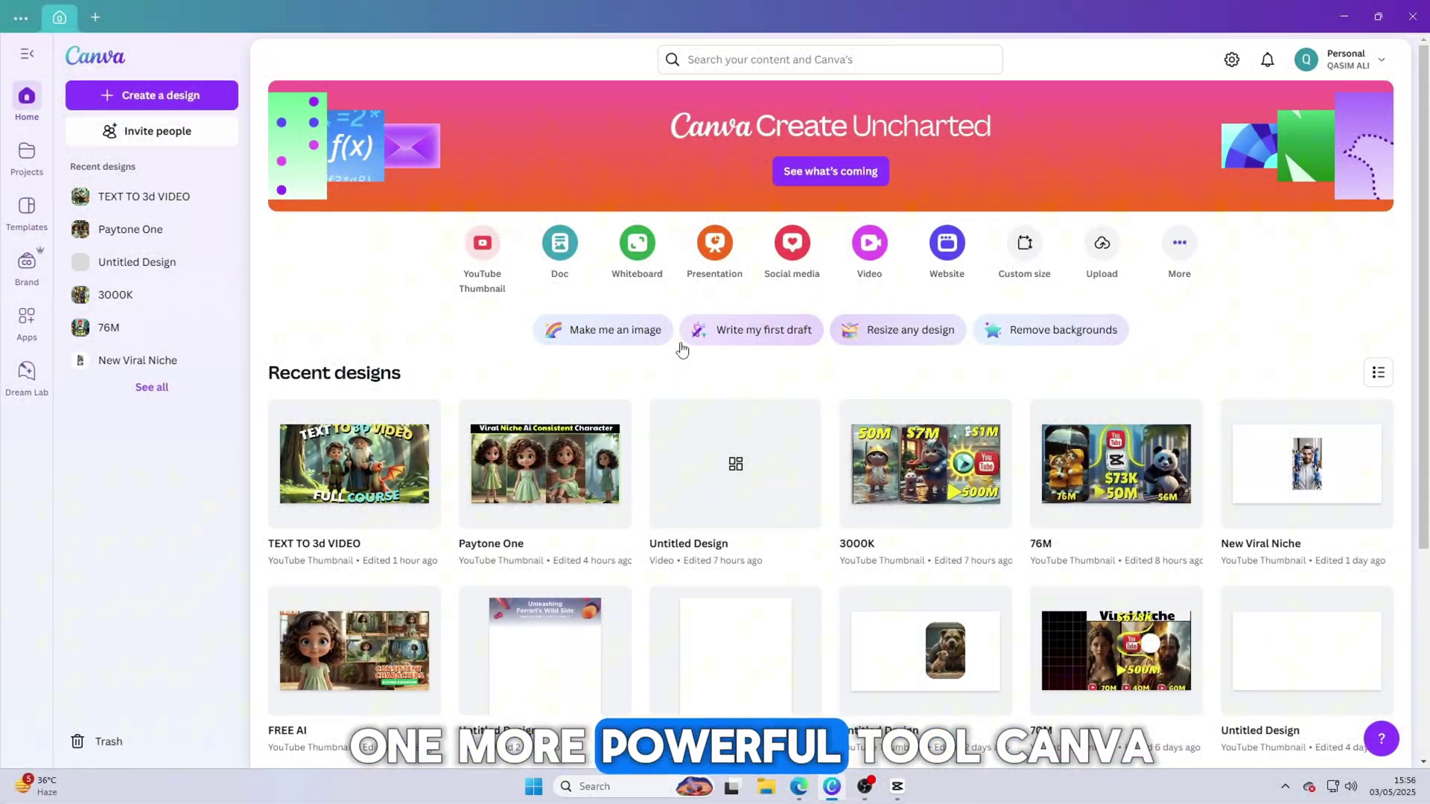
Step: Create a blank 1920×1080 landscape video design from Canva's Video shortcut
{"action": "left_click", "coordinate": [869, 242]}
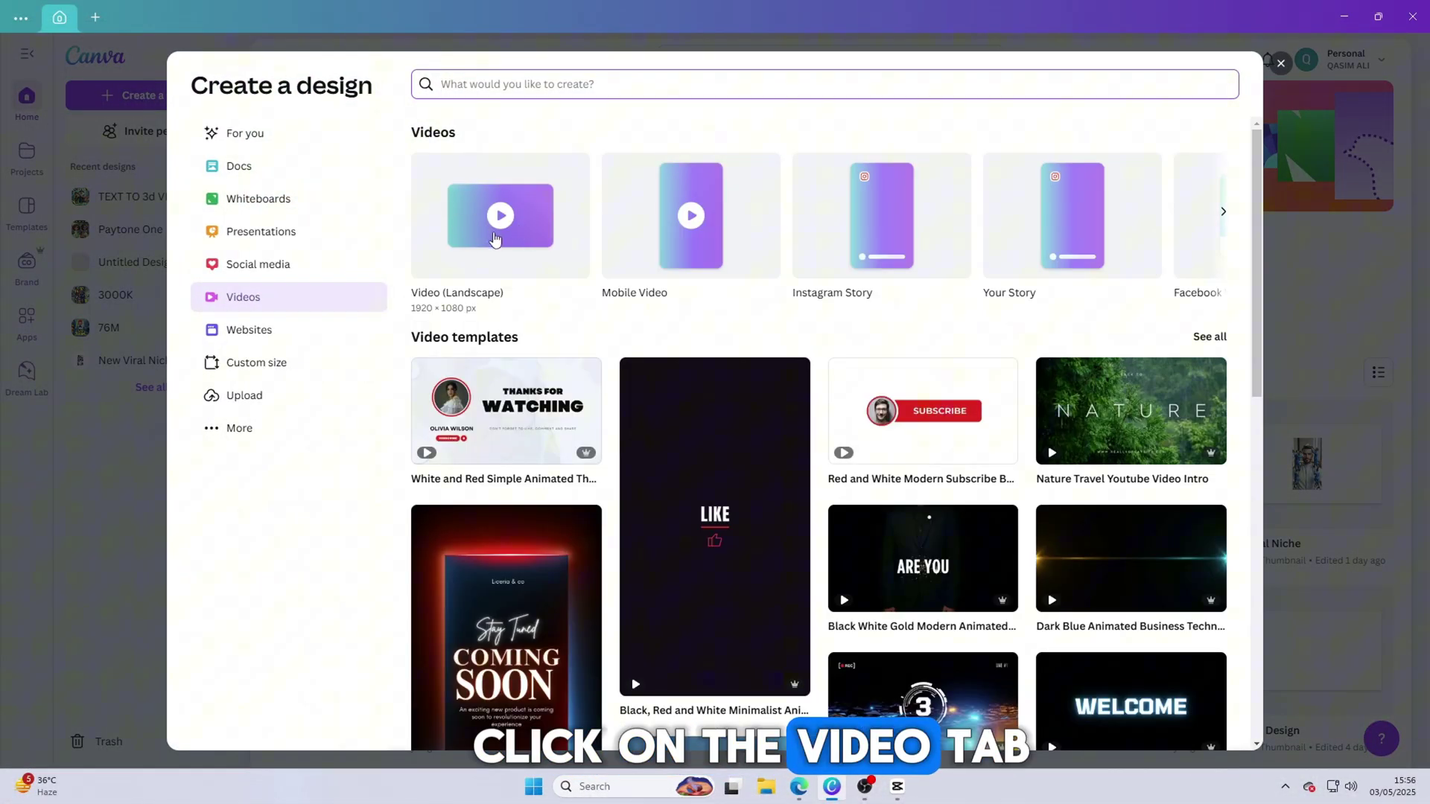
{"action": "left_click", "coordinate": [493, 246]}
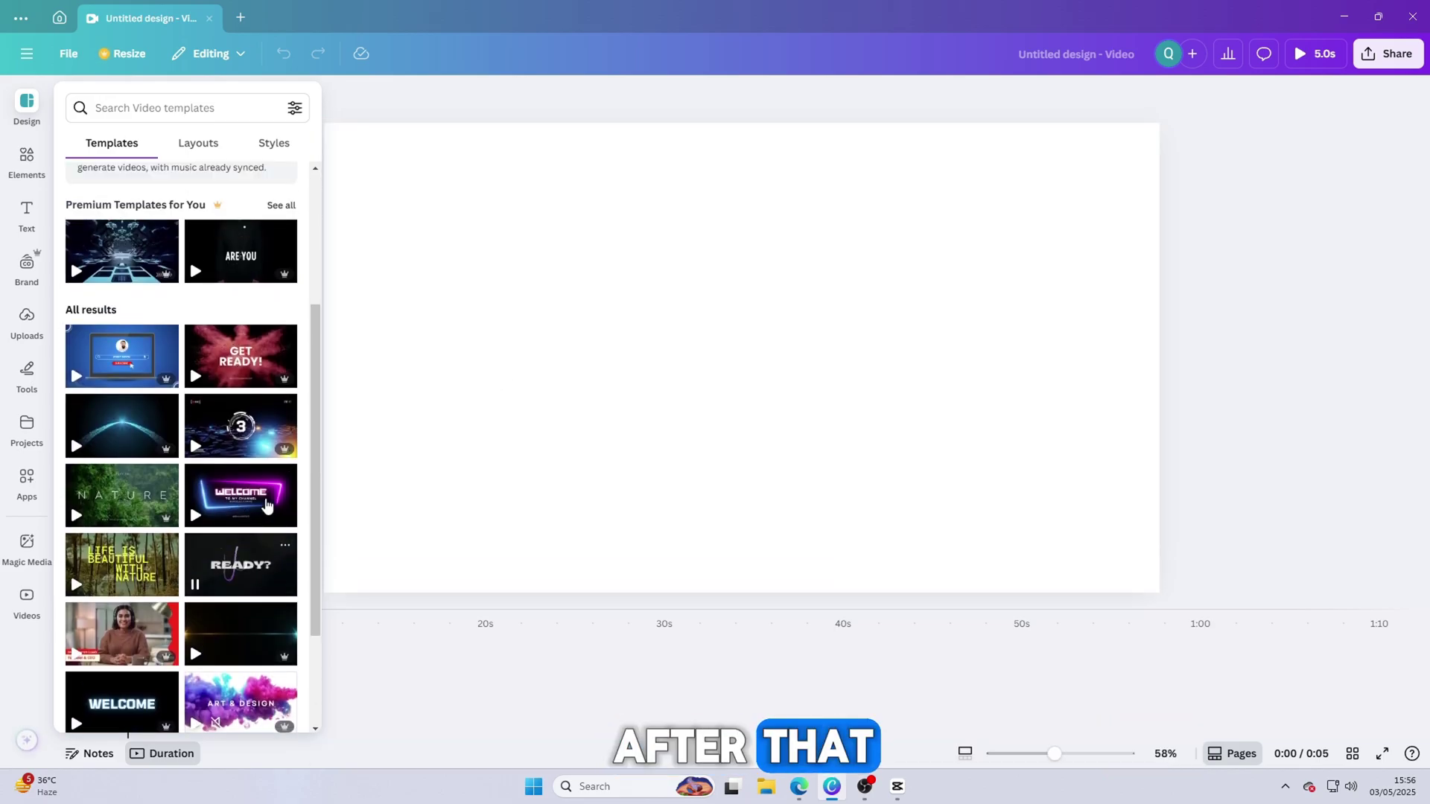
Step: Close the templates panel and open Magic Media's Videos tab, ready to type a prompt
{"action": "scroll", "coordinate": [214, 520], "scroll_direction": "down", "scroll_amount": 3}
{"action": "scroll", "coordinate": [213, 520], "scroll_direction": "up", "scroll_amount": 3}
{"action": "left_click", "coordinate": [414, 637]}
{"action": "left_click", "coordinate": [28, 547]}
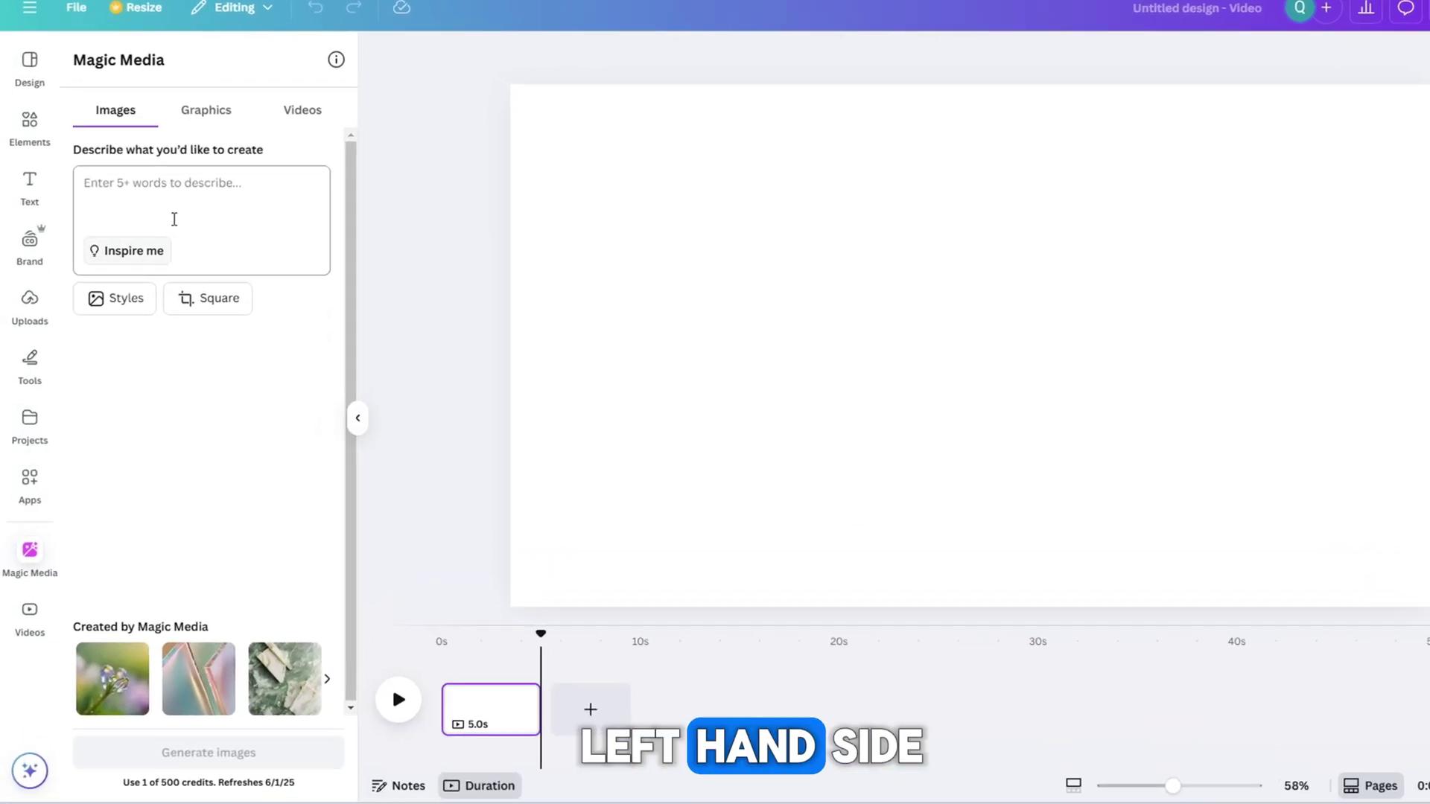
{"action": "left_click", "coordinate": [175, 217]}
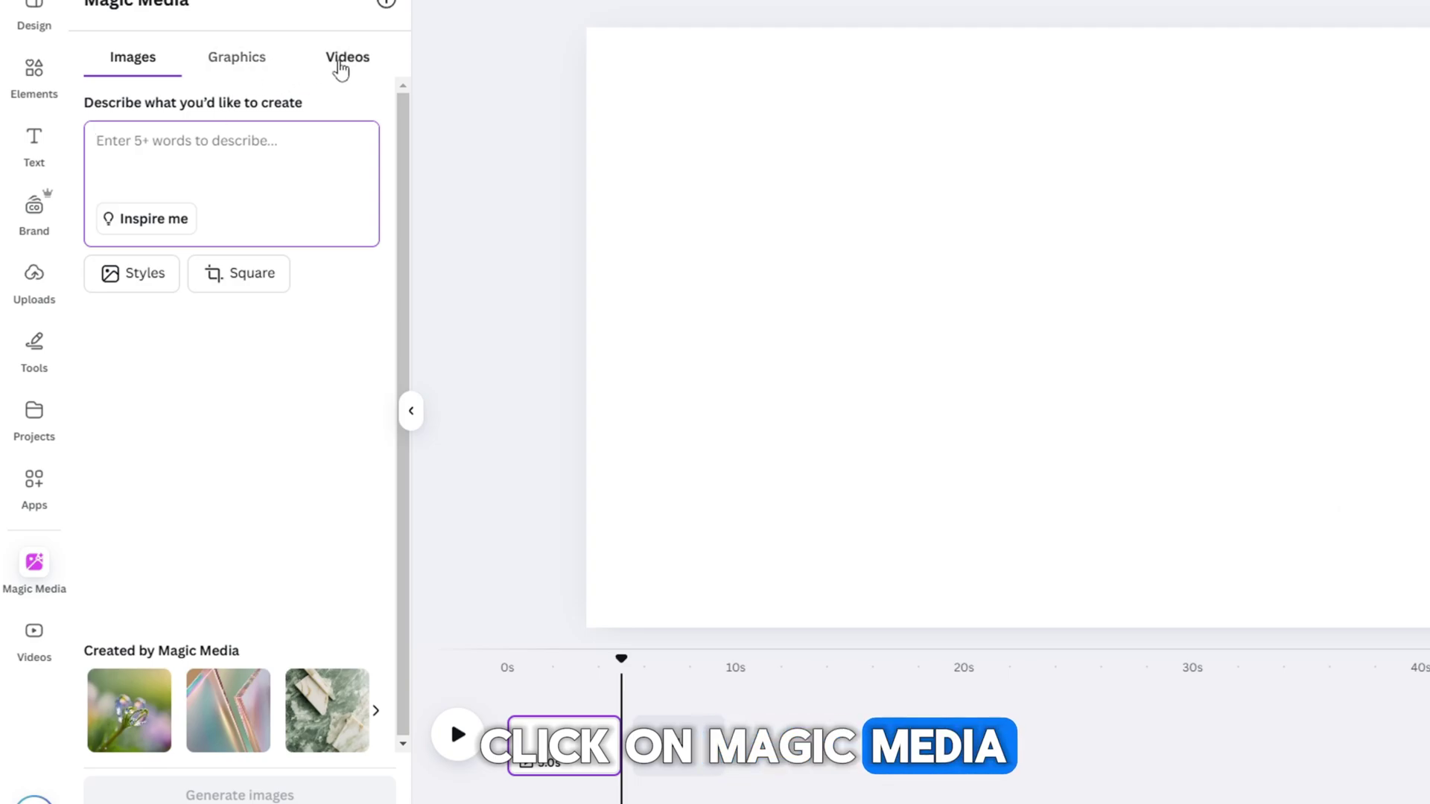
{"action": "left_click", "coordinate": [341, 60]}
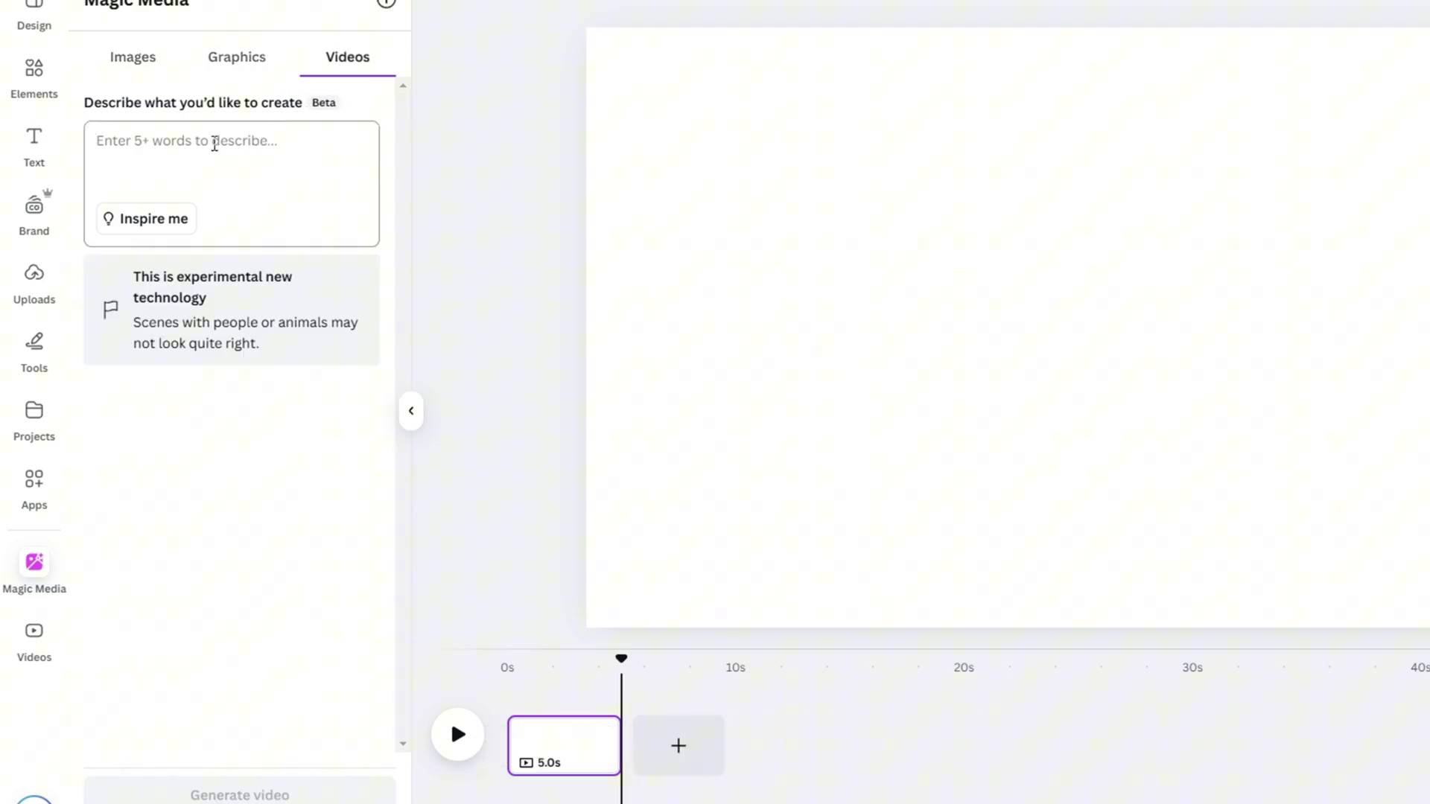
{"action": "left_click", "coordinate": [215, 144]}
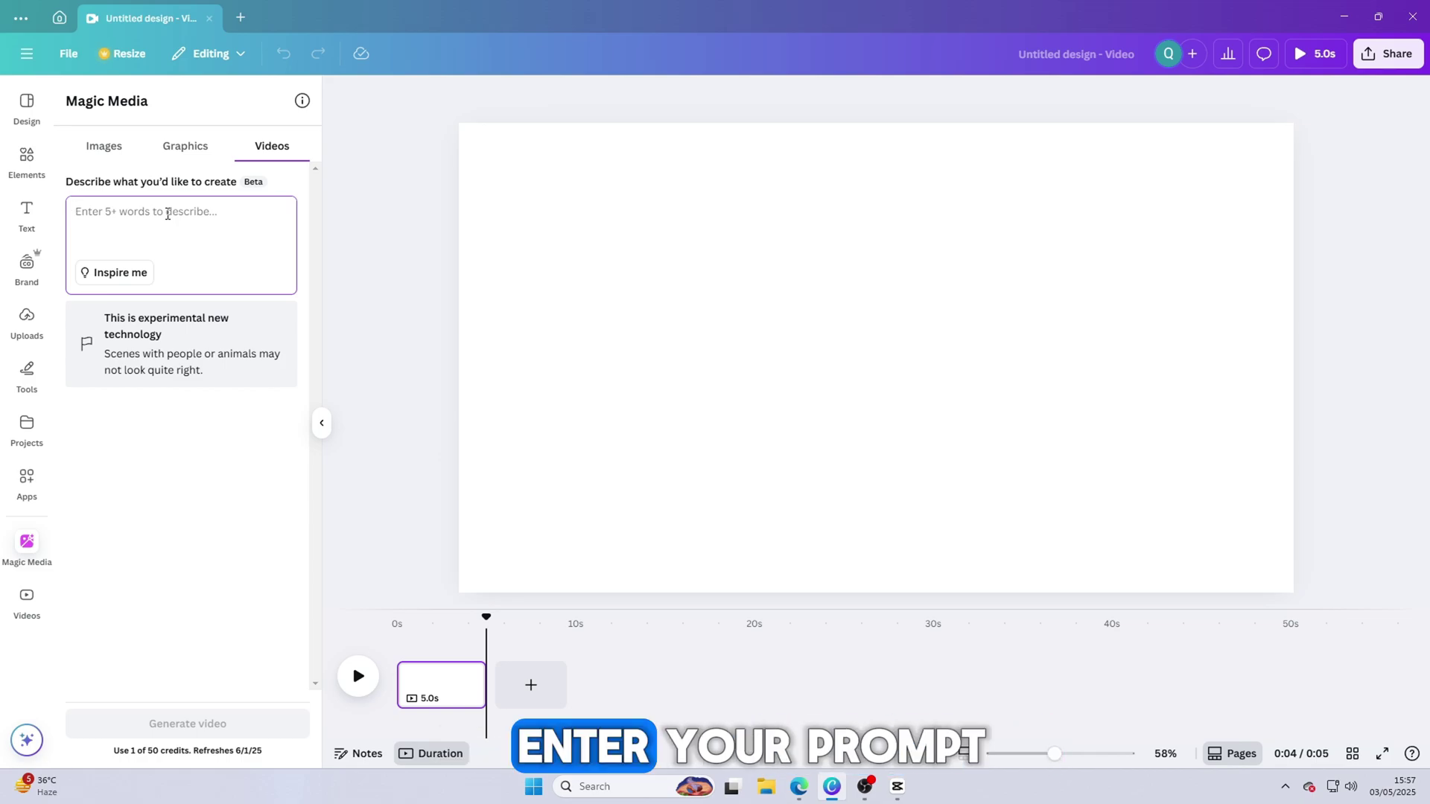
Step: Generate a Magic Media video from the prompt 'Cute cat fight with dogs'
{"action": "type", "text": "Cut"}
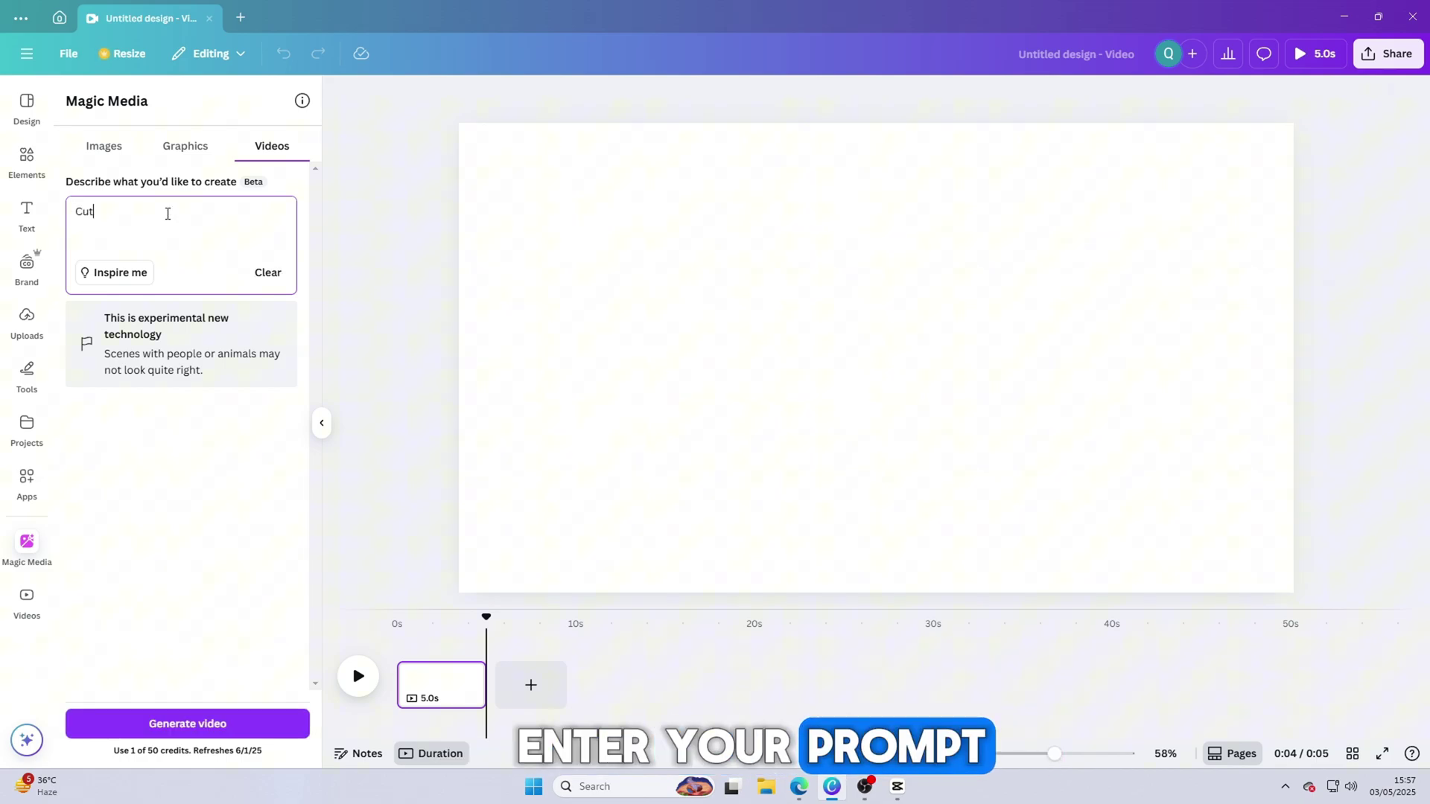
{"action": "type", "text": "e ca"}
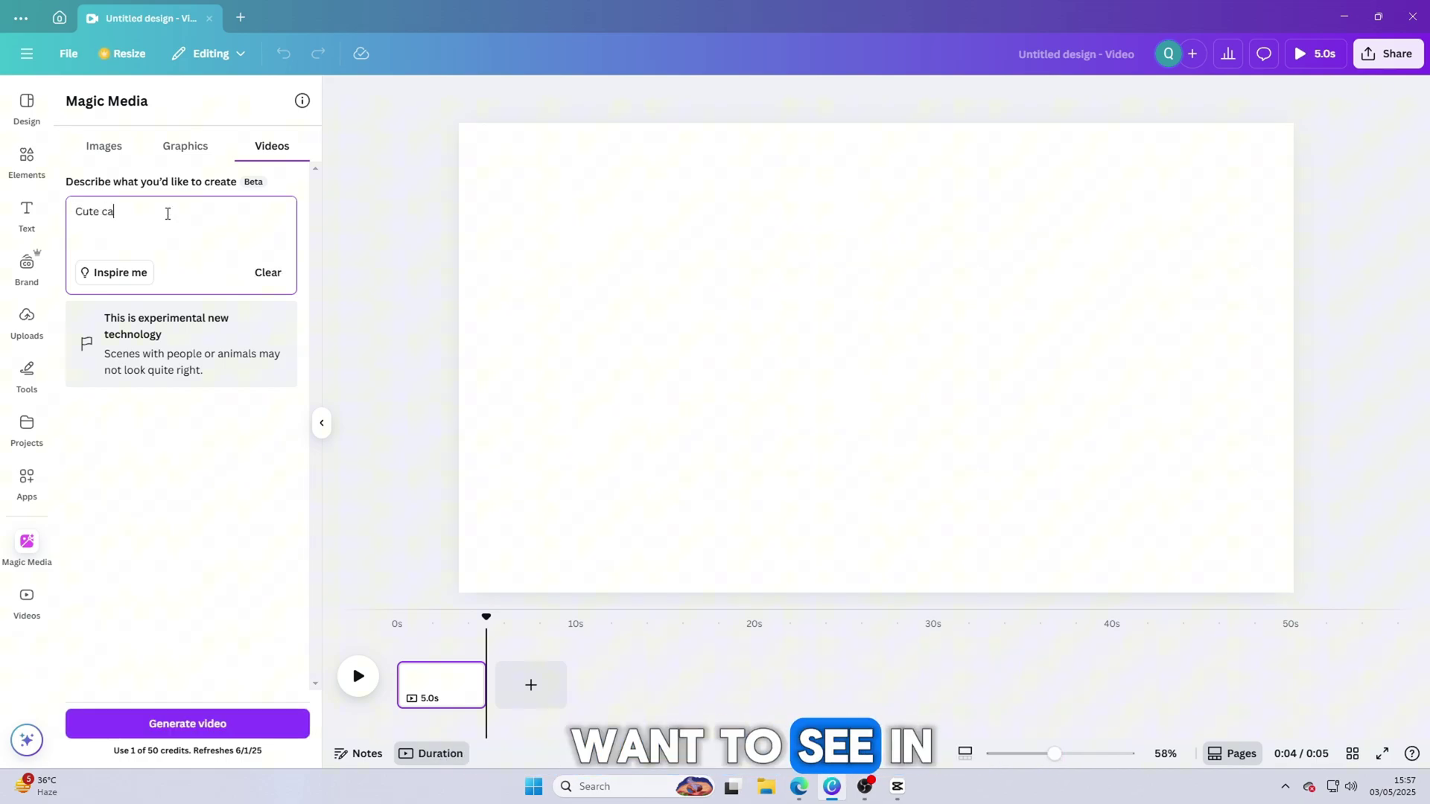
{"action": "type", "text": "t fight w"}
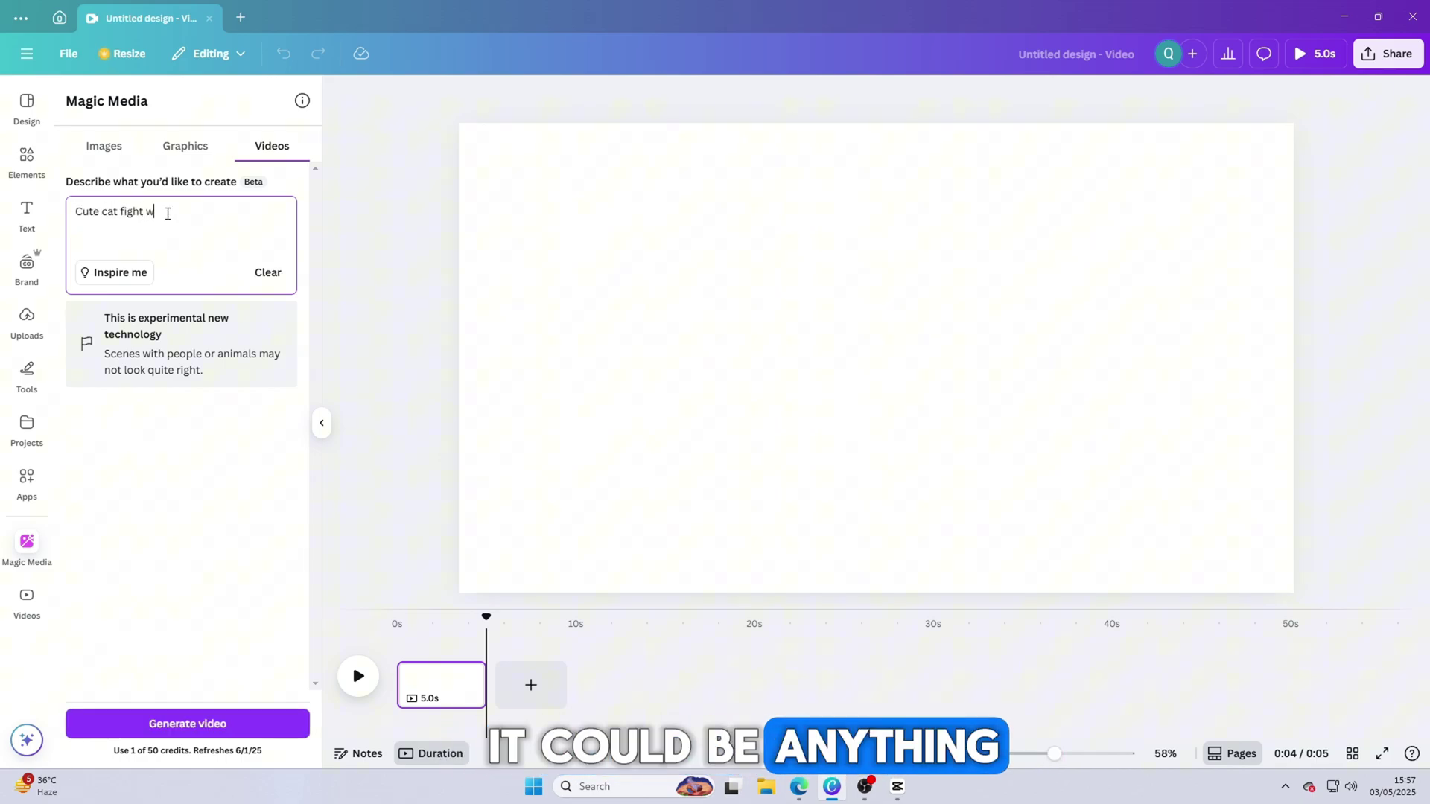
{"action": "type", "text": "ith dogs"}
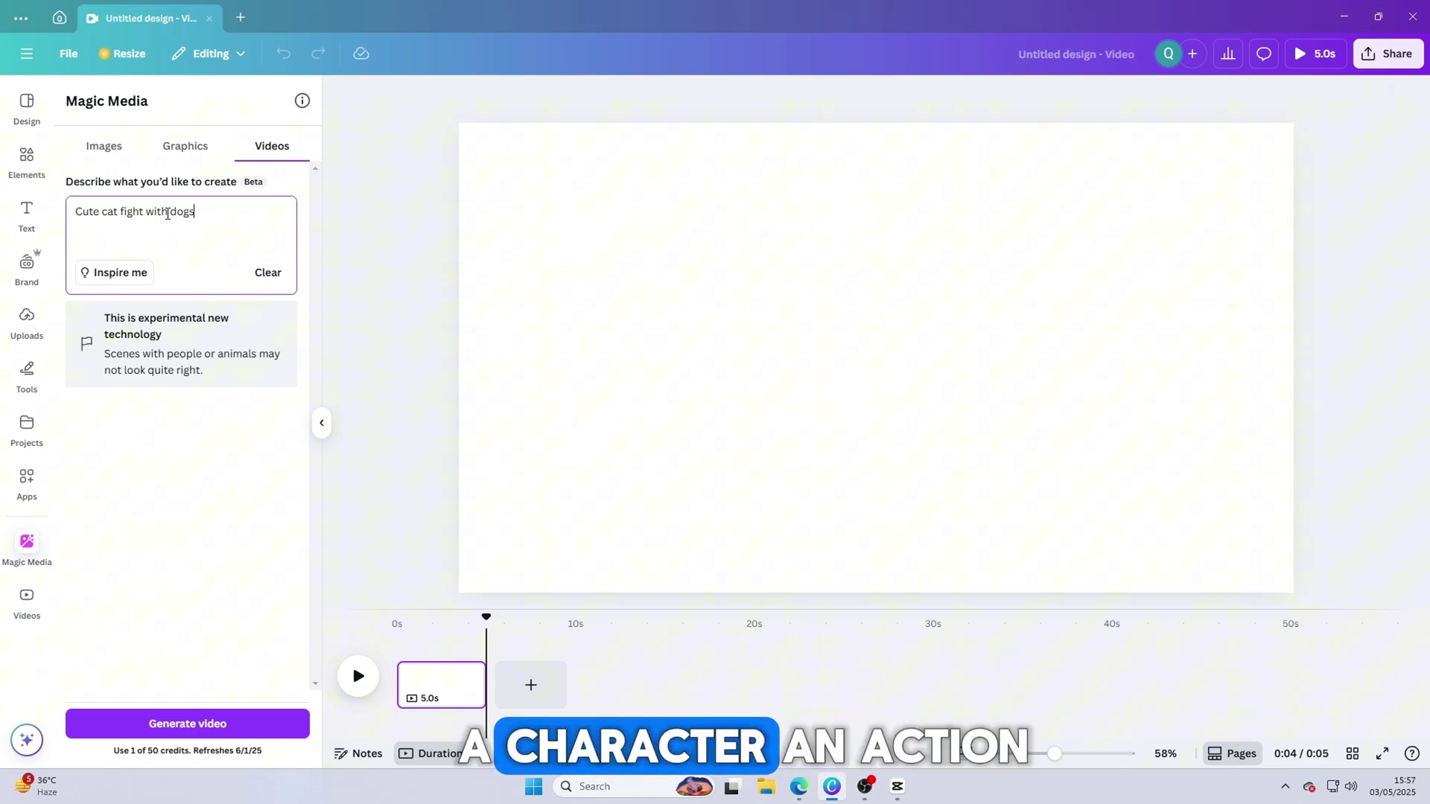
{"action": "left_click", "coordinate": [191, 726]}
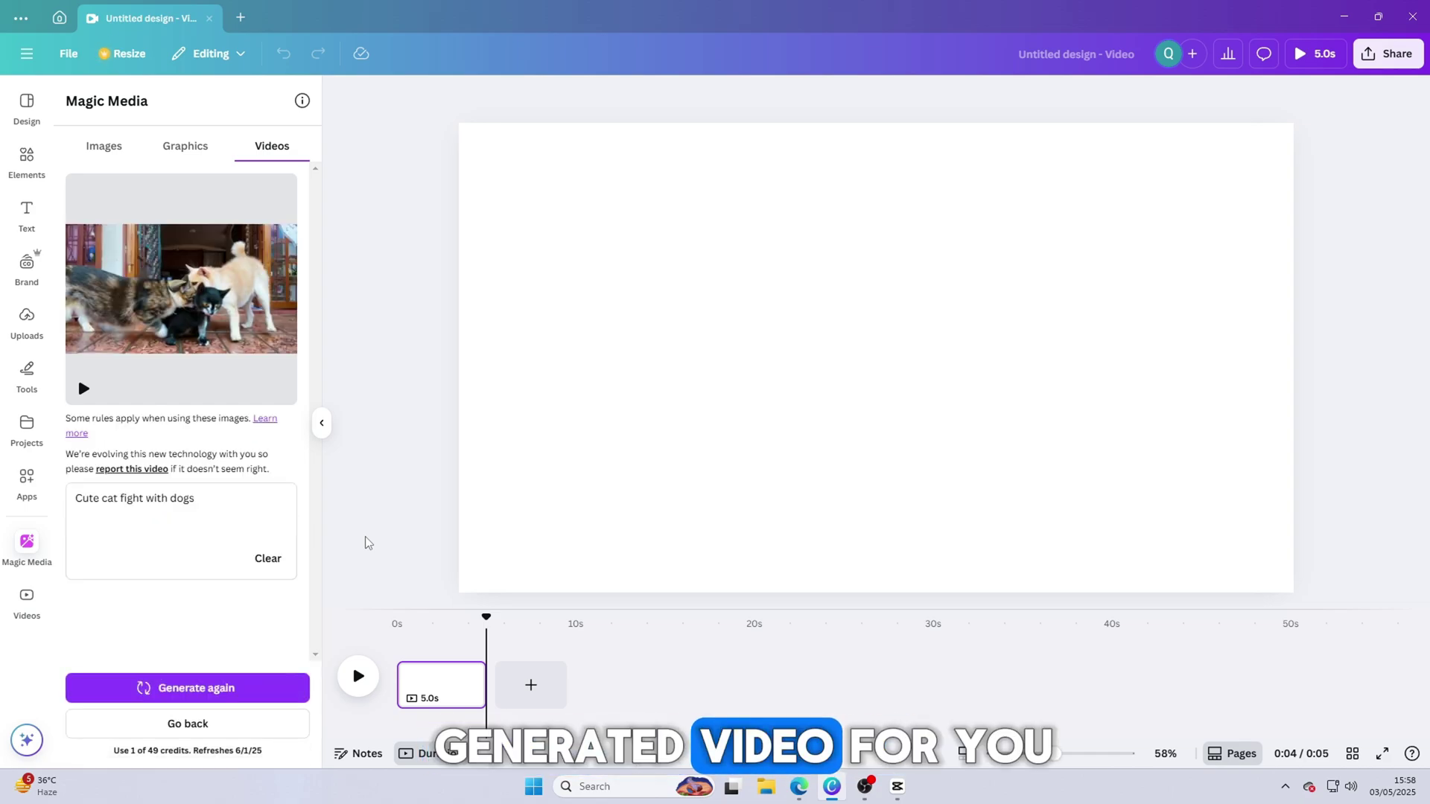
Step: Preview the generated cat-and-dog video, then place it centred on the page and play it
{"action": "left_click", "coordinate": [83, 388]}
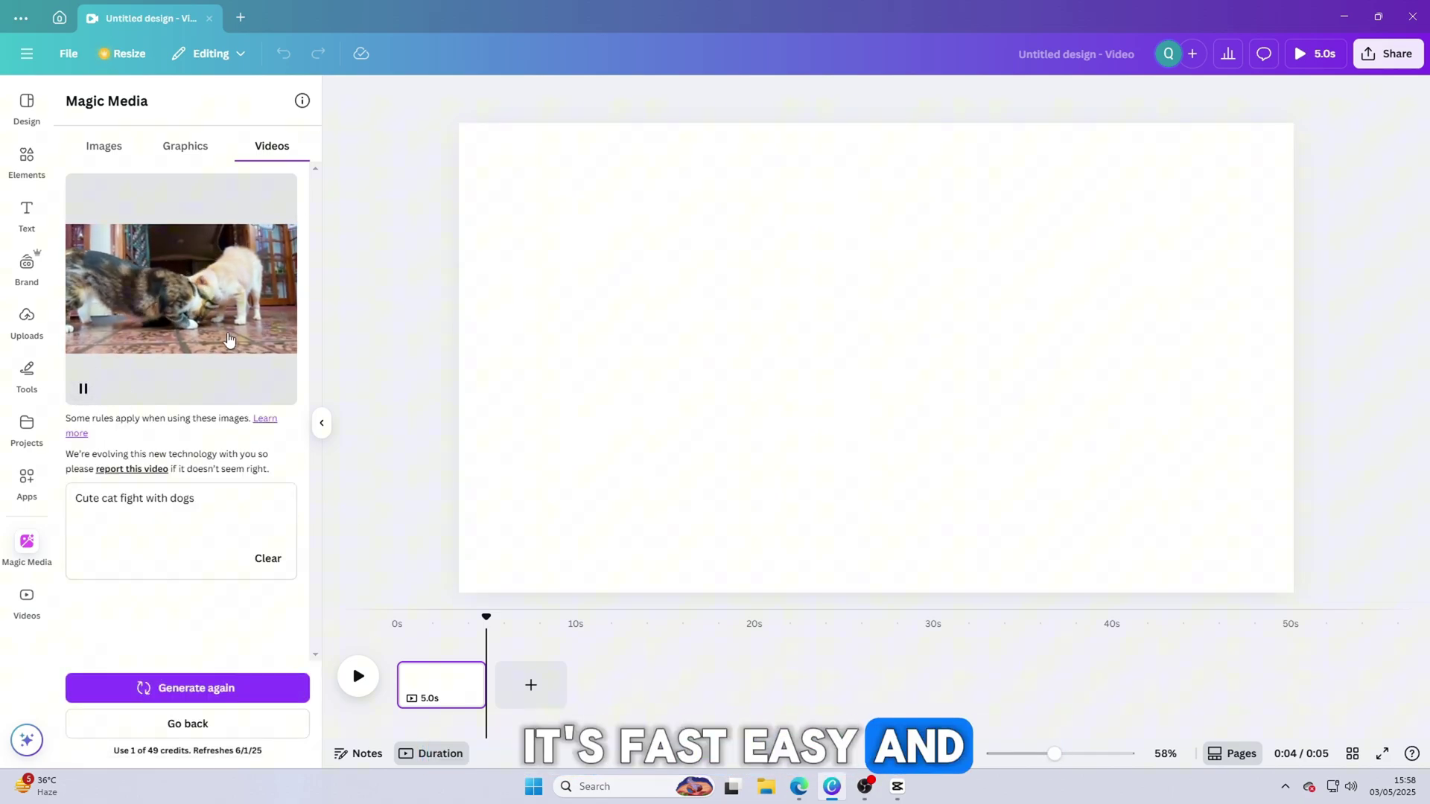
{"action": "left_click_drag", "start_coordinate": [191, 299], "coordinate": [763, 418]}
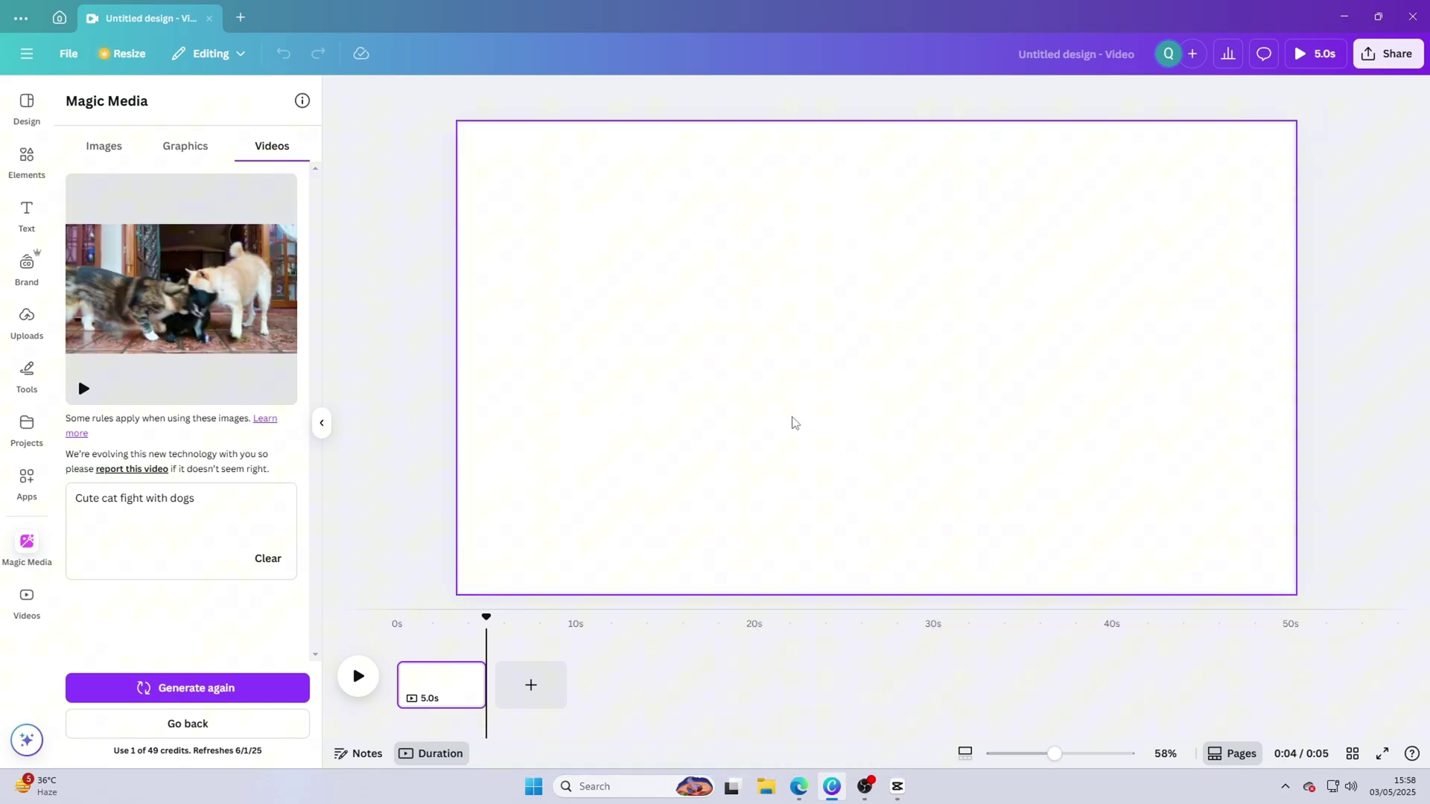
{"action": "left_click_drag", "start_coordinate": [939, 323], "coordinate": [871, 204]}
{"action": "left_click", "coordinate": [895, 357]}
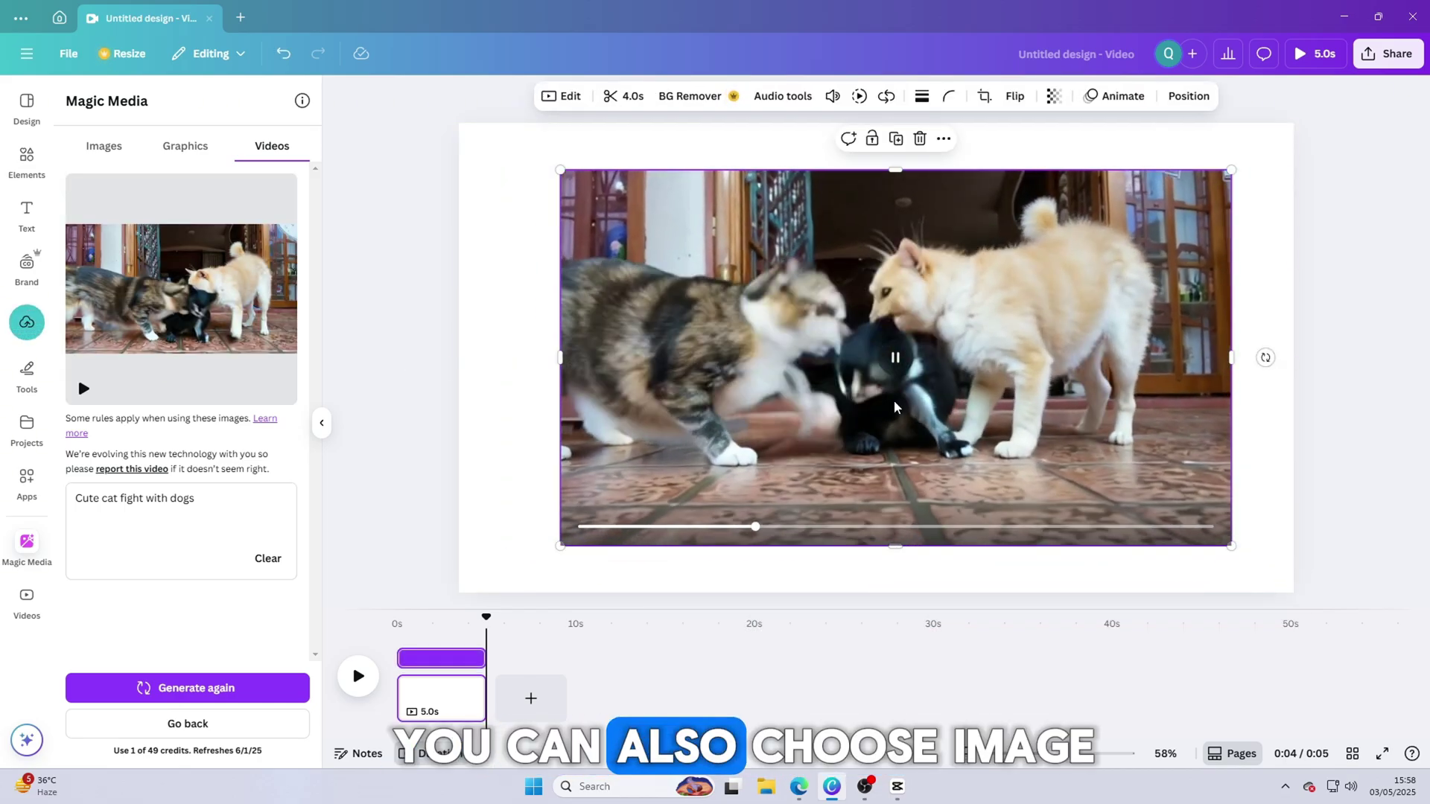
Step: Copy the prompt text and switch Magic Media to the empty Images description box
{"action": "left_click_drag", "start_coordinate": [195, 499], "coordinate": [76, 498]}
{"action": "right_click", "coordinate": [133, 501]}
{"action": "left_click", "coordinate": [170, 572]}
{"action": "left_click", "coordinate": [103, 146]}
{"action": "left_click", "coordinate": [147, 233]}
Step: Paste 'Cute cat fight with dogs' into the Images prompt and generate images
{"action": "right_click", "coordinate": [147, 235]}
{"action": "left_click", "coordinate": [170, 284]}
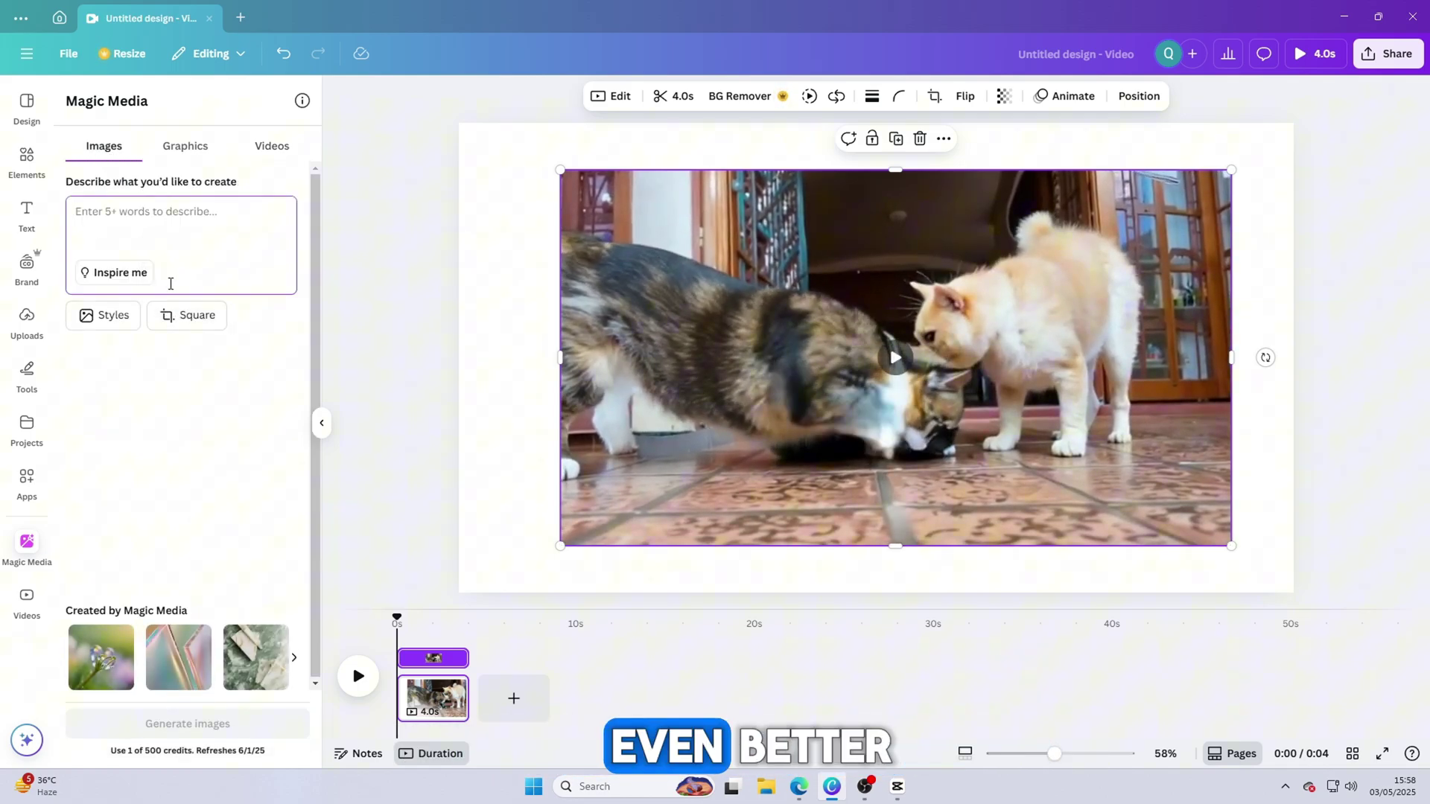
{"action": "left_click", "coordinate": [231, 726]}
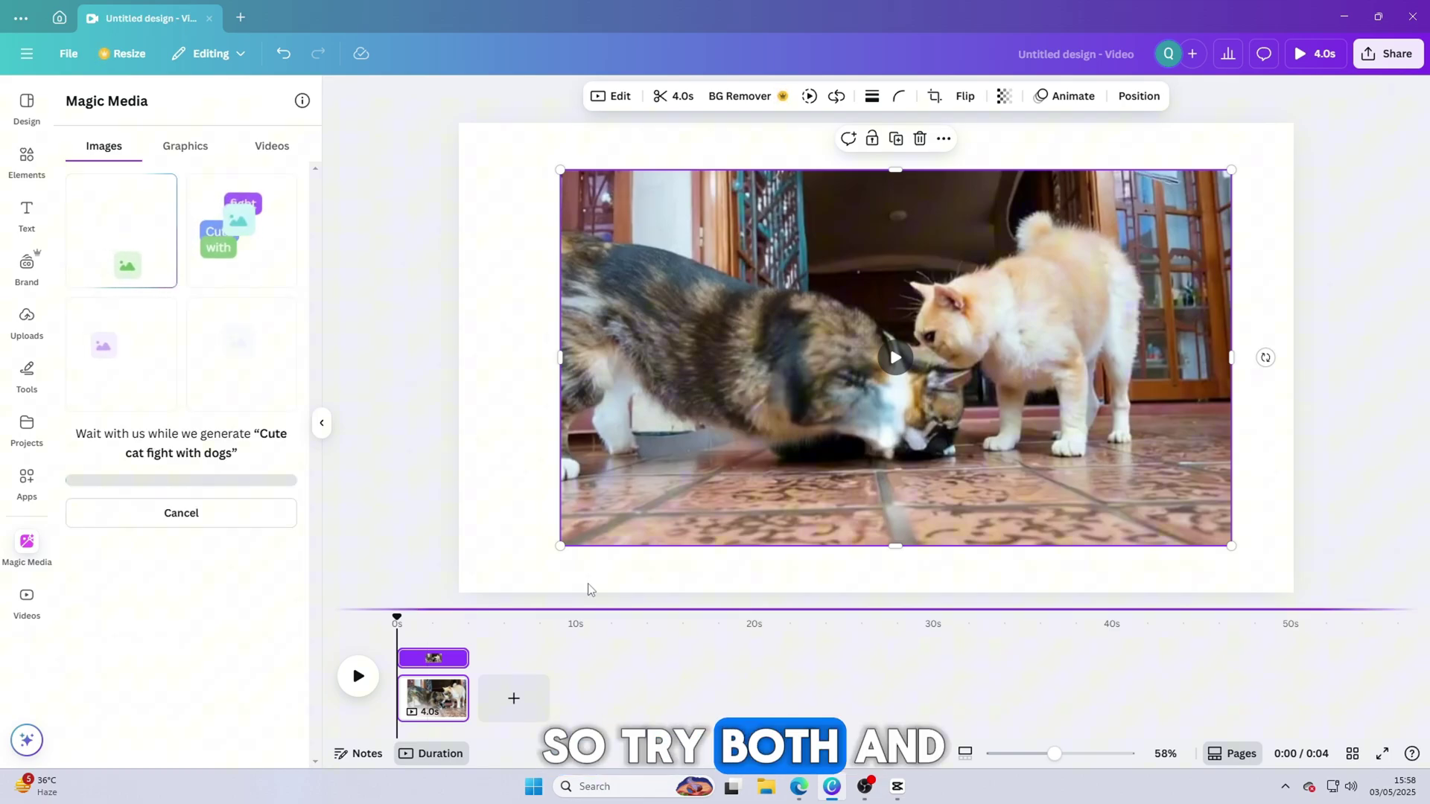
Step: Place the generated images on the page, with the indoor scene top-left and the garden image widened rightward
{"action": "left_click", "coordinate": [234, 350]}
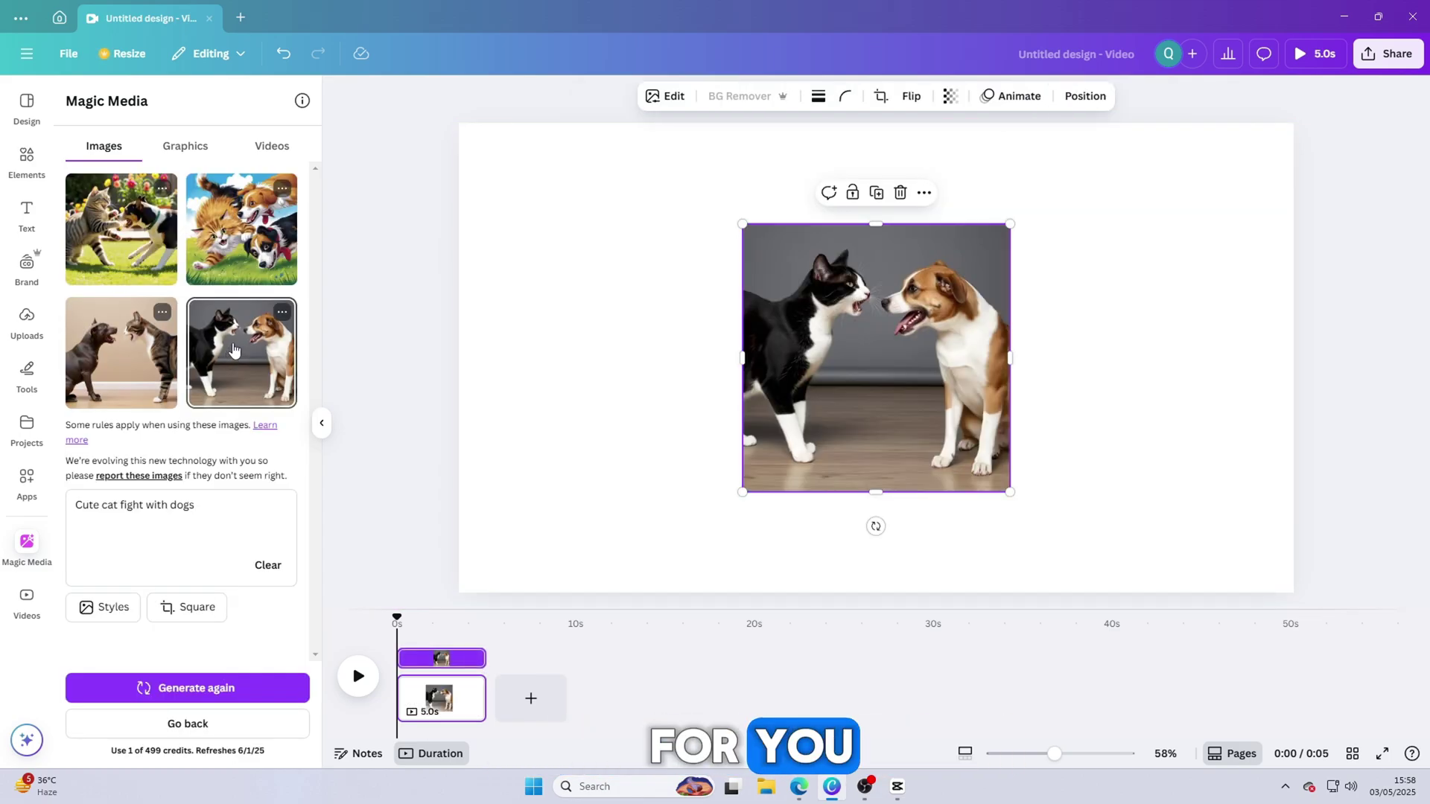
{"action": "left_click", "coordinate": [254, 250]}
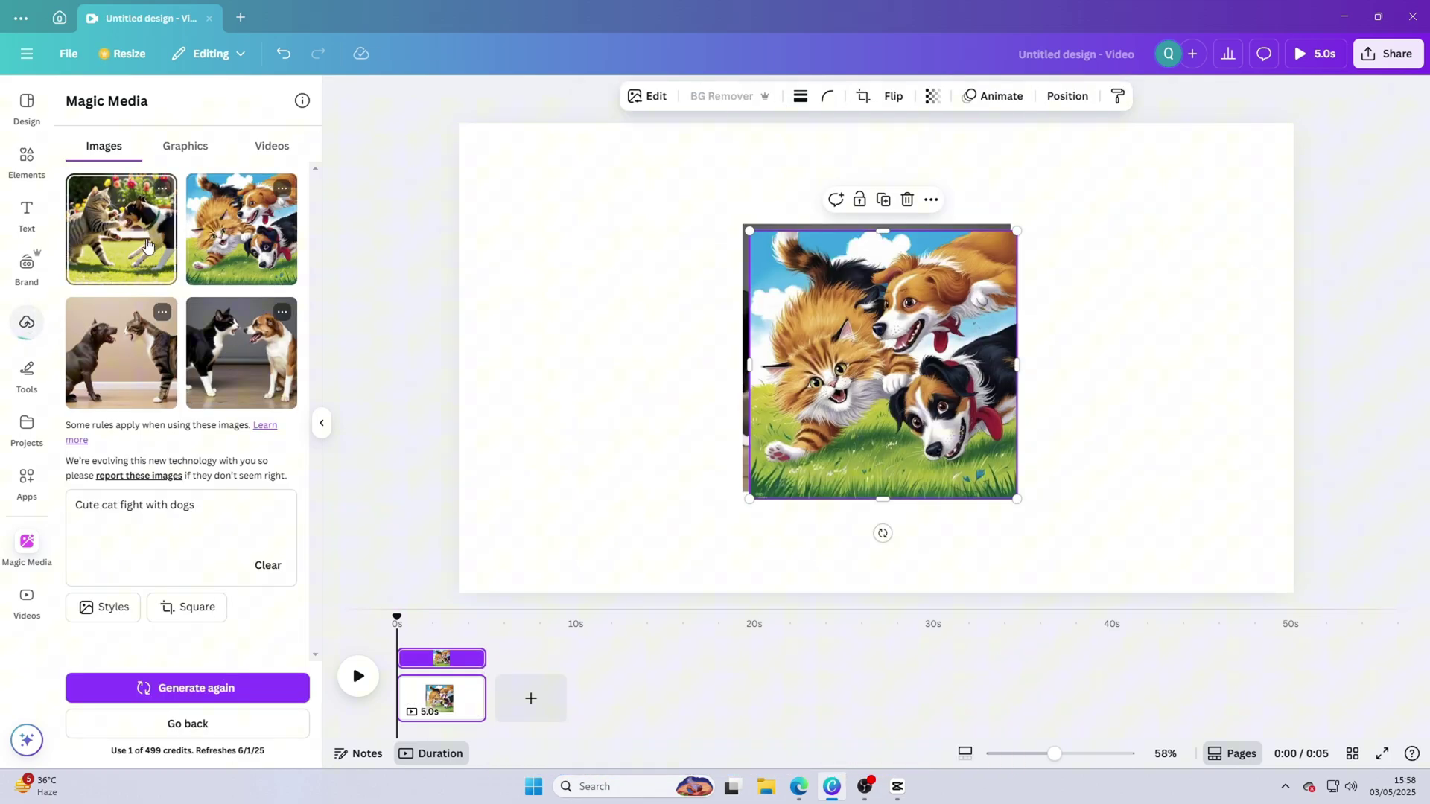
{"action": "left_click", "coordinate": [137, 282]}
{"action": "left_click_drag", "start_coordinate": [123, 356], "coordinate": [619, 309]}
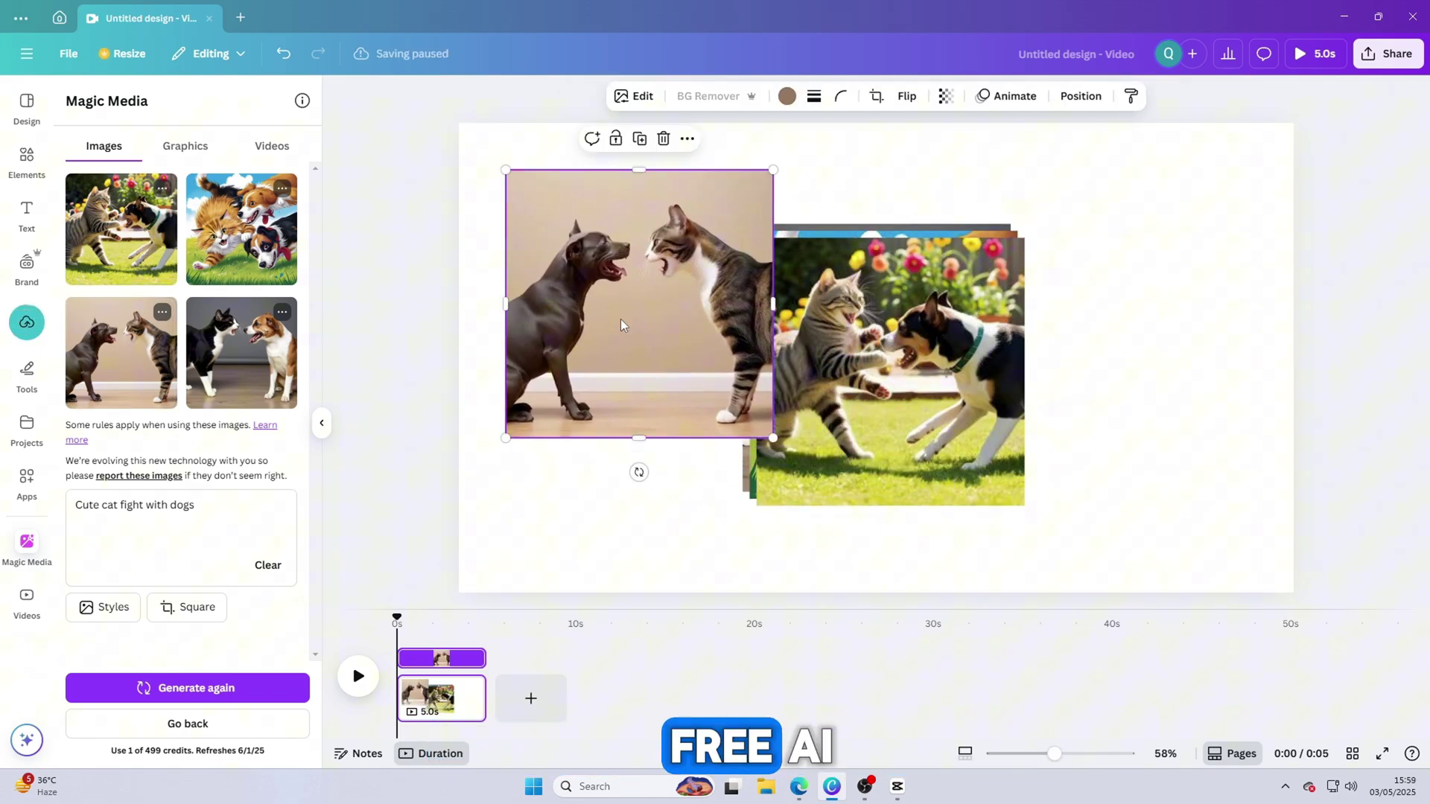
{"action": "left_click_drag", "start_coordinate": [884, 338], "coordinate": [908, 289]}
{"action": "left_click_drag", "start_coordinate": [1041, 304], "coordinate": [1240, 304]}
Step: Rearrange the images: garden image at the right edge, cartoon image moved over, black-and-white cat image widened leftward
{"action": "left_click", "coordinate": [856, 475]}
{"action": "left_click_drag", "start_coordinate": [856, 474], "coordinate": [689, 413]}
{"action": "left_click_drag", "start_coordinate": [968, 298], "coordinate": [1324, 412]}
{"action": "left_click_drag", "start_coordinate": [814, 339], "coordinate": [1104, 351]}
{"action": "left_click", "coordinate": [820, 335]}
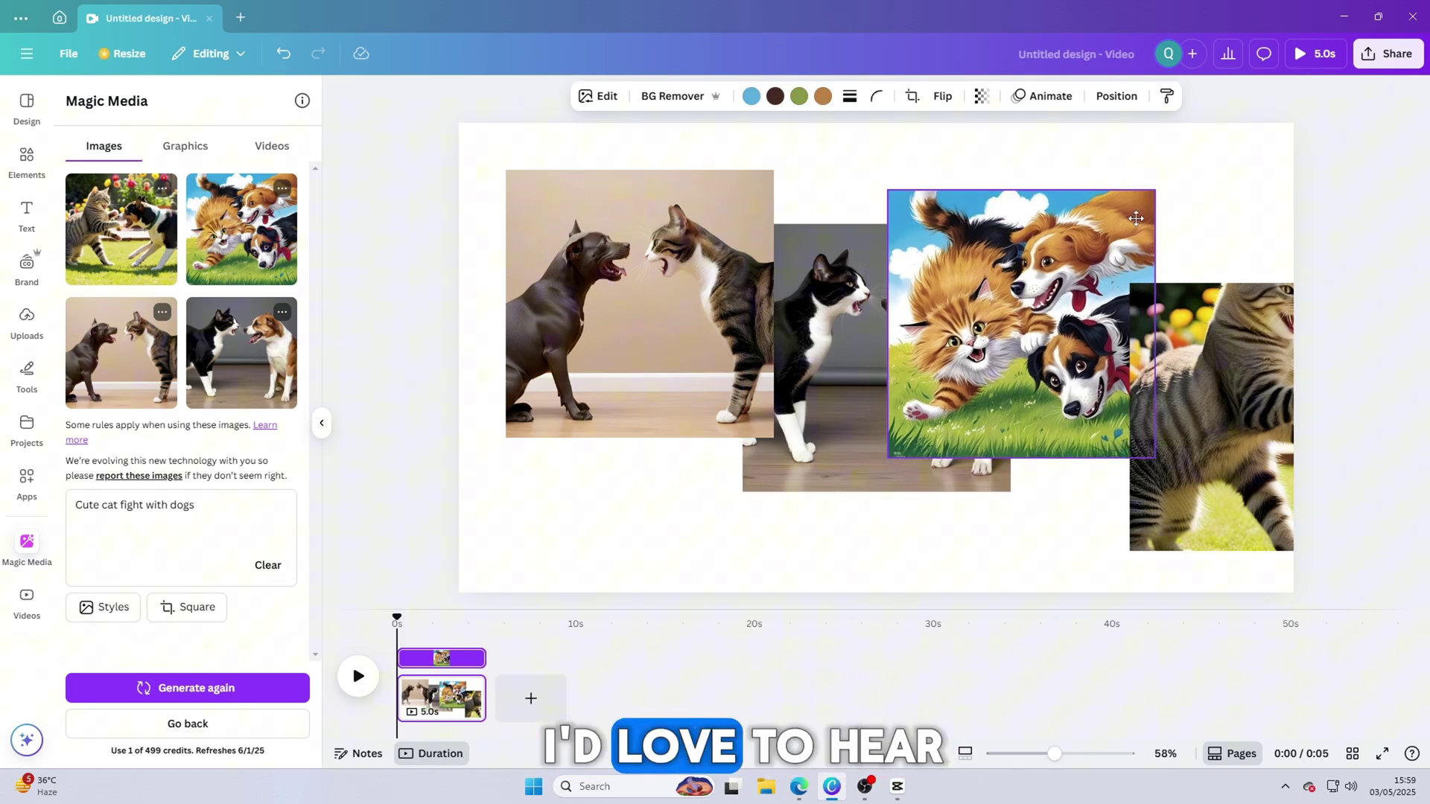
{"action": "left_click_drag", "start_coordinate": [950, 292], "coordinate": [1025, 271]}
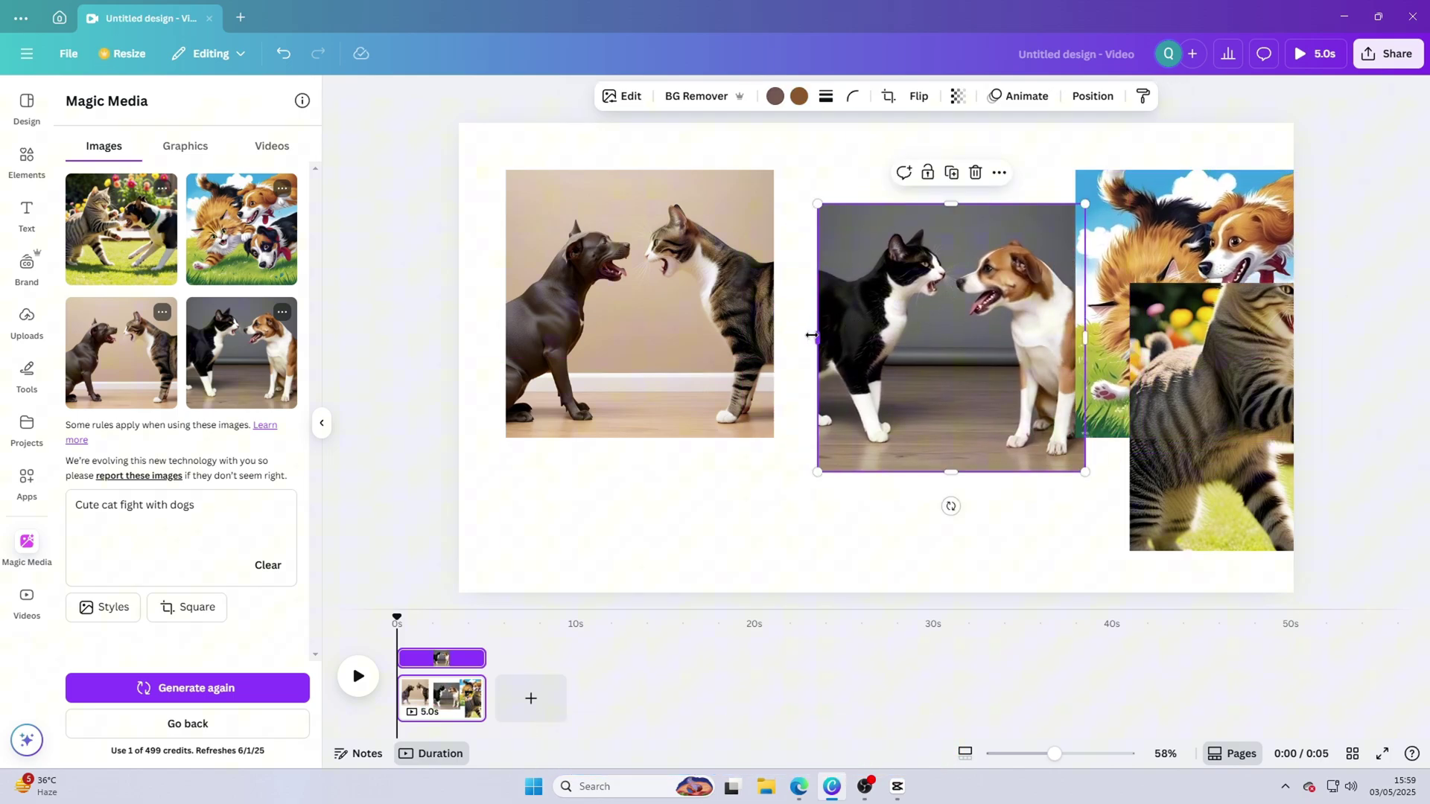
{"action": "left_click_drag", "start_coordinate": [811, 335], "coordinate": [750, 386]}
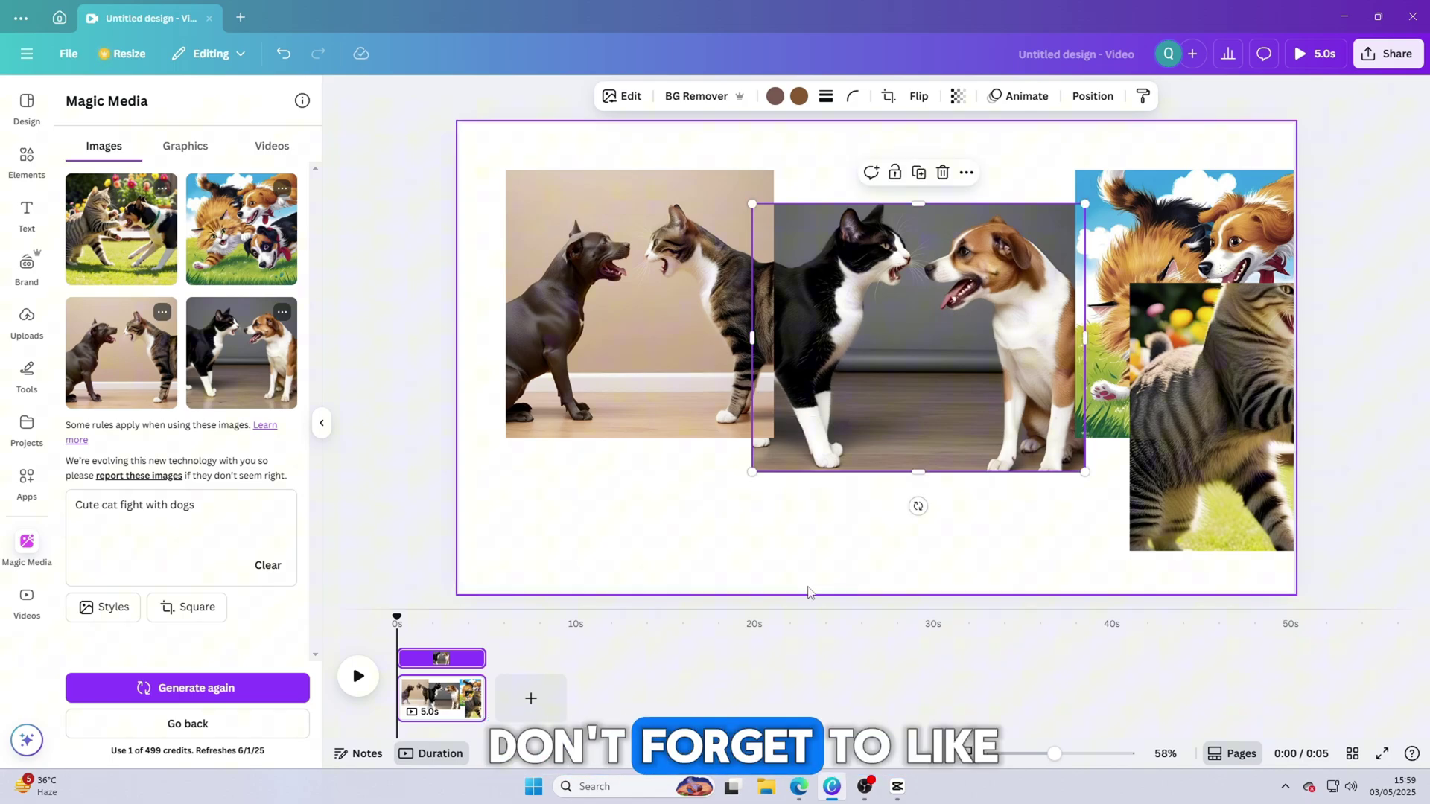